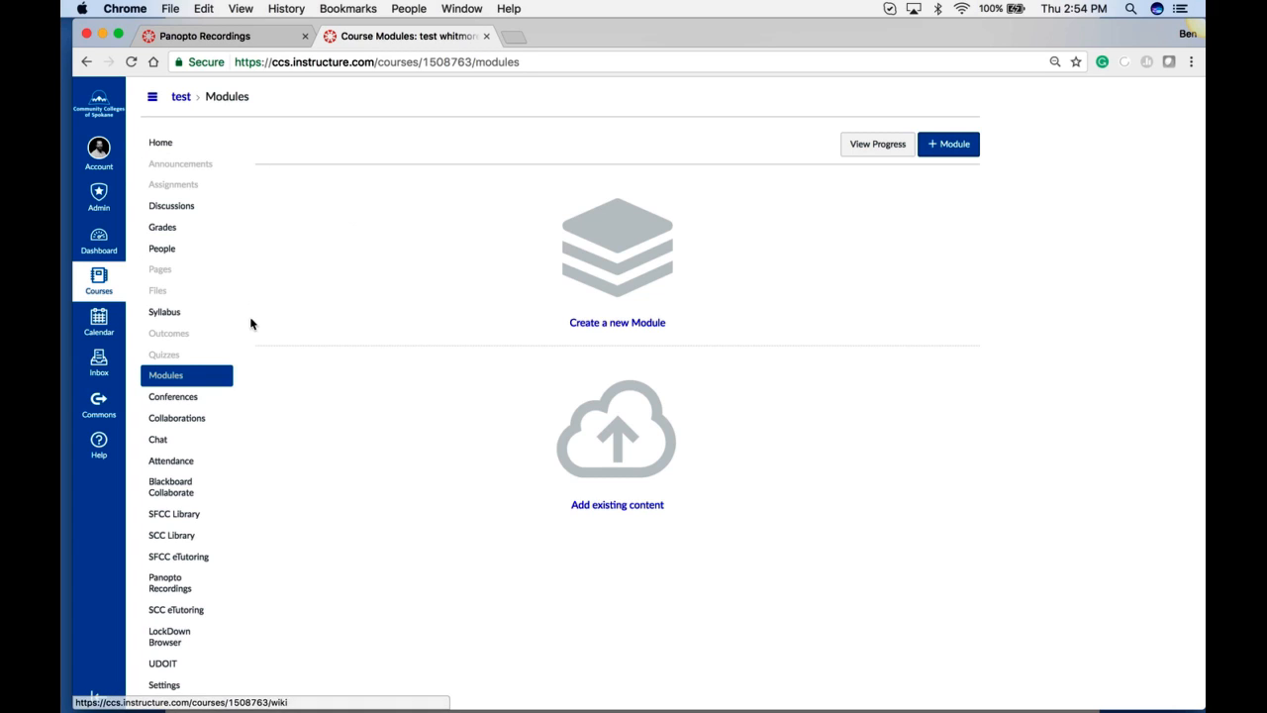
- Create a new module named "Module 01" in the test course
{"action": "left_click", "coordinate": [173, 381]}
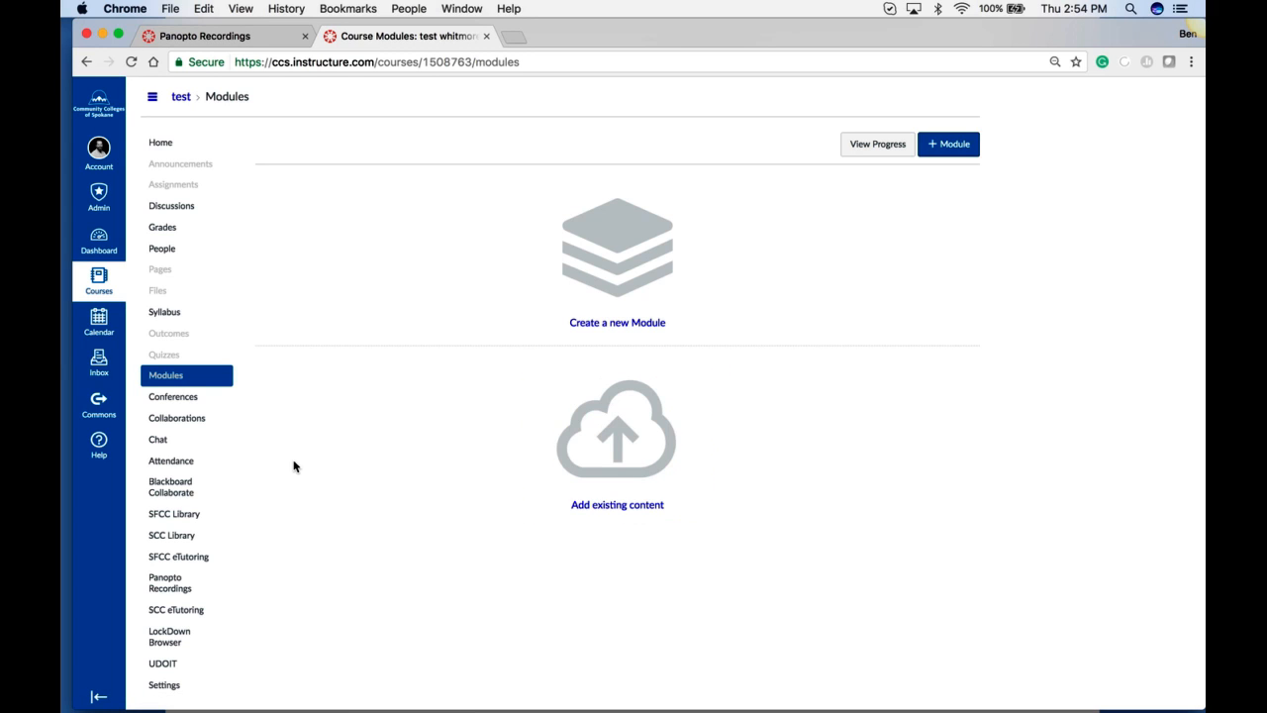
{"action": "left_click", "coordinate": [948, 147]}
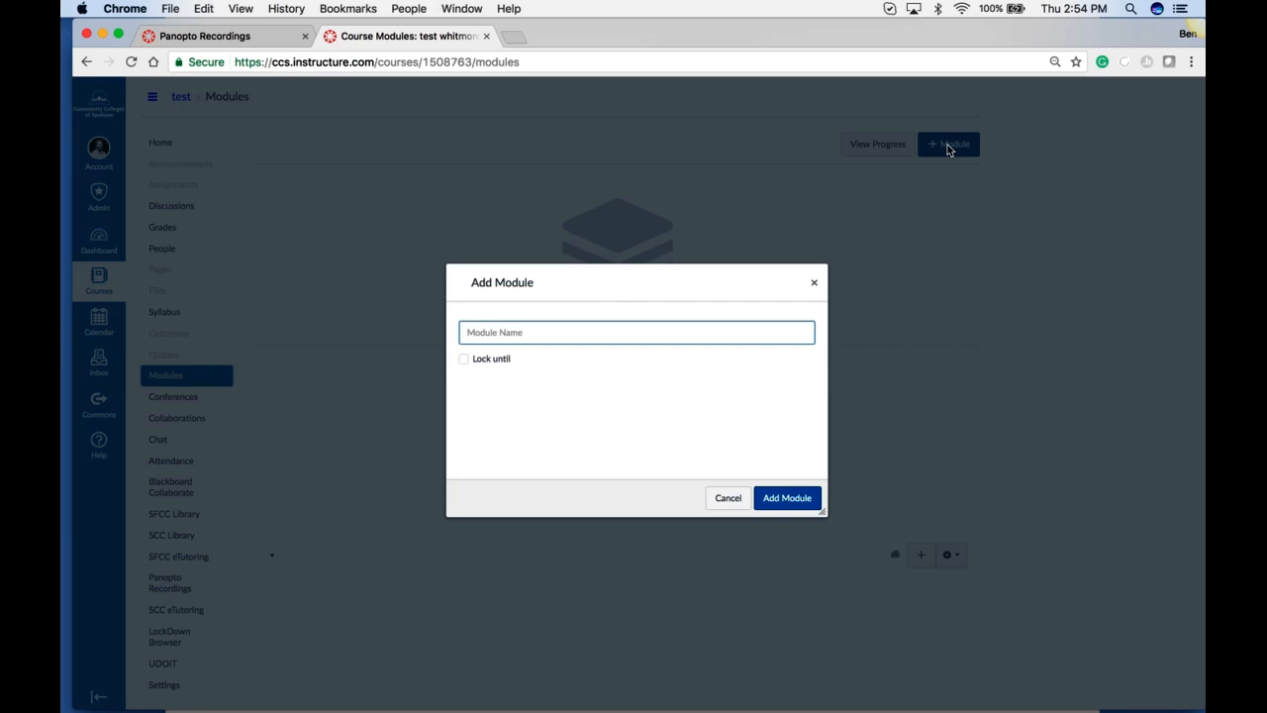
{"action": "left_click", "coordinate": [522, 336]}
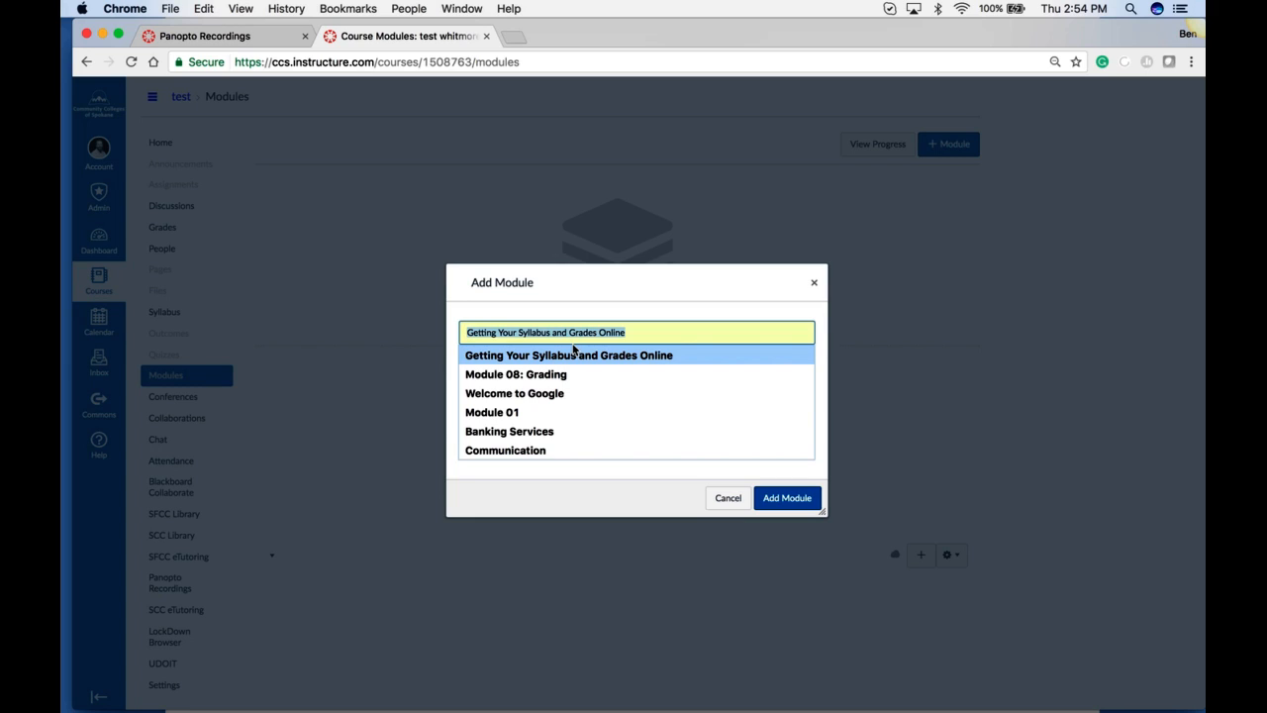
{"action": "type", "text": "Week"}
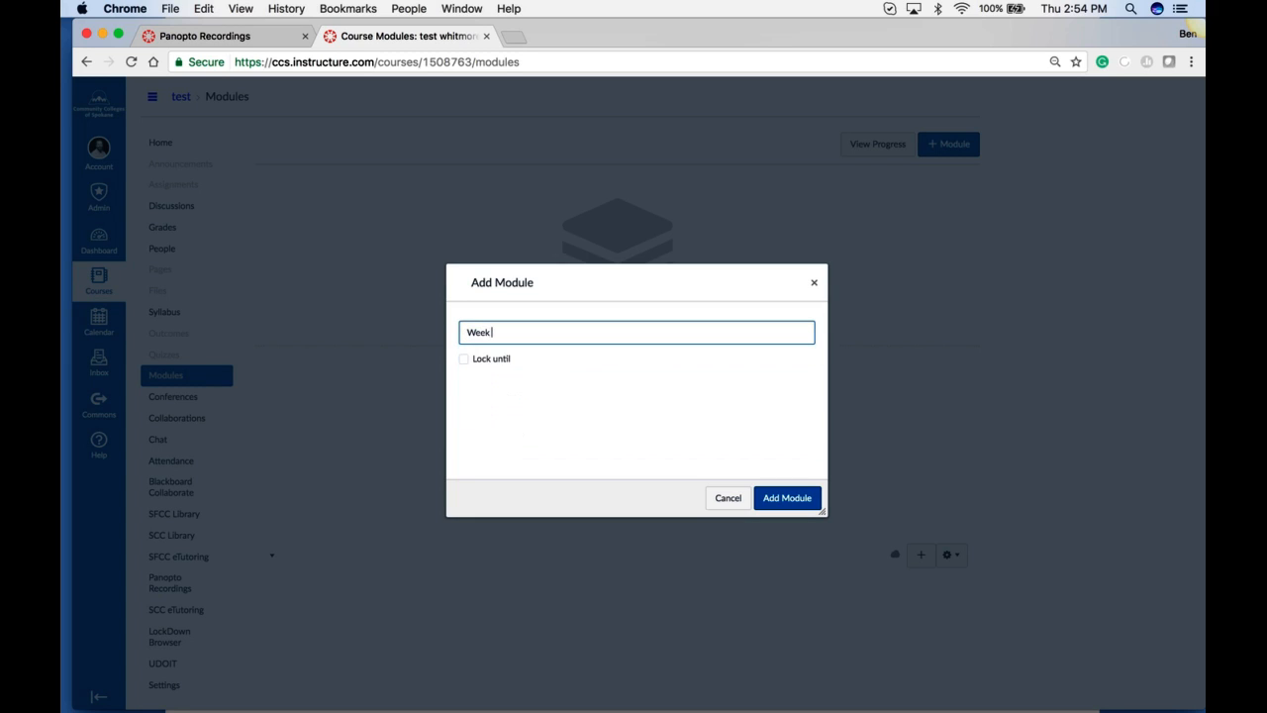
{"action": "type", "text": " 01"}
{"action": "key", "text": "BackSpace"}
{"action": "key", "text": "BackSpace"}
{"action": "key", "text": "BackSpace"}
{"action": "key", "text": "BackSpace"}
{"action": "key", "text": "BackSpace"}
{"action": "key", "text": "BackSpace"}
{"action": "key", "text": "BackSpace"}
{"action": "type", "text": "Module 01"}
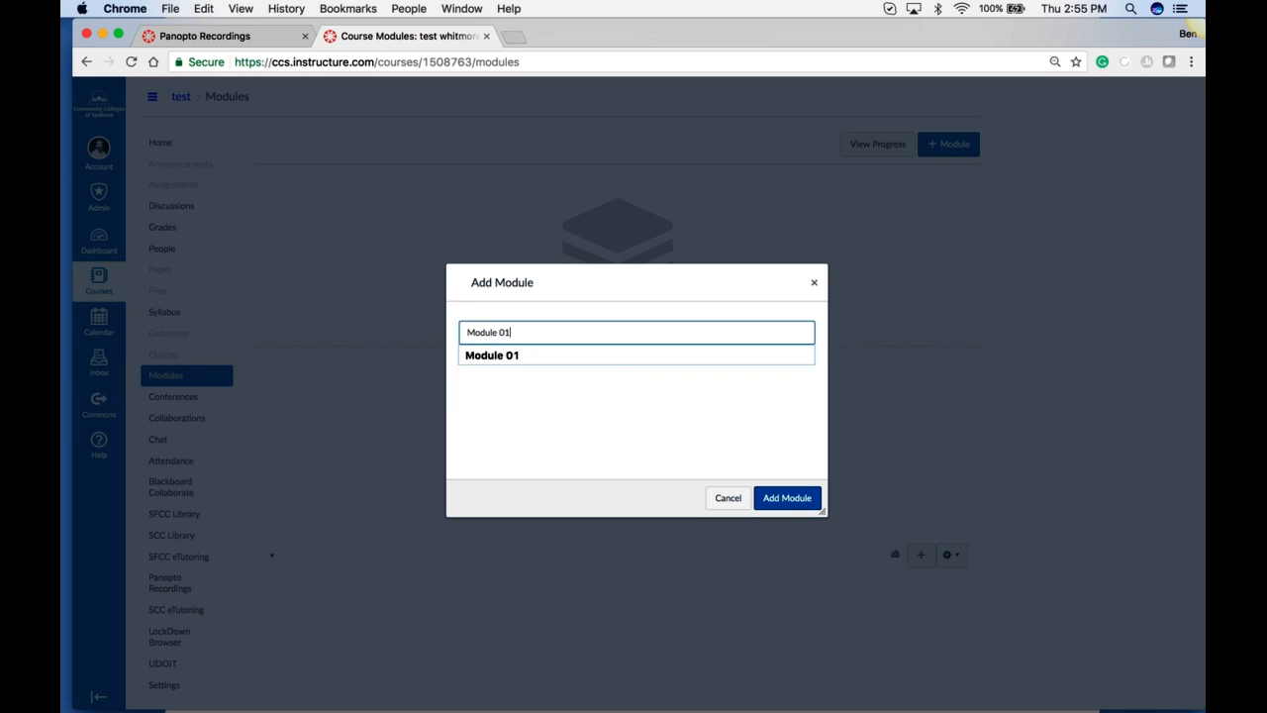
{"action": "left_click", "coordinate": [780, 491]}
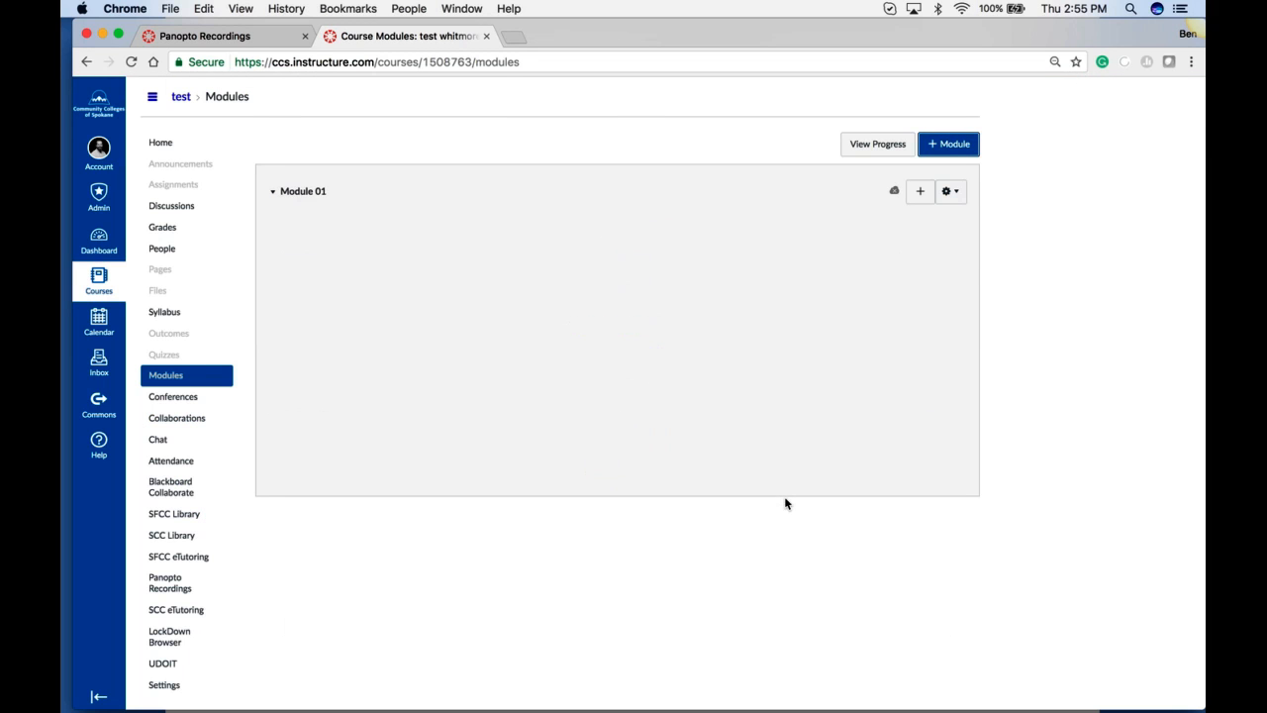
- Add a new content page named "Weekly Overview" to Module 01
{"action": "left_click", "coordinate": [921, 192]}
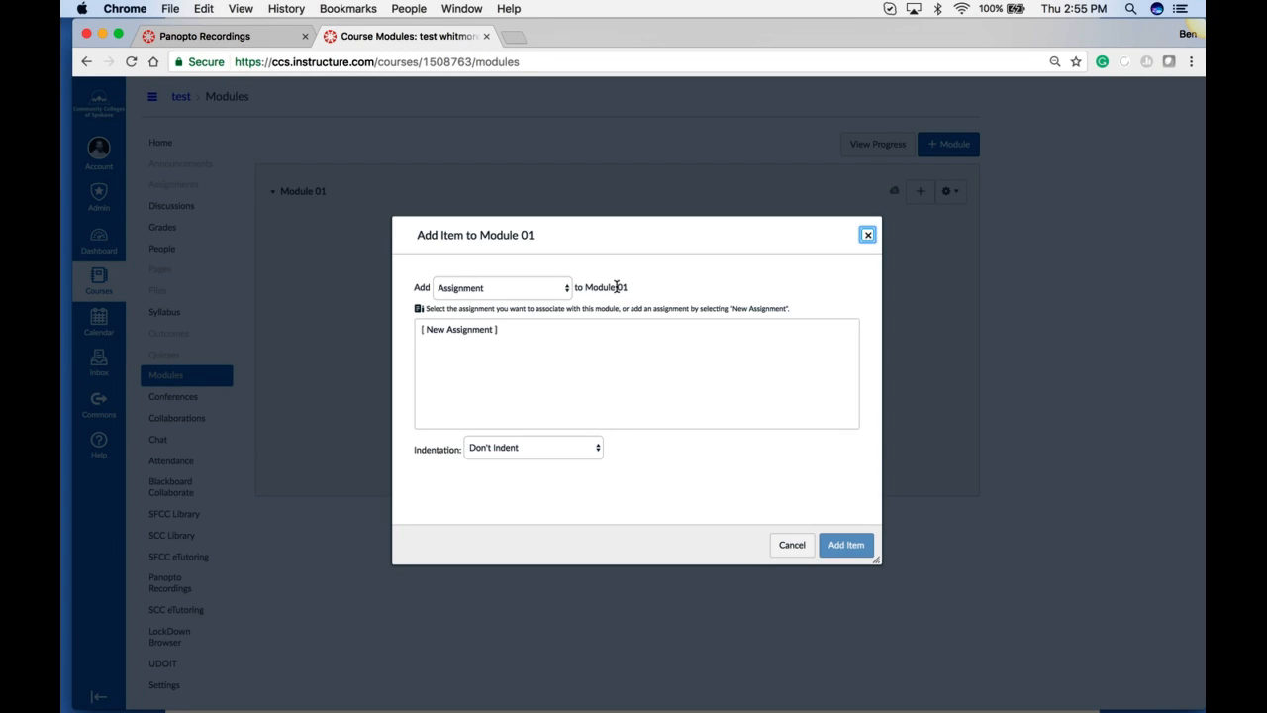
{"action": "left_click", "coordinate": [561, 294]}
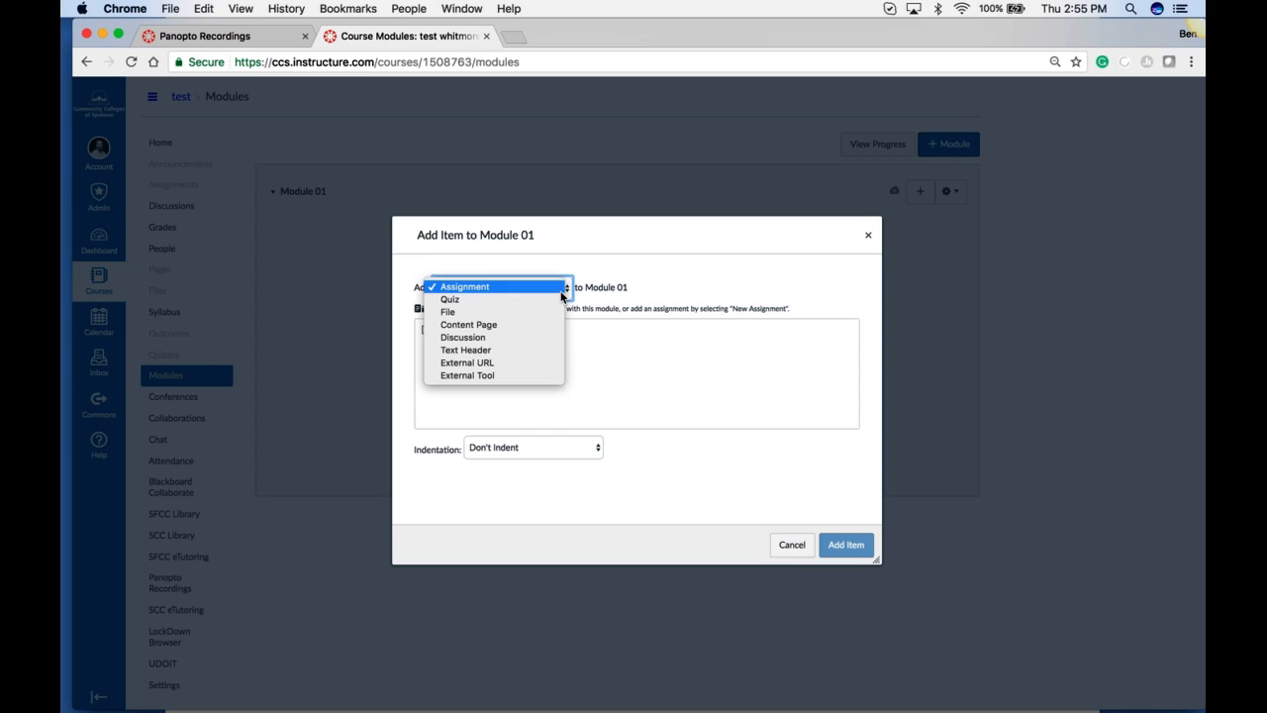
{"action": "left_click", "coordinate": [502, 329]}
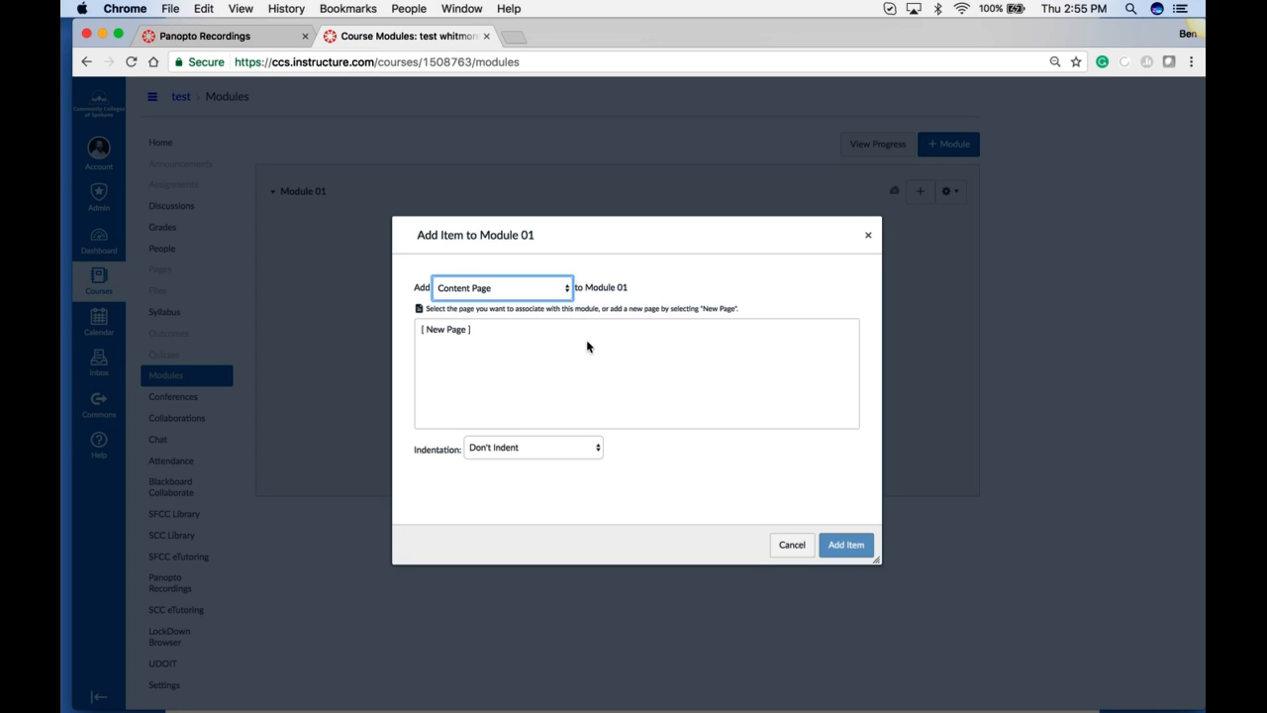
{"action": "left_click", "coordinate": [455, 333]}
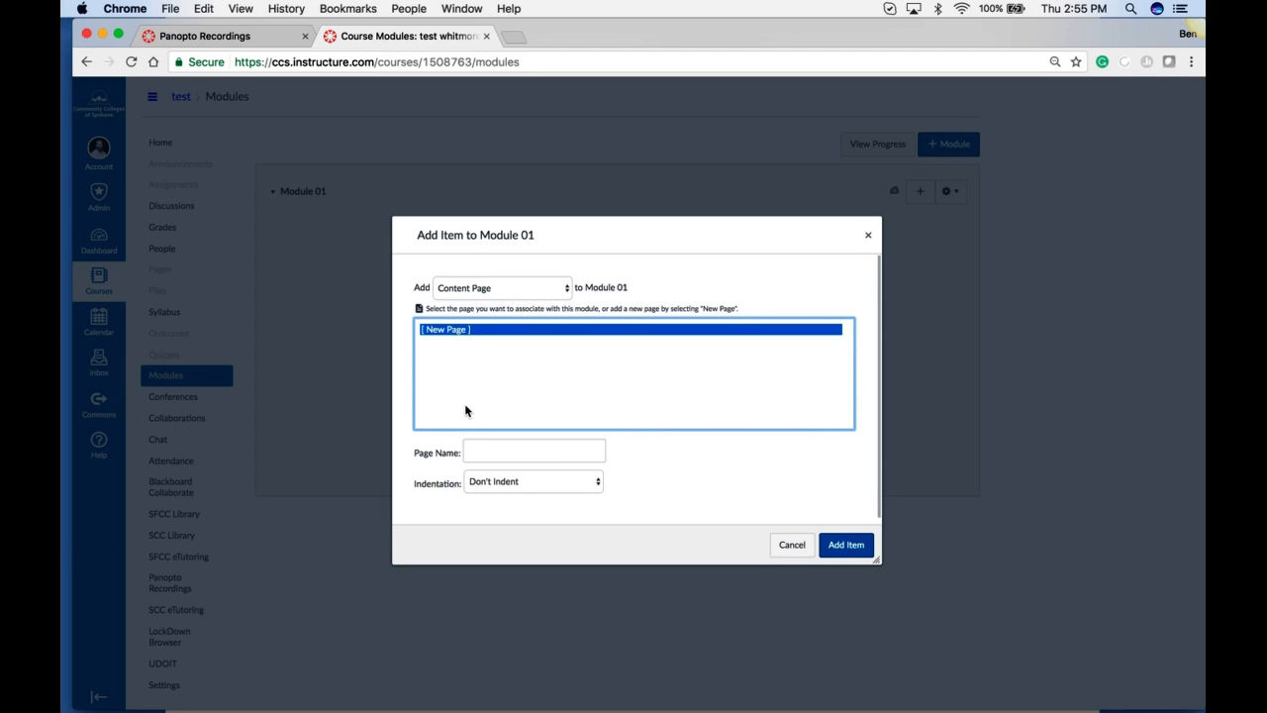
{"action": "left_click", "coordinate": [496, 451]}
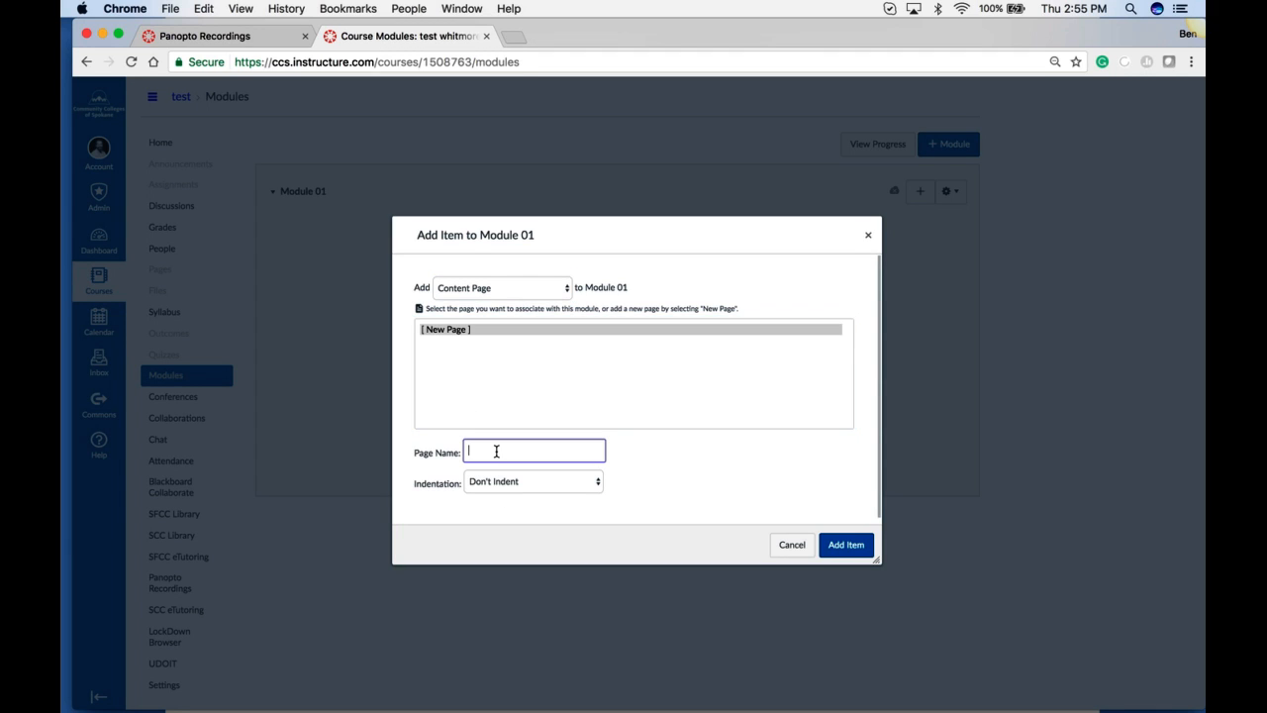
{"action": "type", "text": "Weekly Overview"}
{"action": "left_click", "coordinate": [833, 543]}
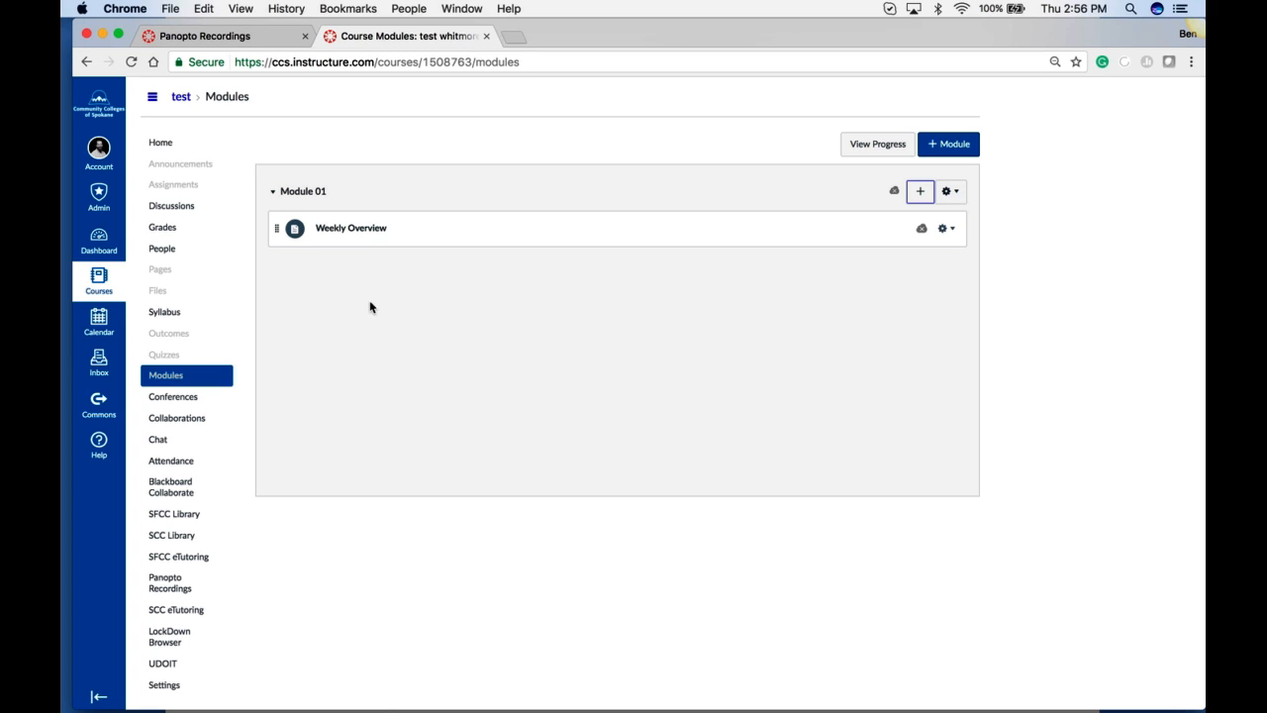
- Edit the Weekly Overview page to contain the body text "Content" and save it without publishing
{"action": "left_click", "coordinate": [345, 236]}
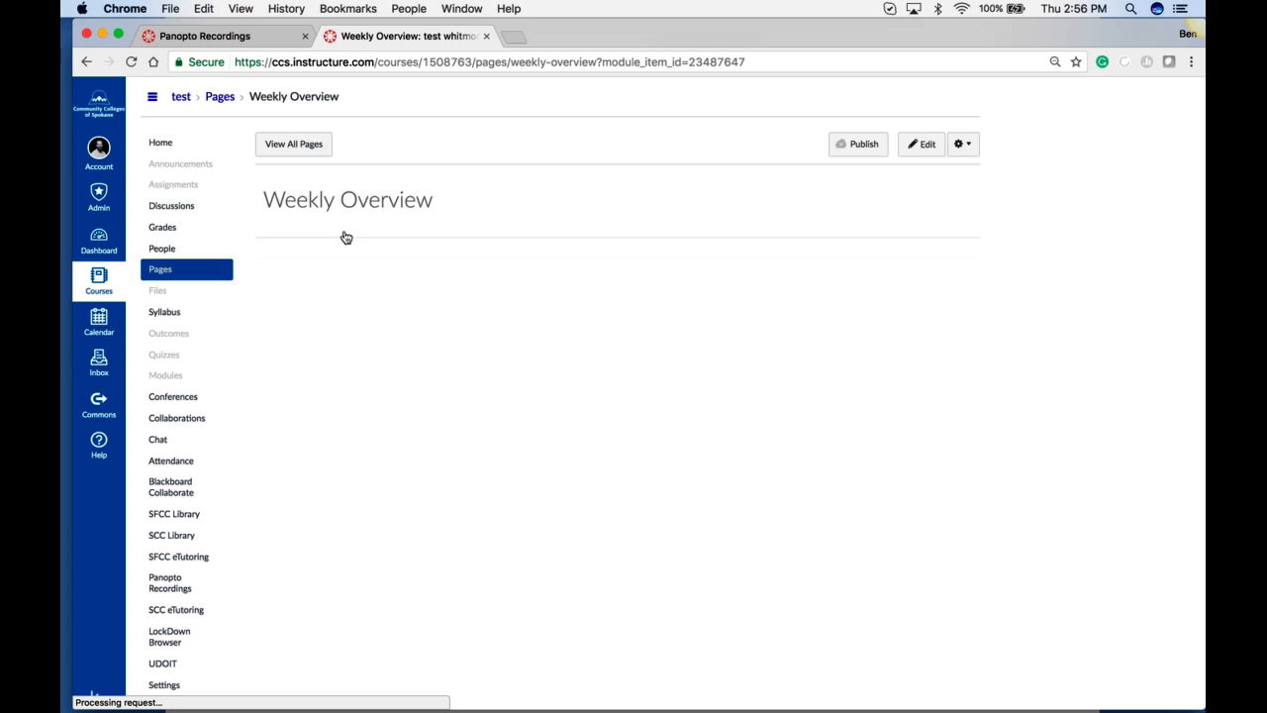
{"action": "left_click", "coordinate": [926, 149]}
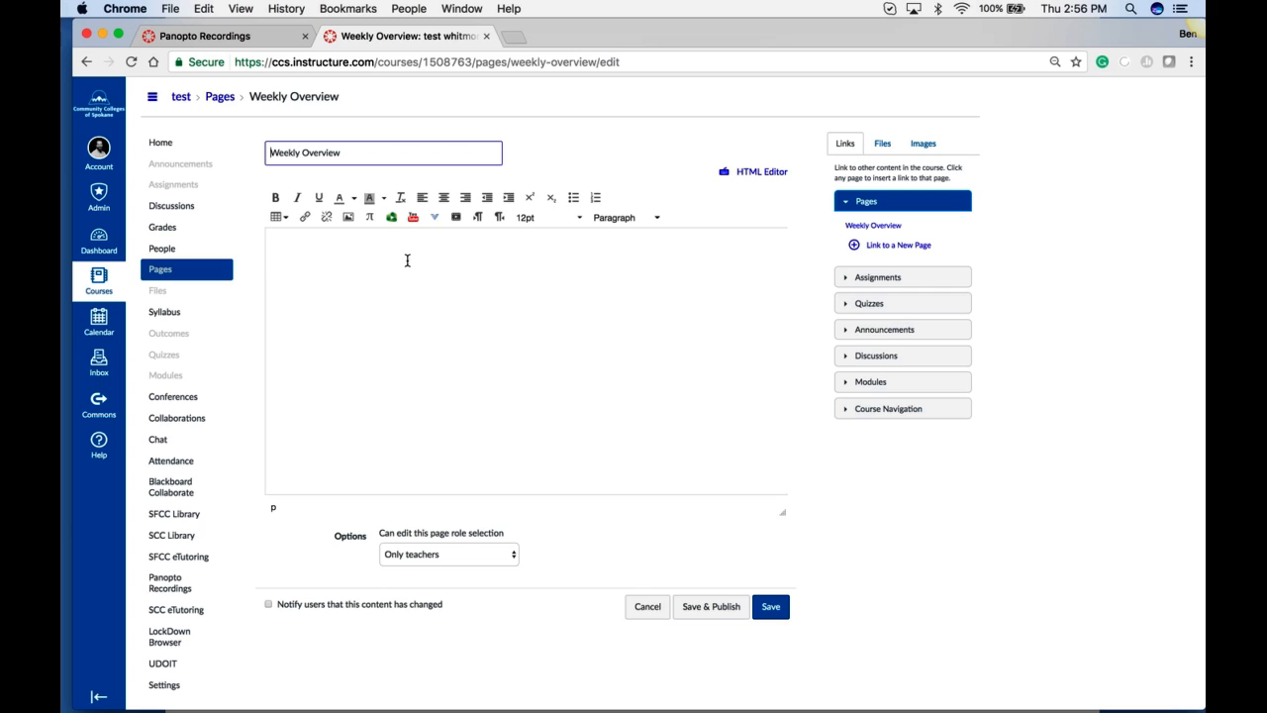
{"action": "left_click", "coordinate": [406, 299]}
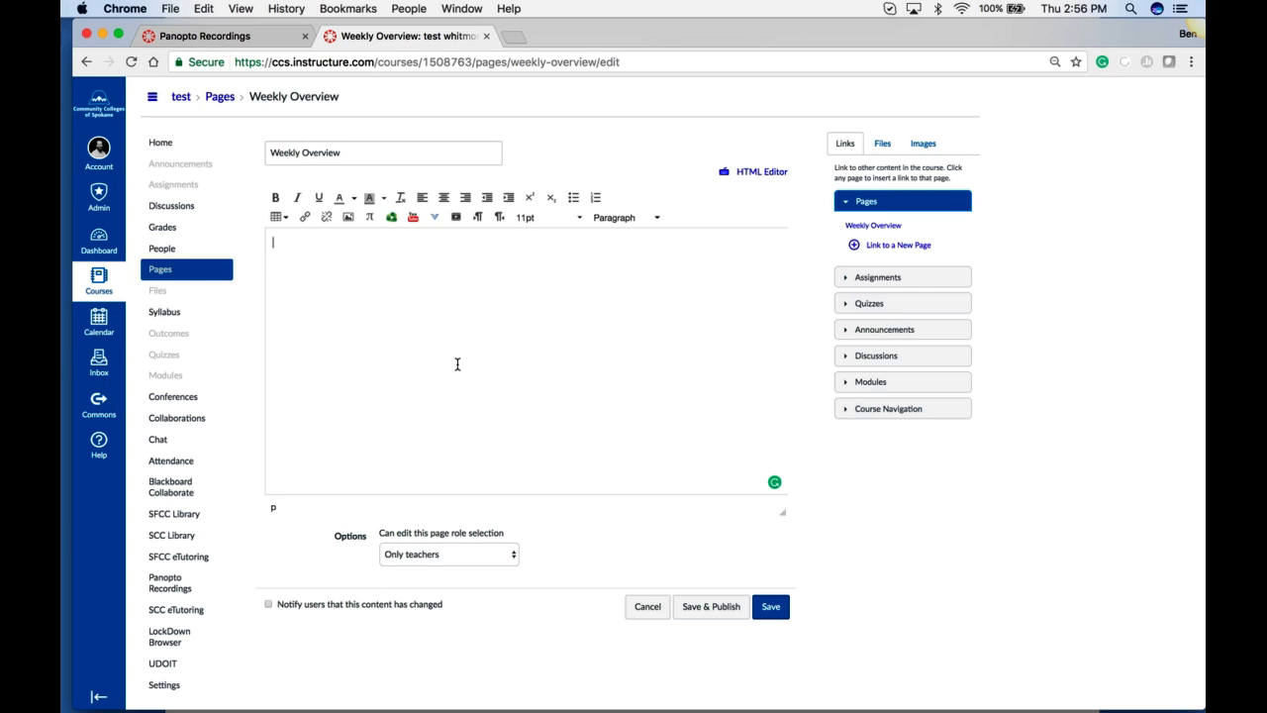
{"action": "type", "text": "Content"}
{"action": "left_click", "coordinate": [778, 607]}
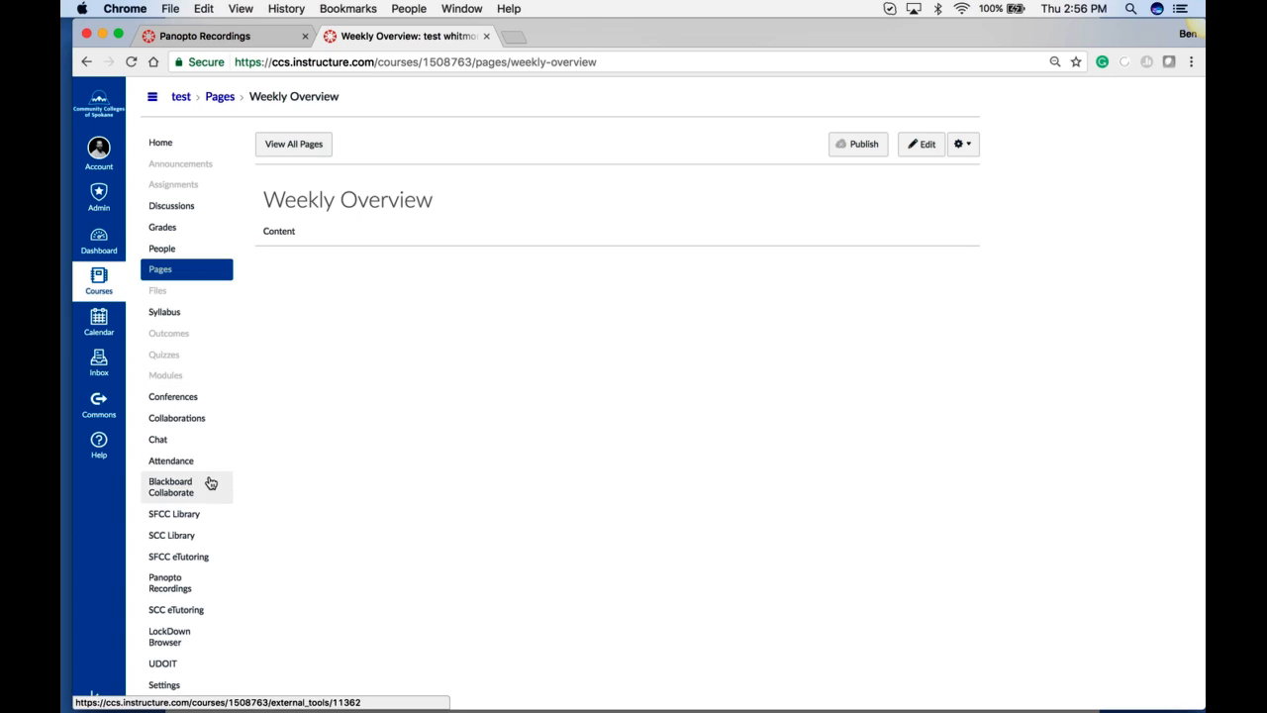
- Add an external URL item named "Syllabus" to Module 01, using the copied Google Docs link
{"action": "left_click", "coordinate": [183, 379]}
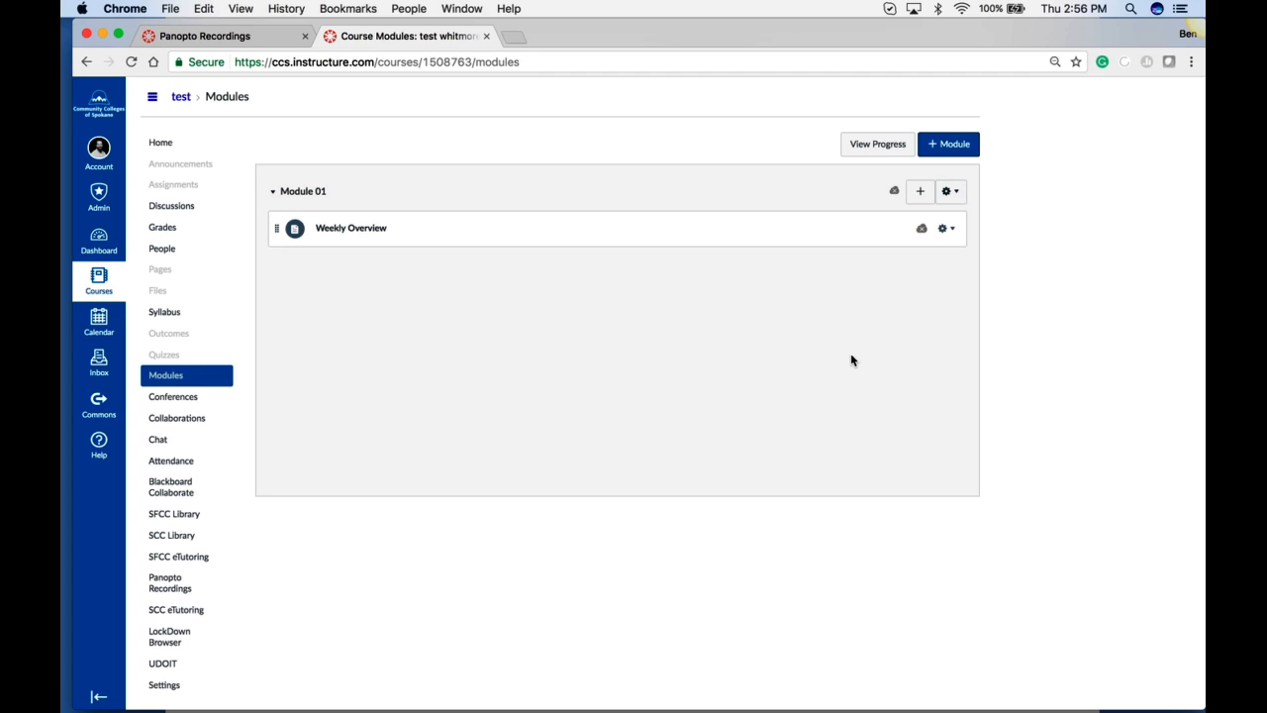
{"action": "left_click", "coordinate": [915, 195]}
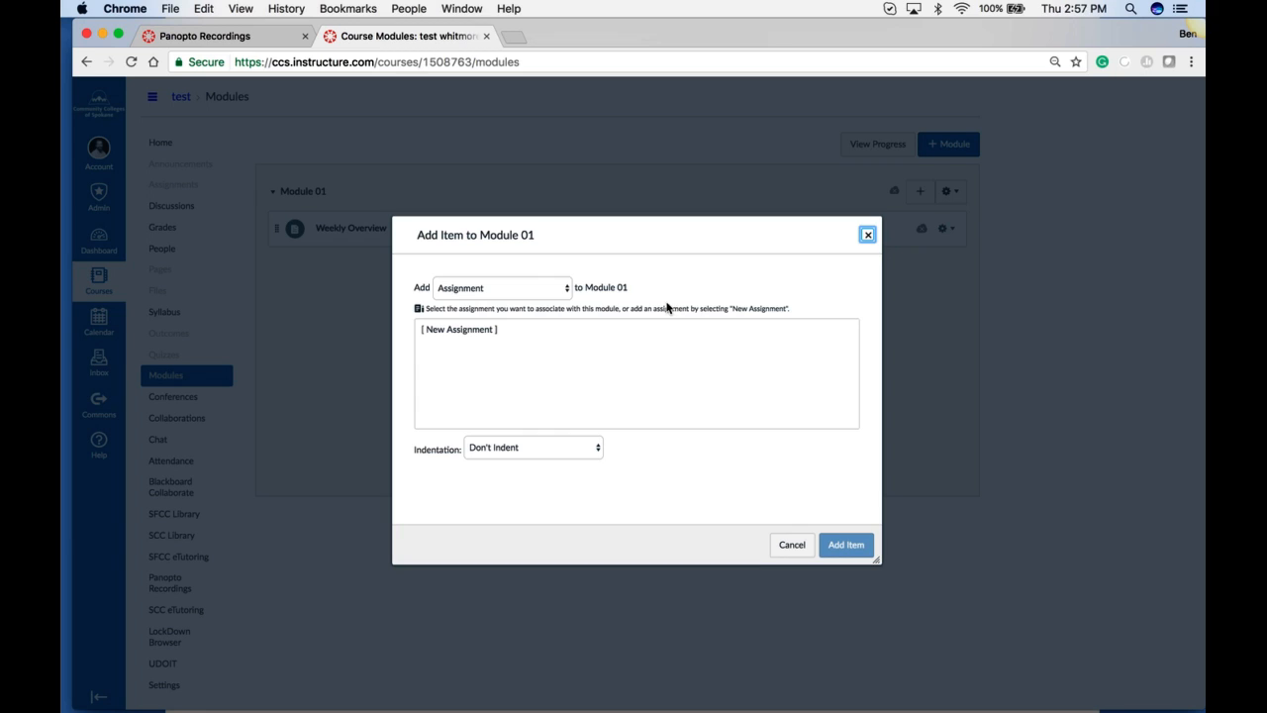
{"action": "left_click", "coordinate": [554, 287]}
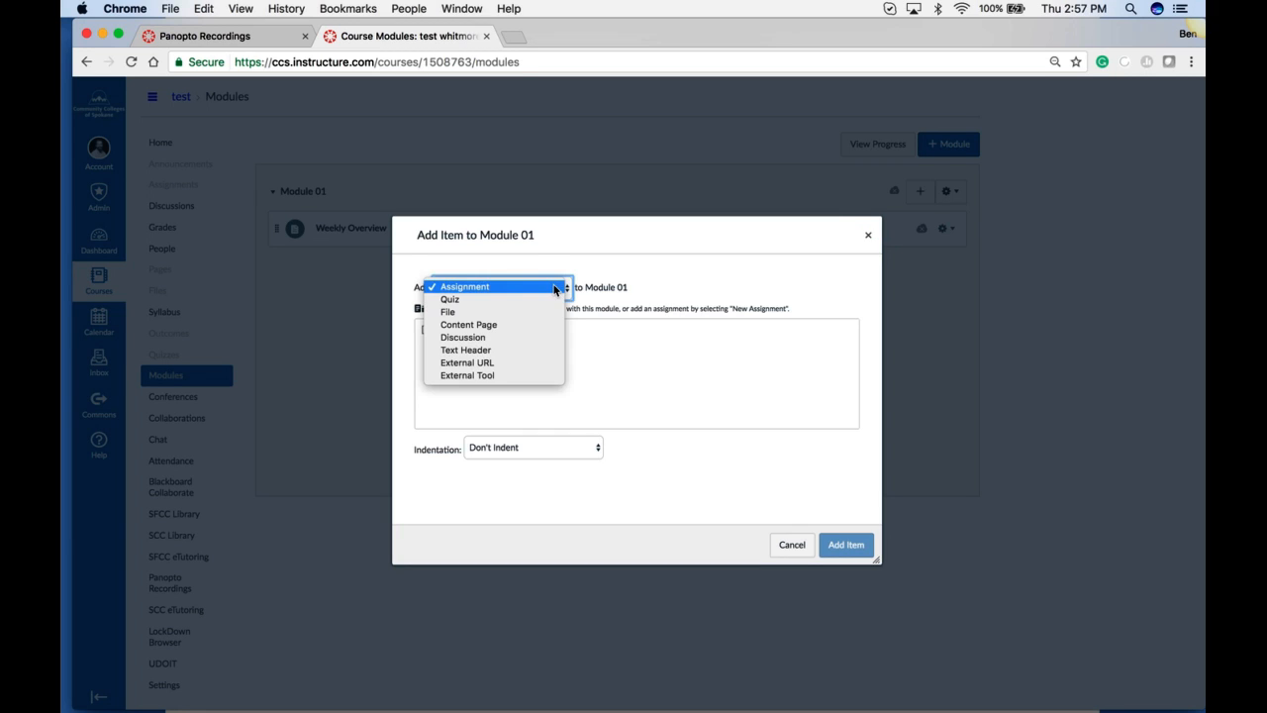
{"action": "left_click", "coordinate": [529, 363]}
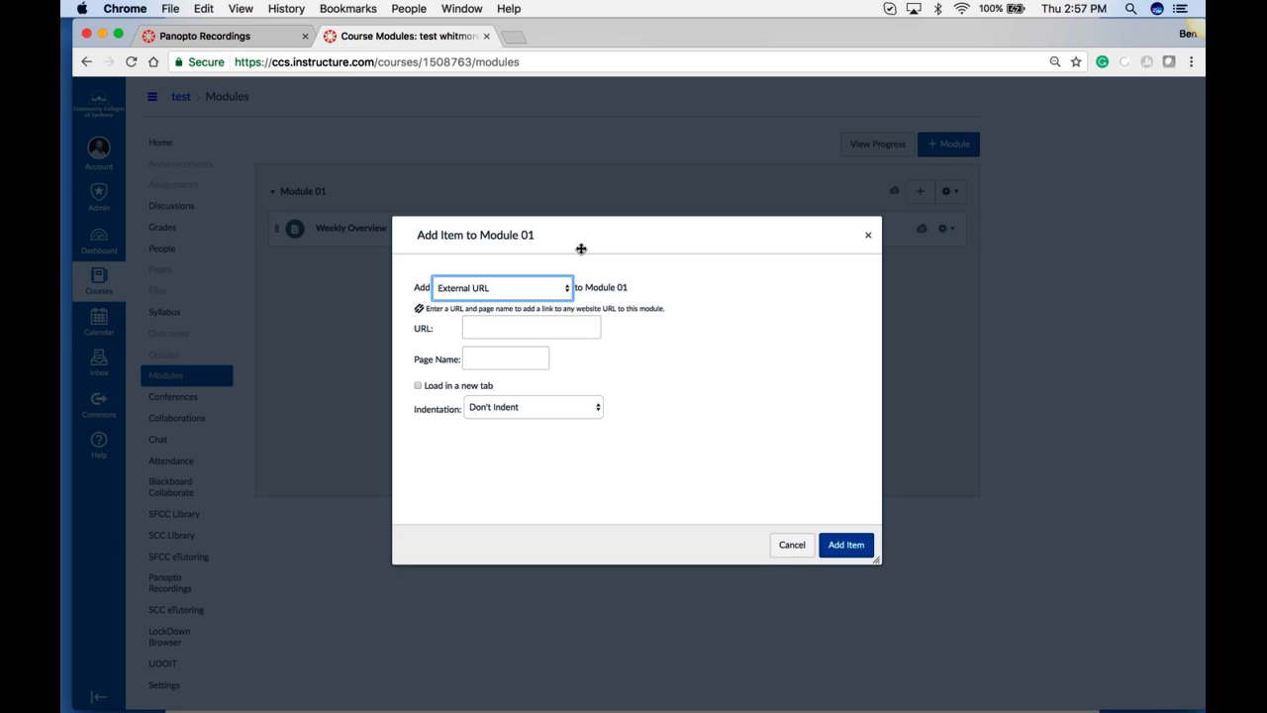
{"action": "left_click", "coordinate": [540, 323]}
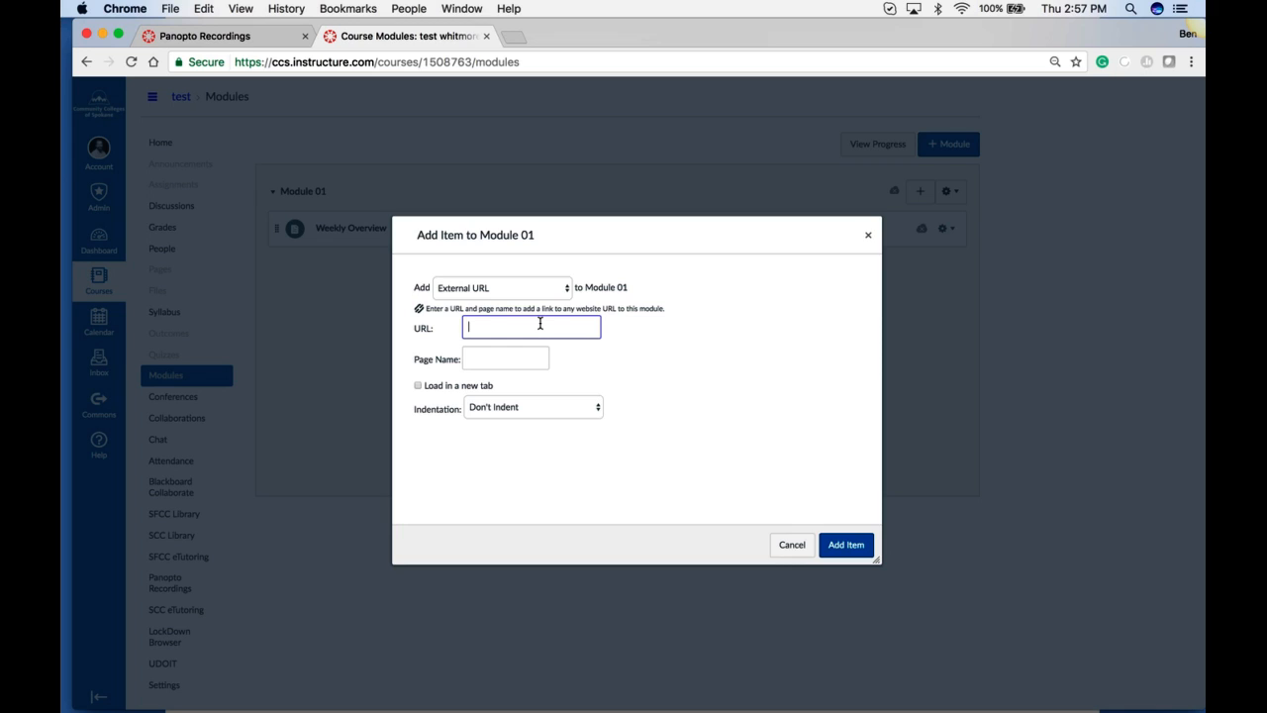
{"action": "key", "text": "super+v"}
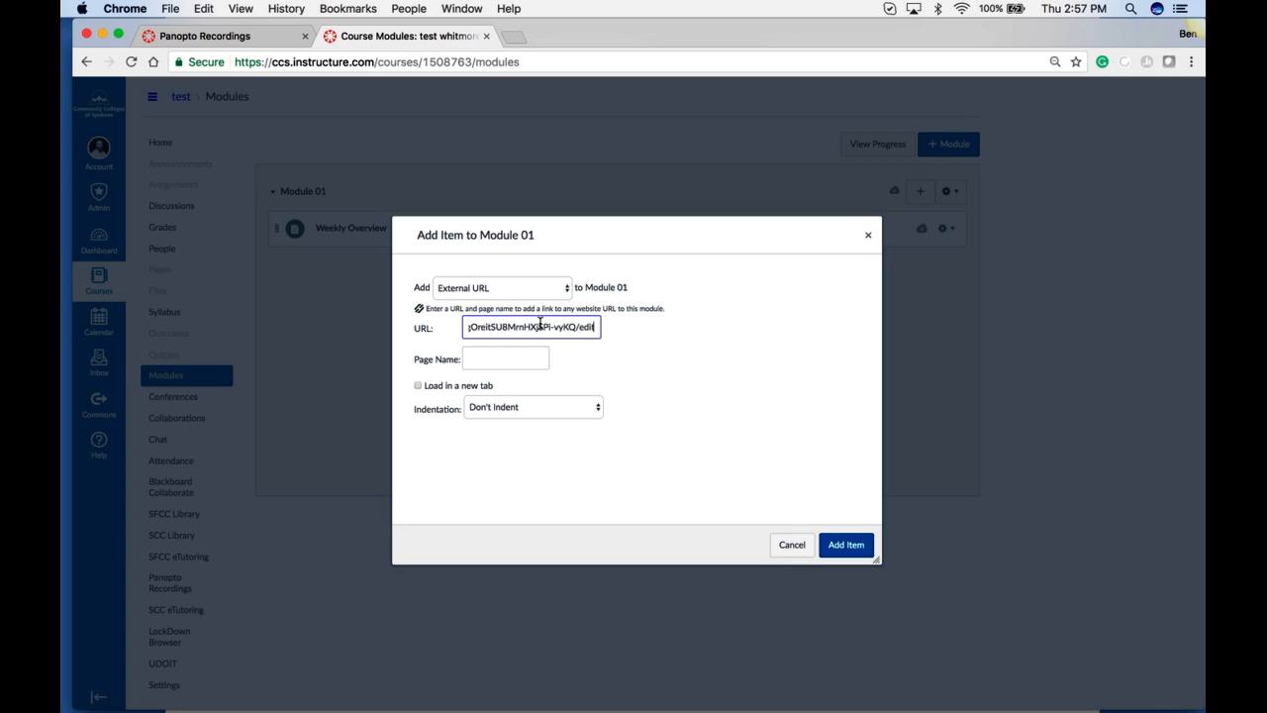
{"action": "scroll", "coordinate": [518, 325], "scroll_direction": "left", "scroll_amount": 5}
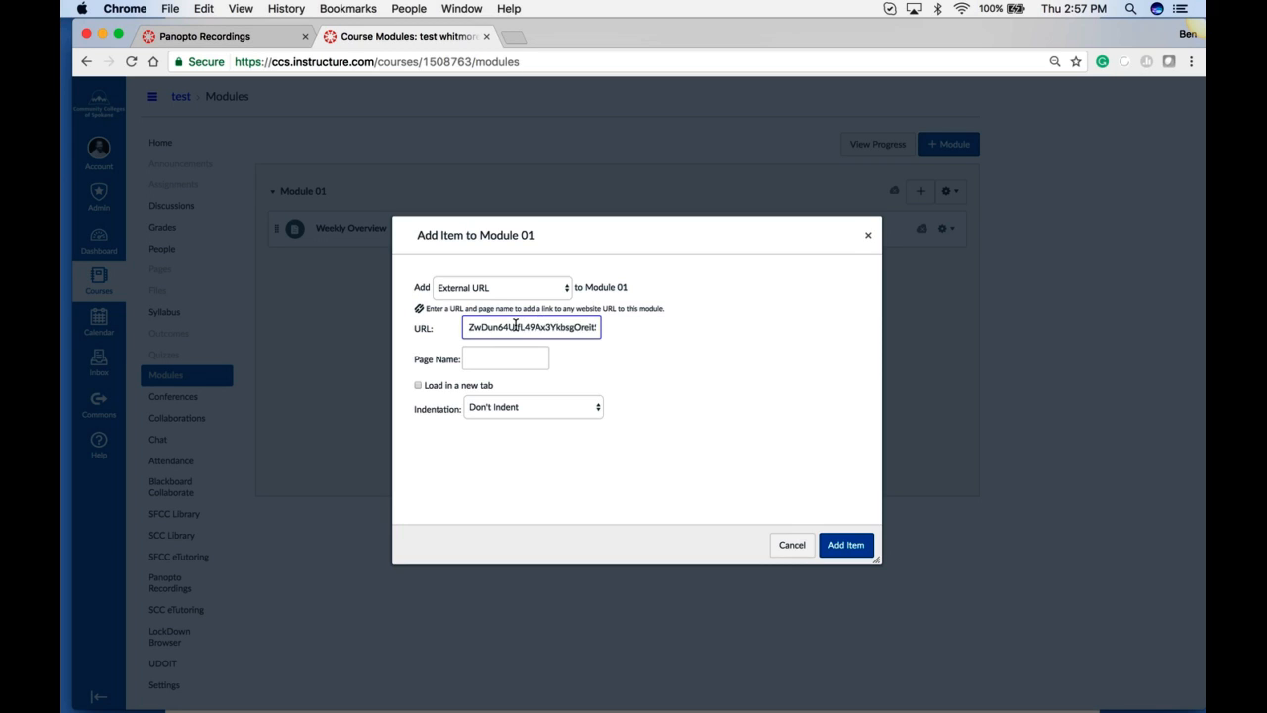
{"action": "left_click", "coordinate": [517, 362]}
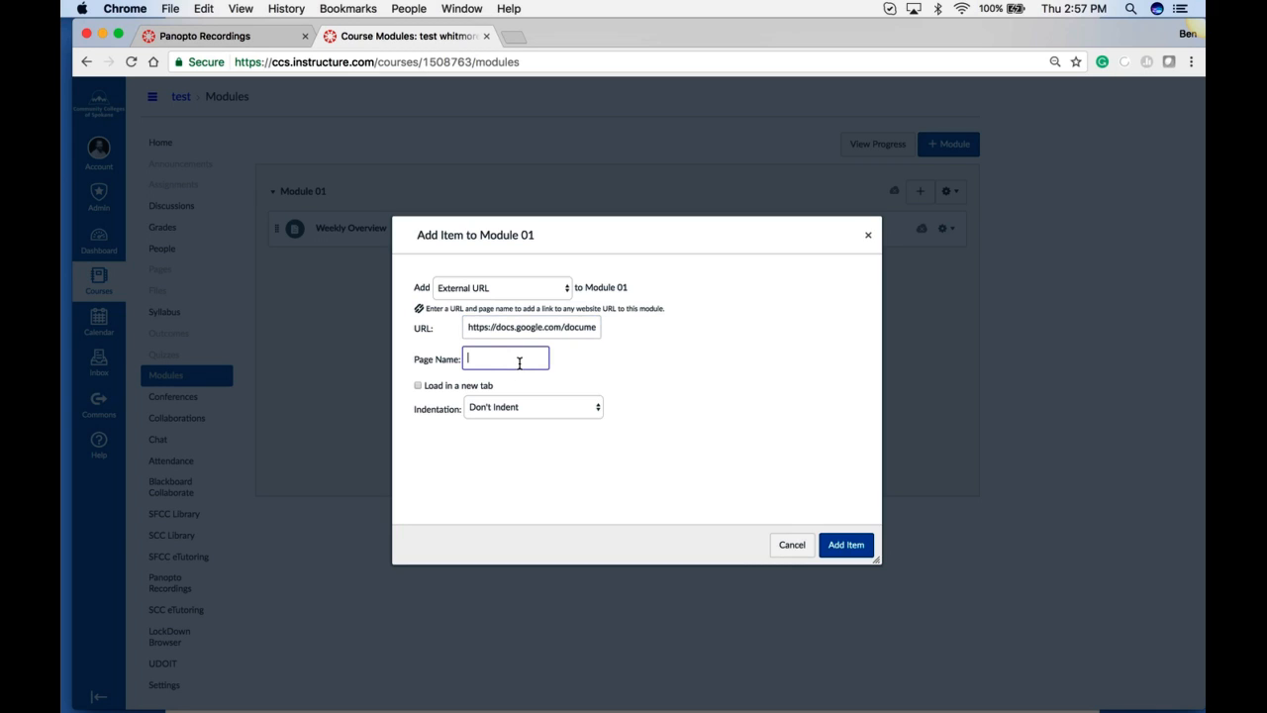
{"action": "type", "text": "Syllabus"}
{"action": "type", "text": "f"}
{"action": "left_click", "coordinate": [864, 545]}
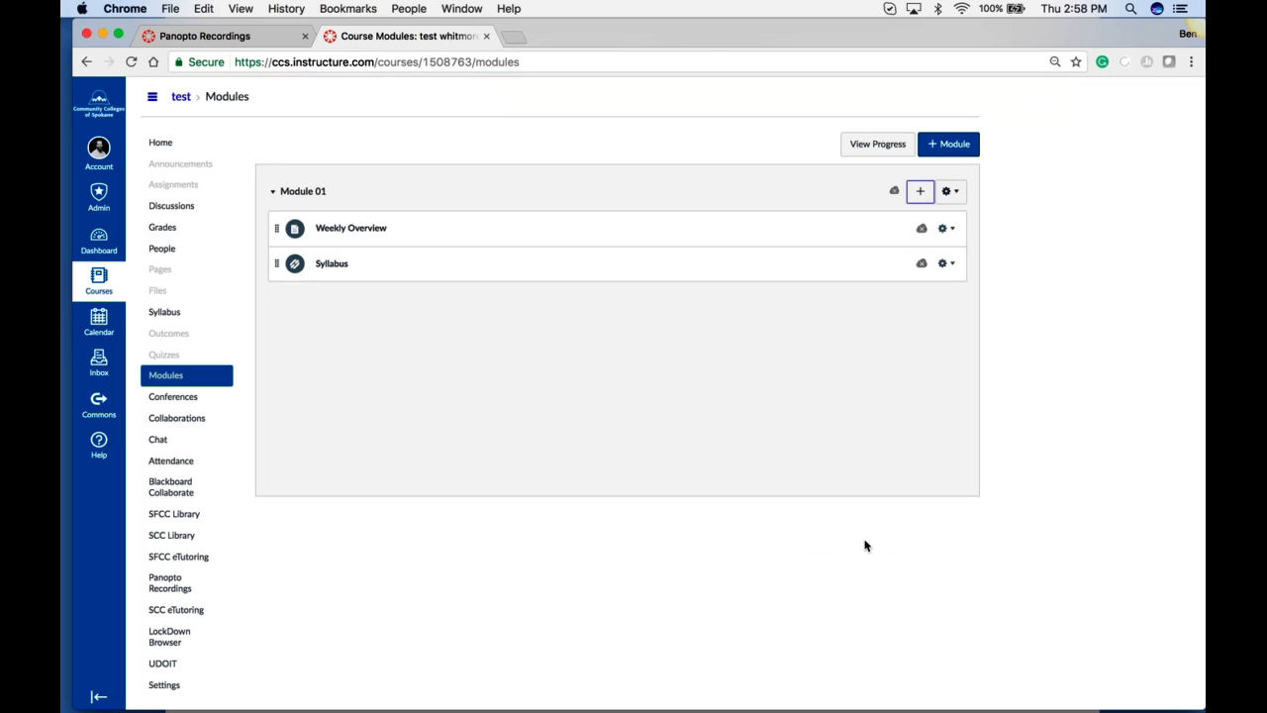
- Open the Syllabus item in Module 01 and look through the embedded document
{"action": "left_click", "coordinate": [330, 265]}
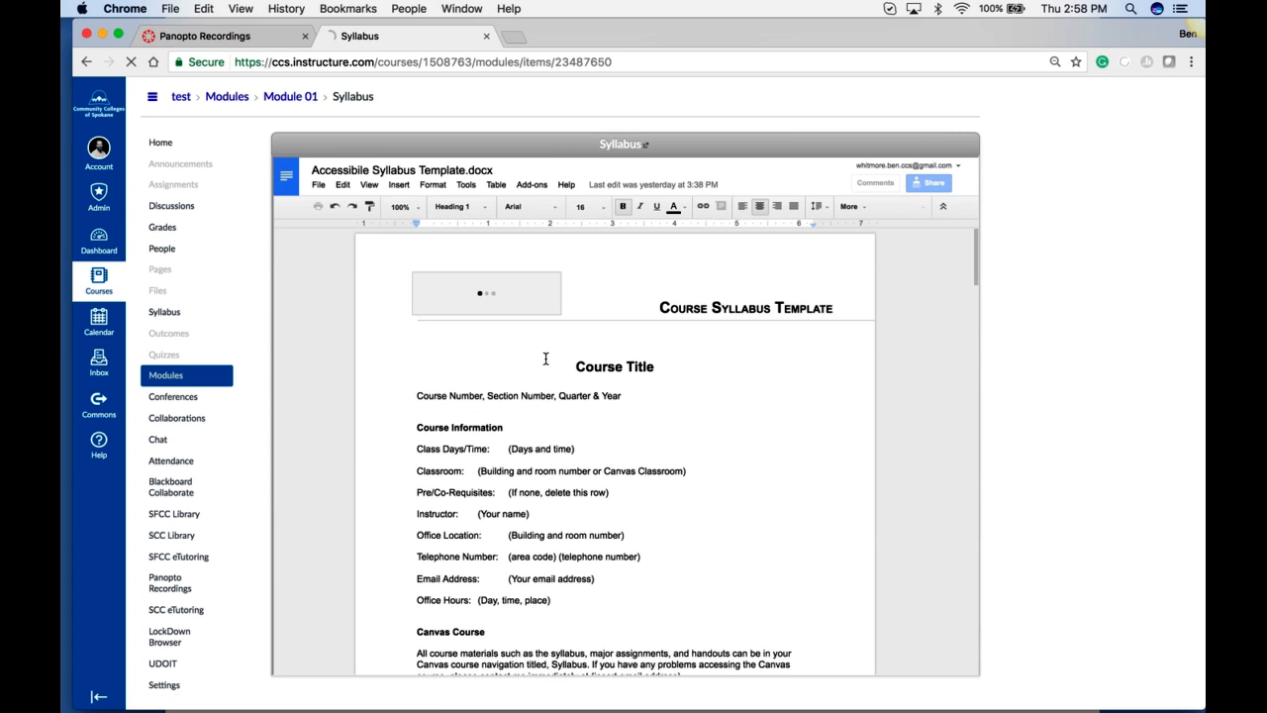
{"action": "scroll", "coordinate": [543, 376], "scroll_direction": "down", "scroll_amount": 2}
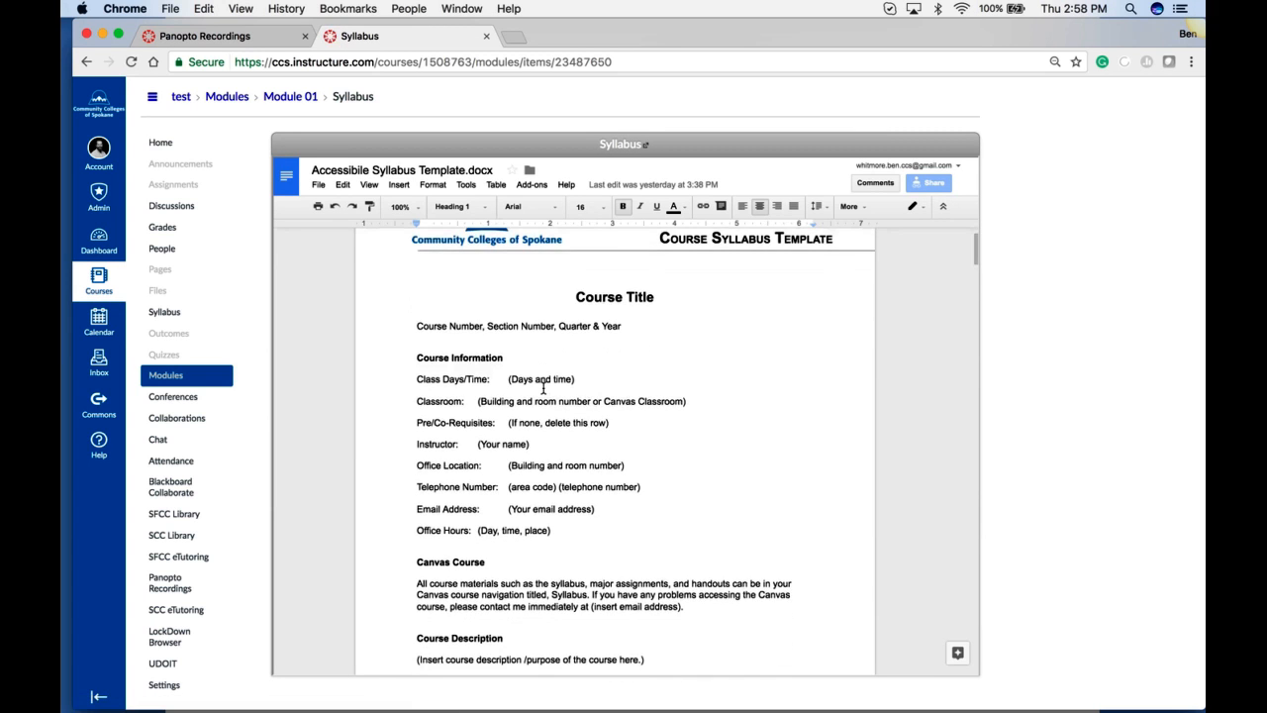
{"action": "scroll", "coordinate": [542, 388], "scroll_direction": "down", "scroll_amount": 5}
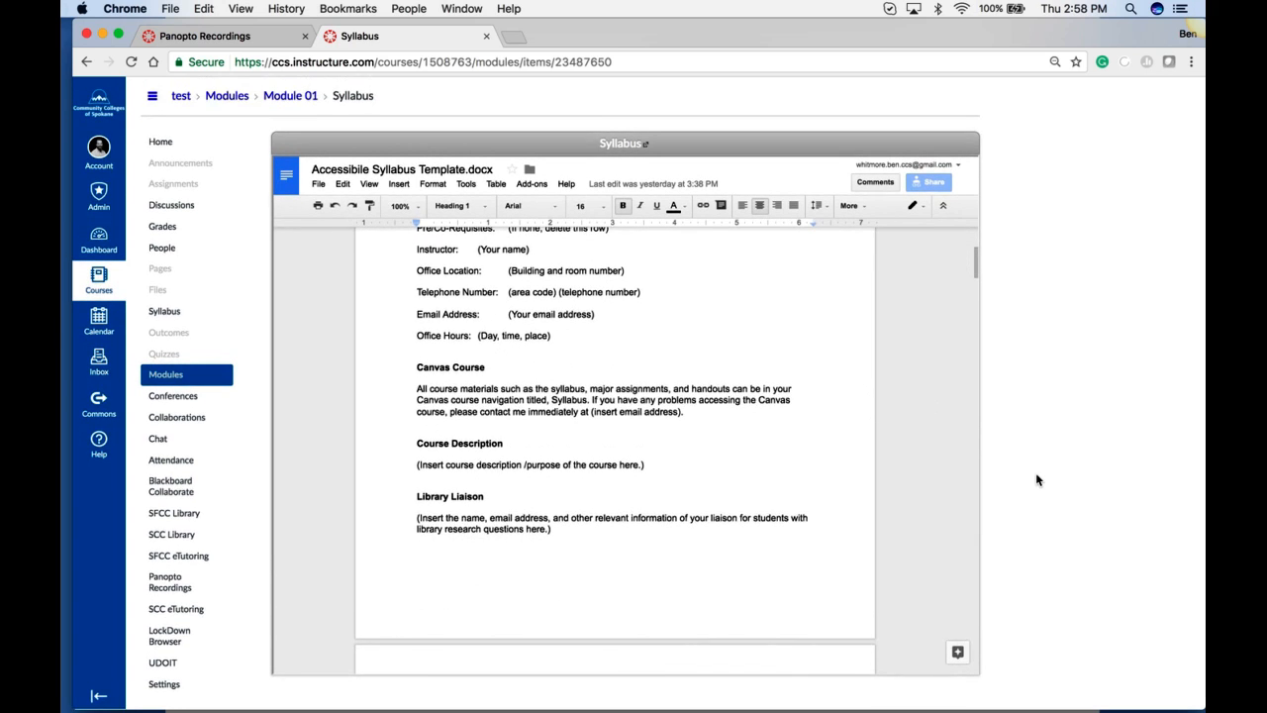
{"action": "scroll", "coordinate": [727, 418], "scroll_direction": "up", "scroll_amount": 6}
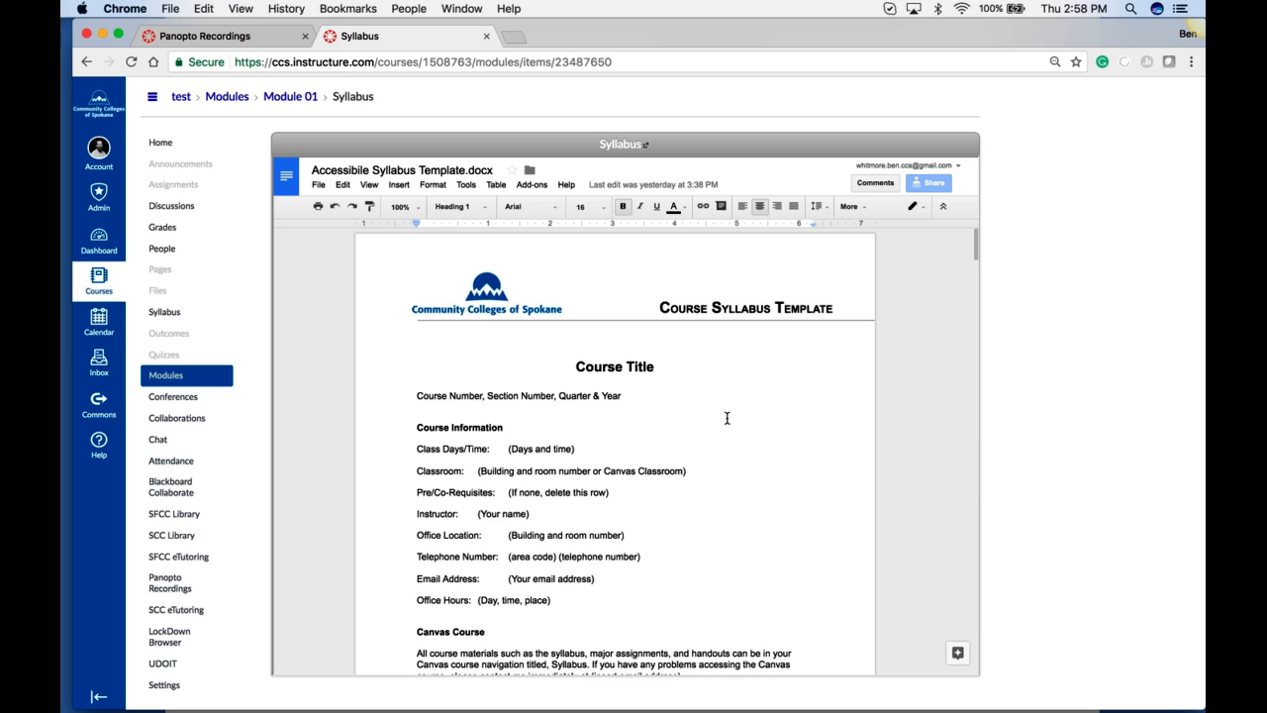
- Add the file launching_oer_degree_pathways.pdf from the Desktop to Module 01 as a new file item in the course files folder
{"action": "left_click", "coordinate": [173, 382]}
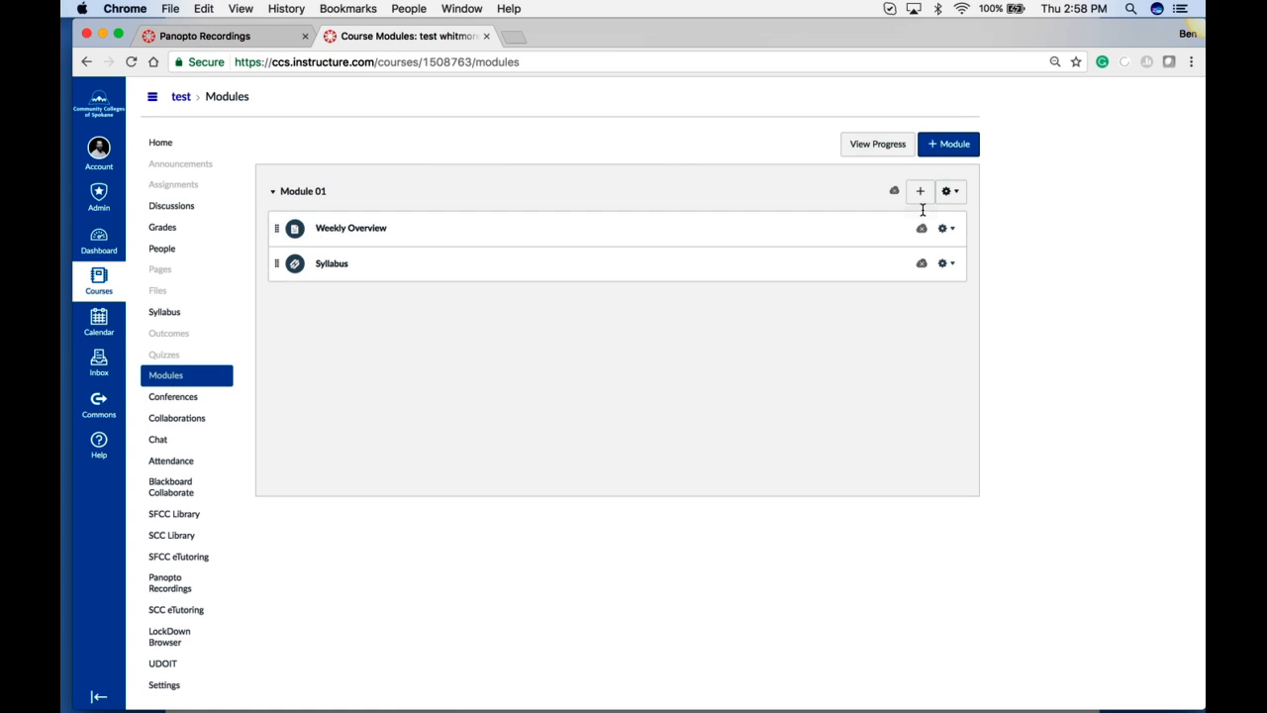
{"action": "left_click", "coordinate": [918, 194]}
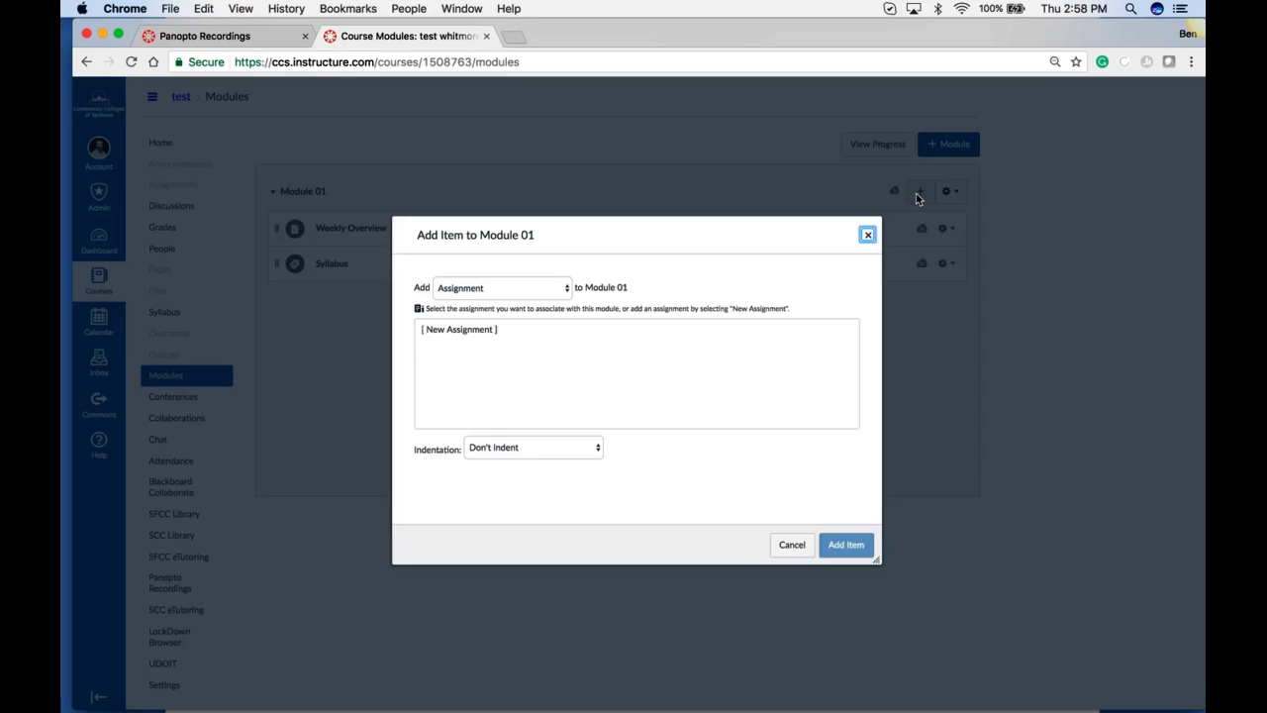
{"action": "left_click", "coordinate": [557, 289]}
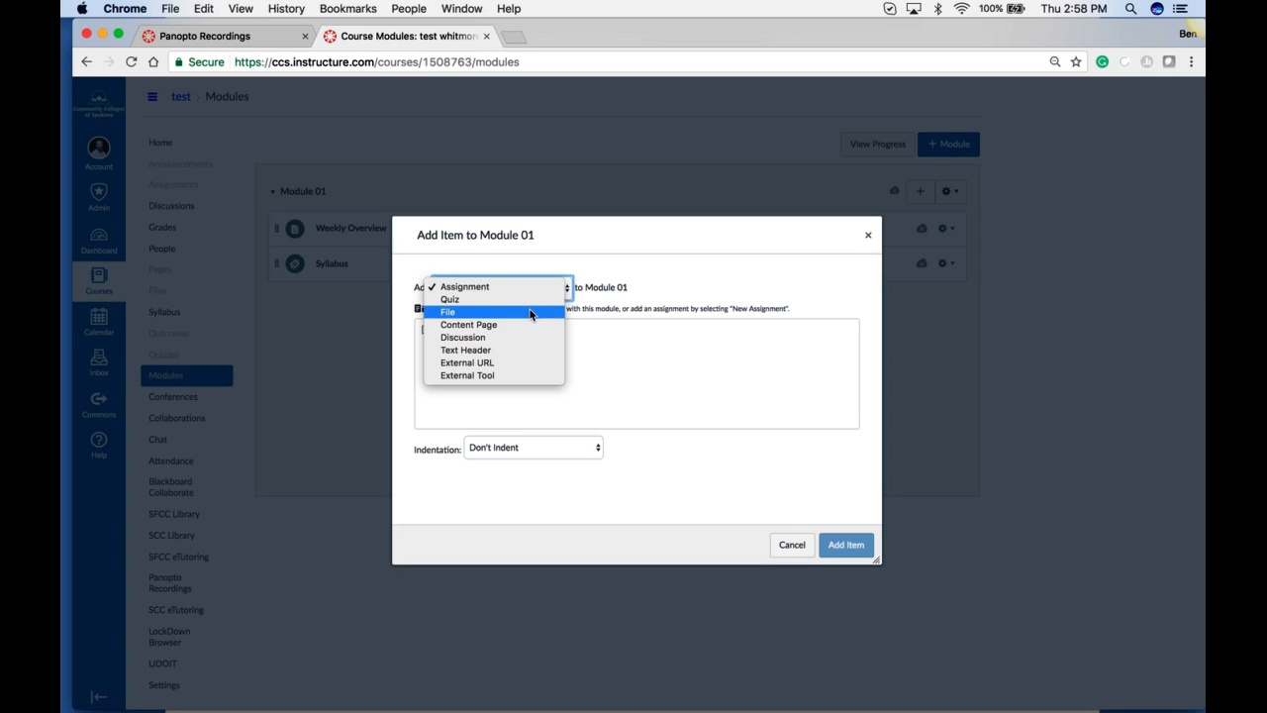
{"action": "left_click", "coordinate": [531, 313]}
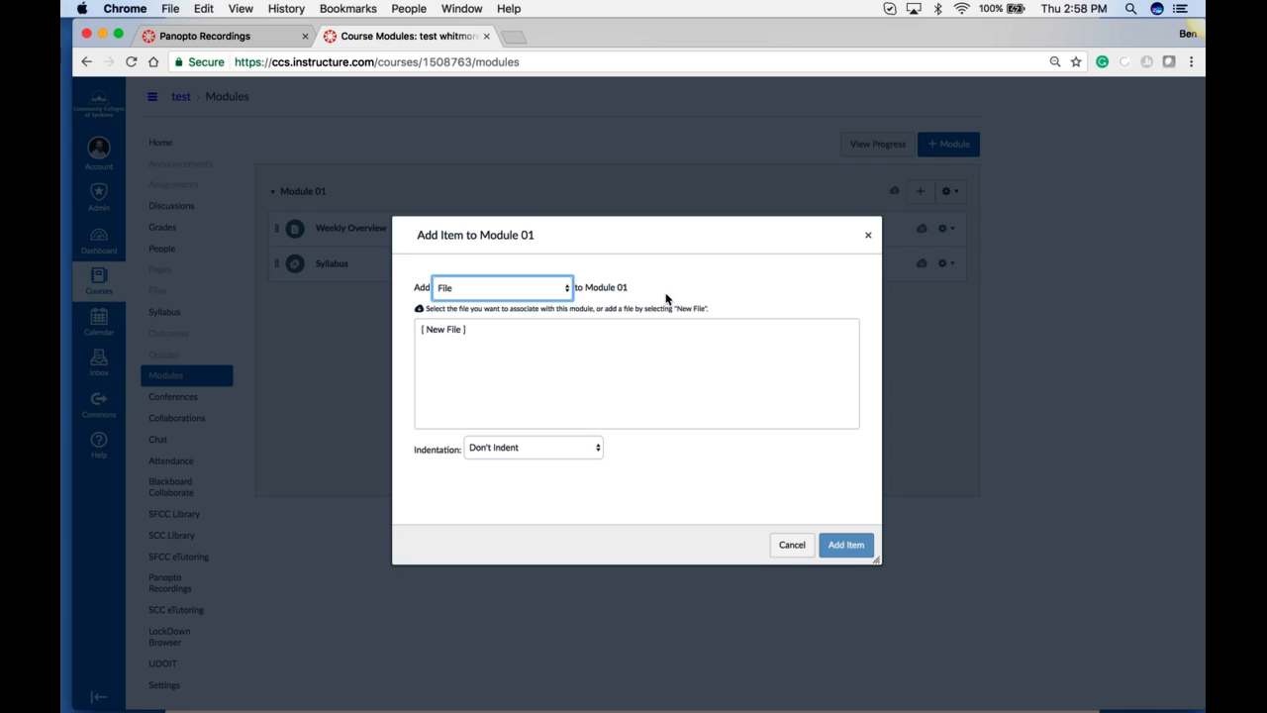
{"action": "left_click", "coordinate": [566, 288]}
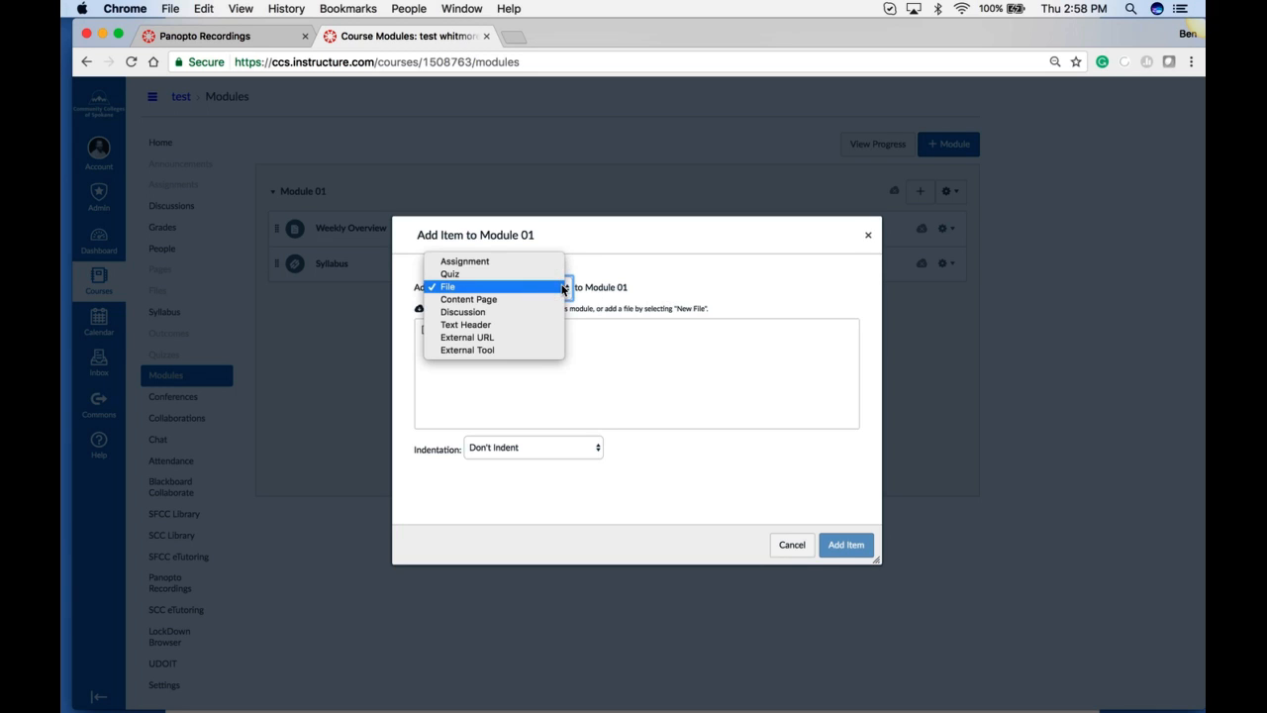
{"action": "left_click", "coordinate": [514, 291]}
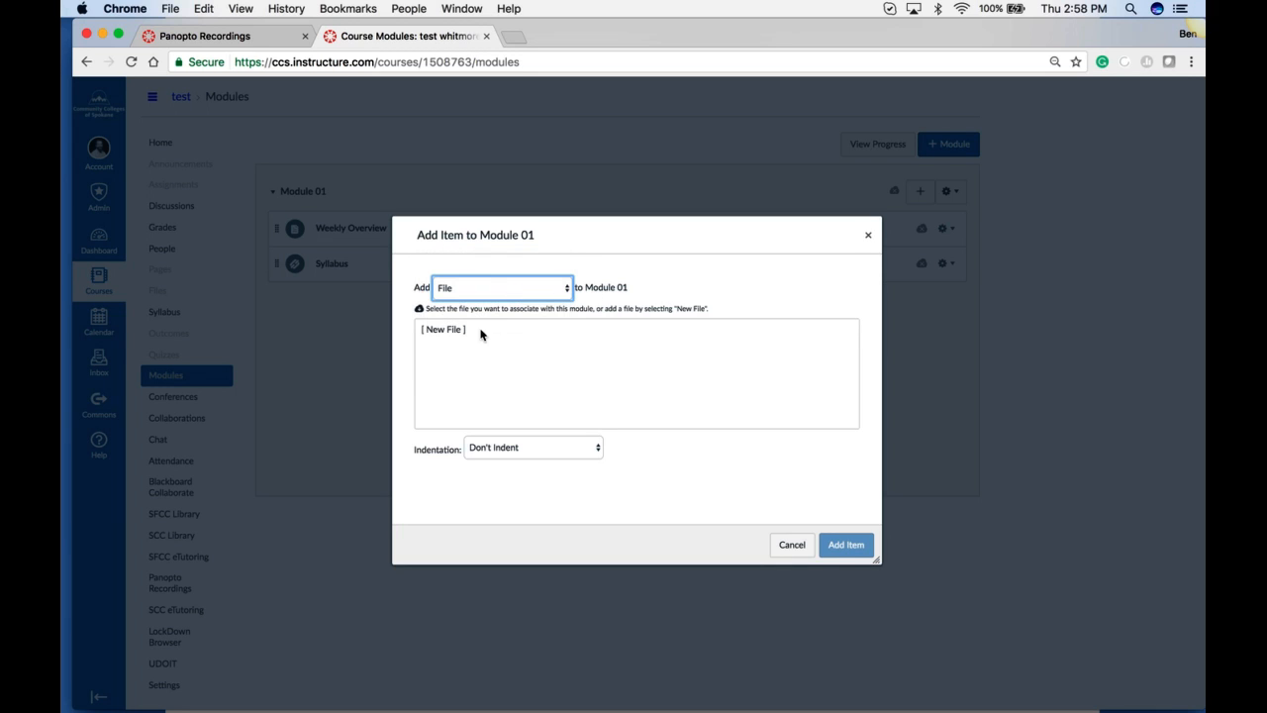
{"action": "left_click", "coordinate": [448, 330]}
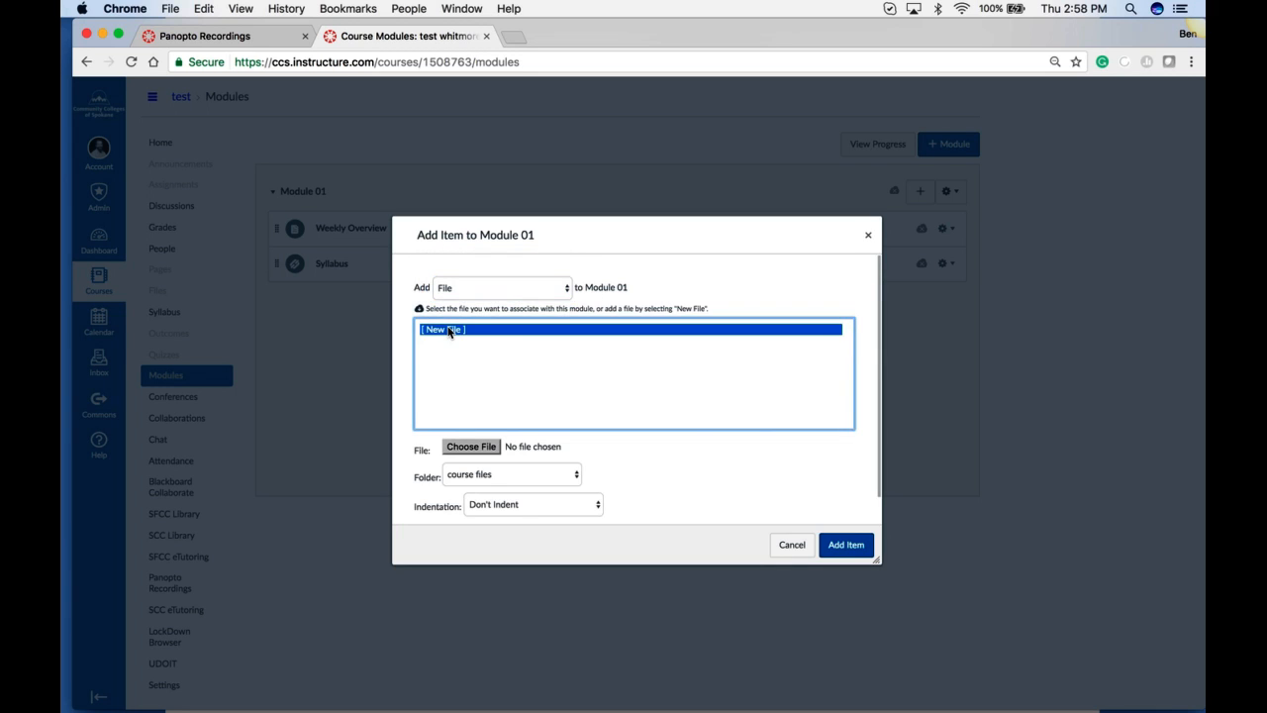
{"action": "left_click", "coordinate": [488, 448]}
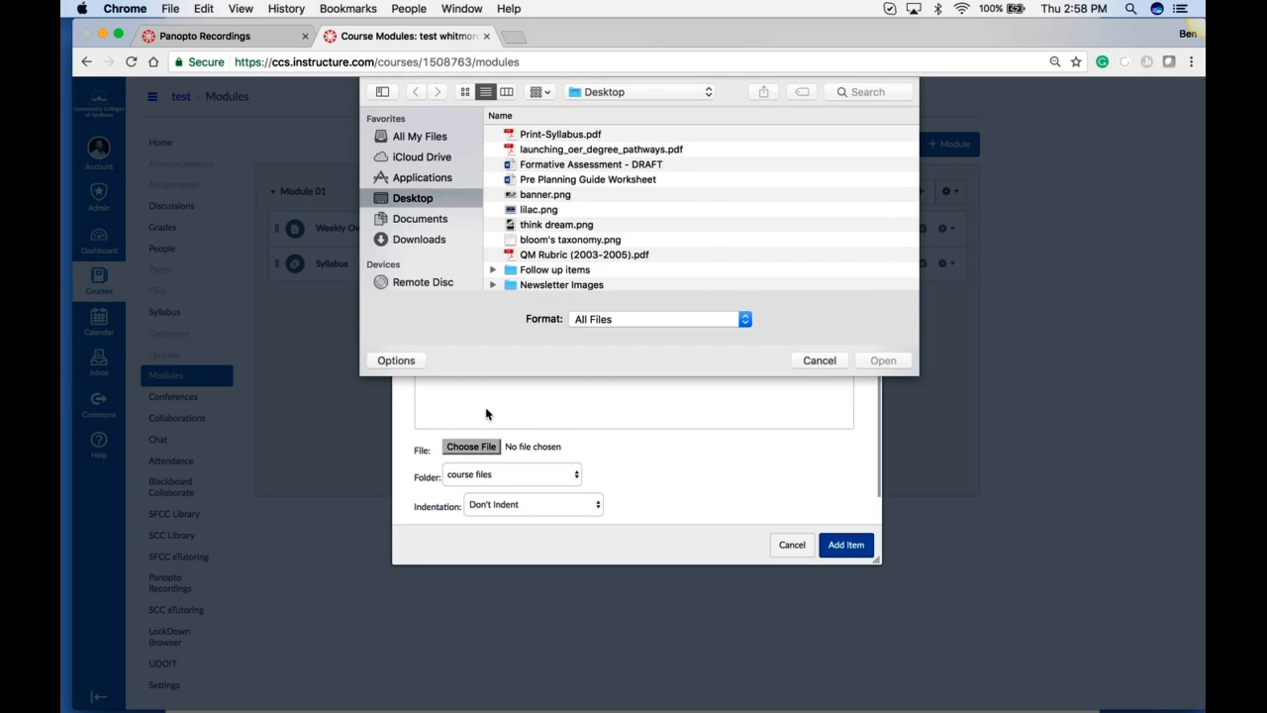
{"action": "left_click", "coordinate": [559, 136]}
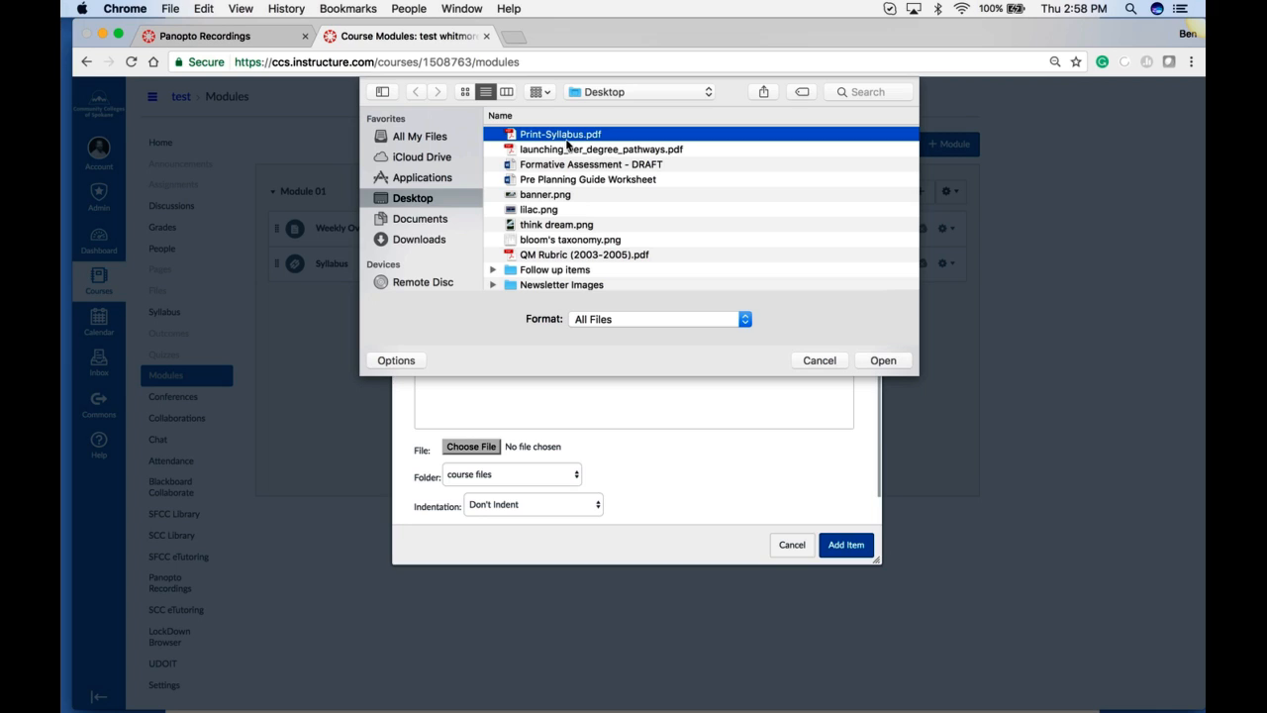
{"action": "left_click", "coordinate": [575, 150]}
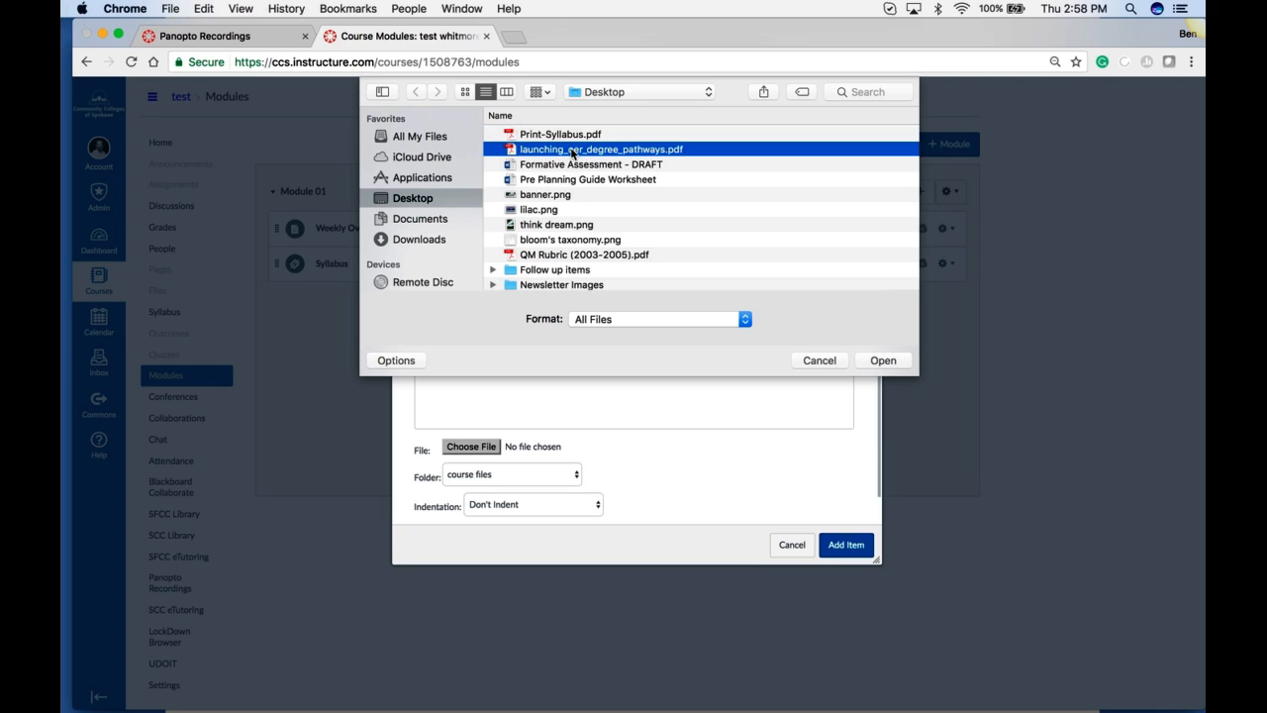
{"action": "left_click", "coordinate": [883, 361]}
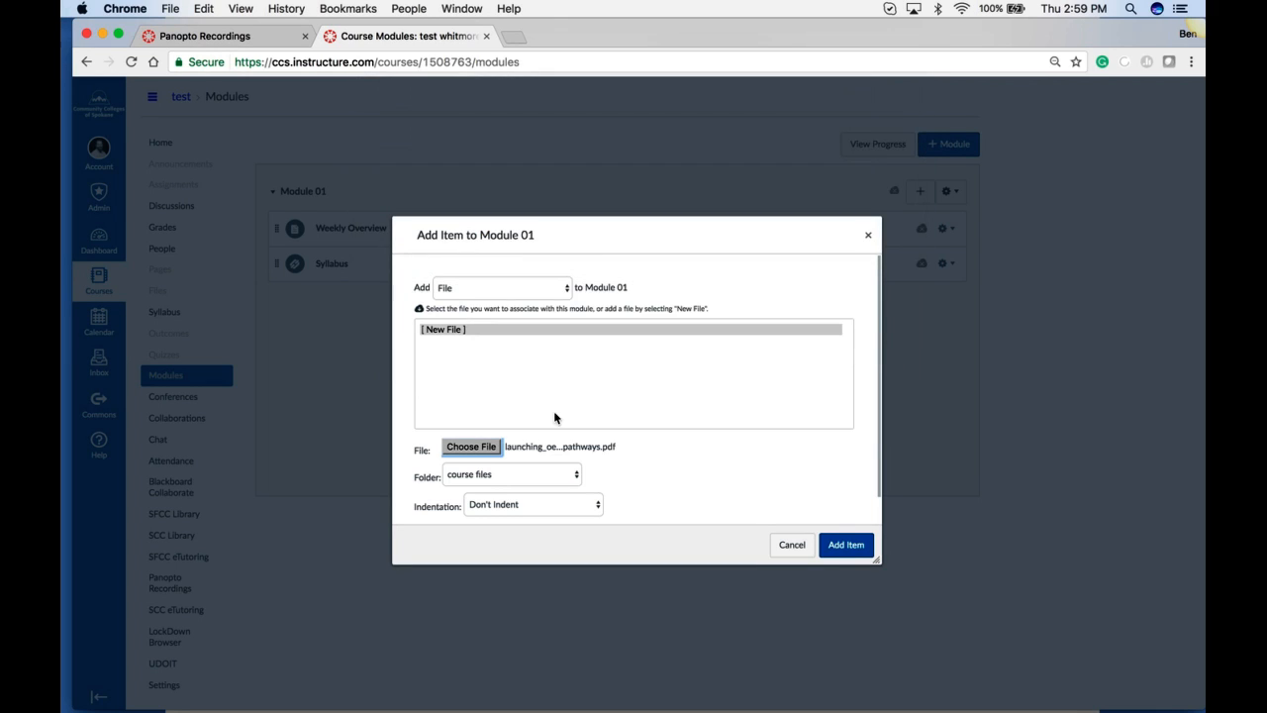
{"action": "left_click", "coordinate": [839, 551]}
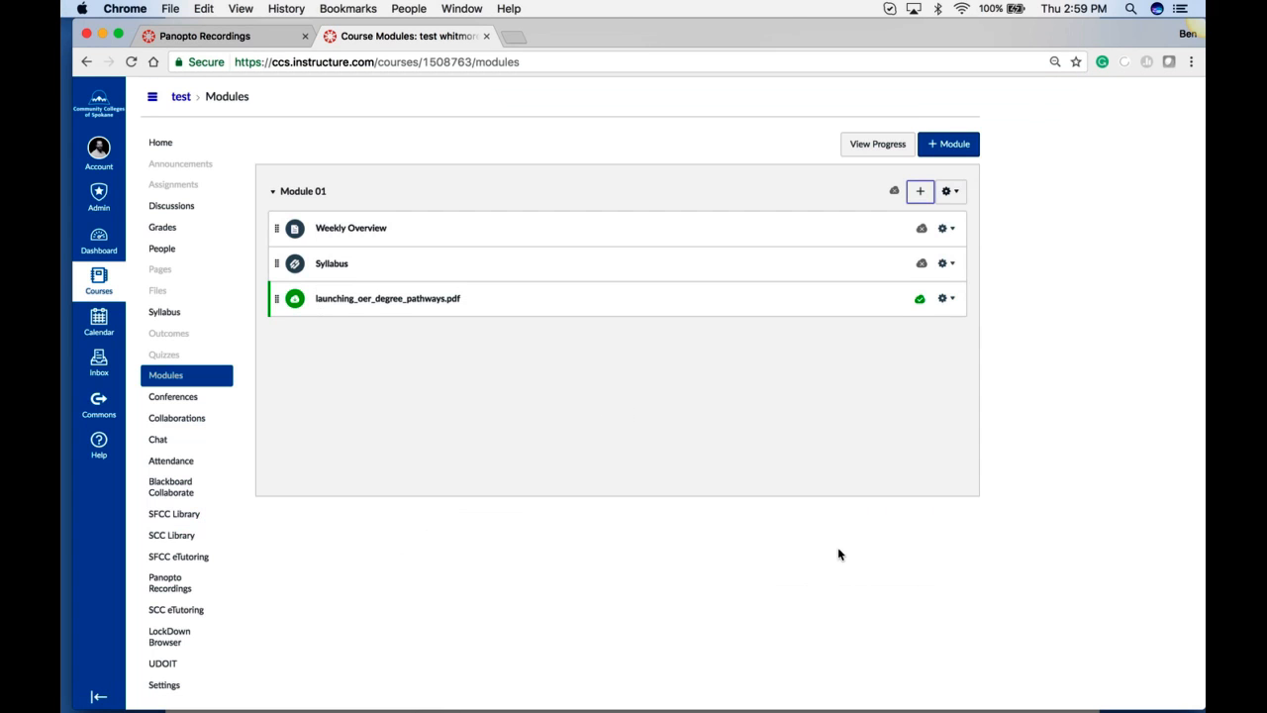
- Open the launching_oer_degree_pathways.pdf item, look through its first pages, and return to the module list
{"action": "left_click", "coordinate": [415, 299]}
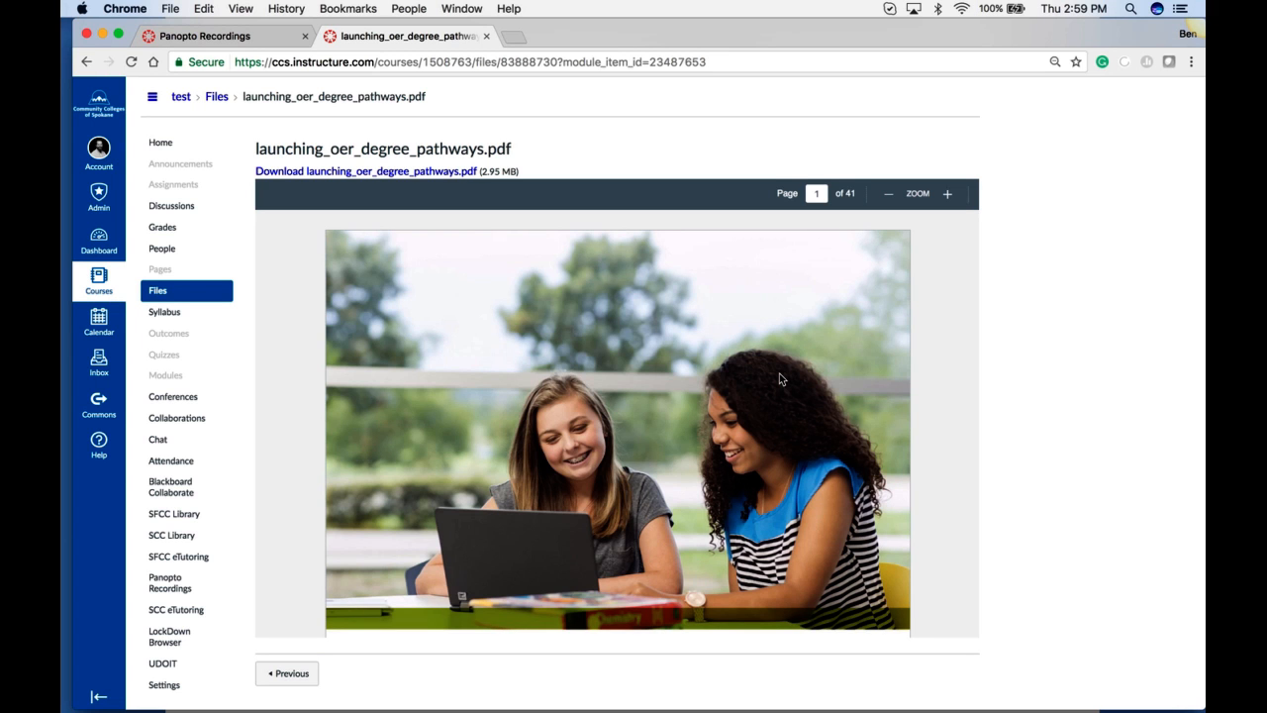
{"action": "scroll", "coordinate": [779, 379], "scroll_direction": "down", "scroll_amount": 10}
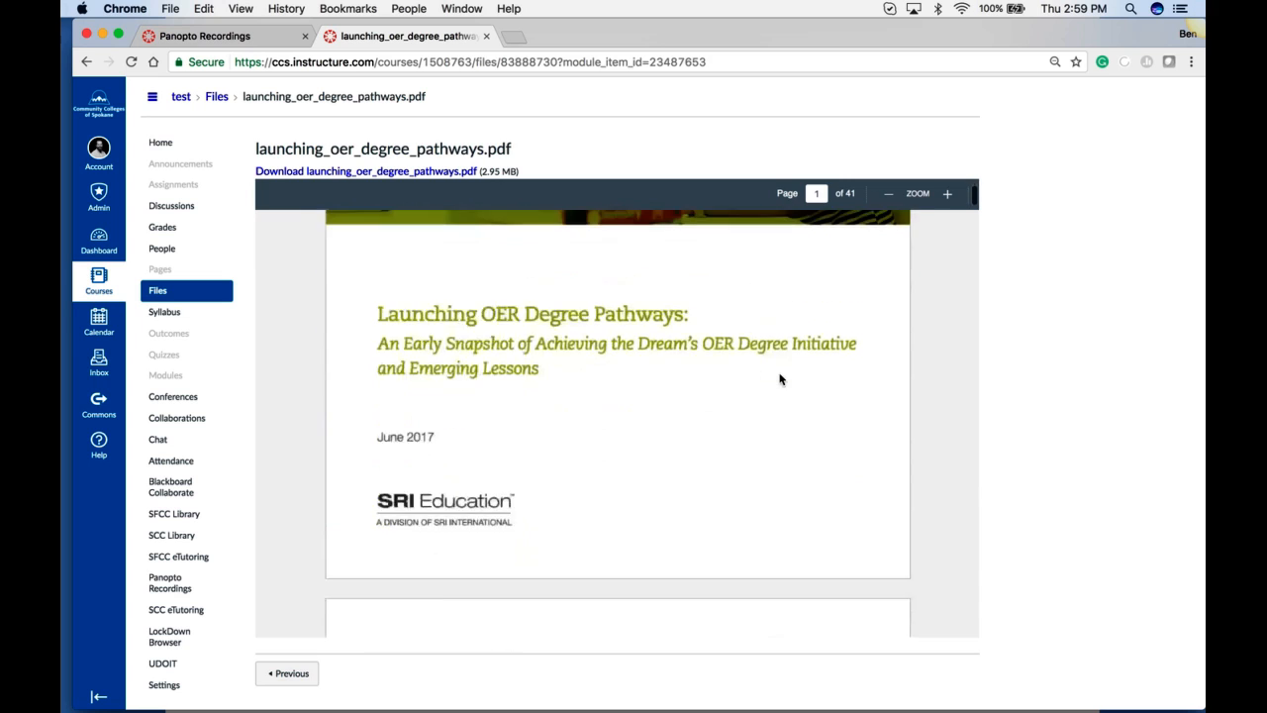
{"action": "scroll", "coordinate": [779, 379], "scroll_direction": "down", "scroll_amount": 10}
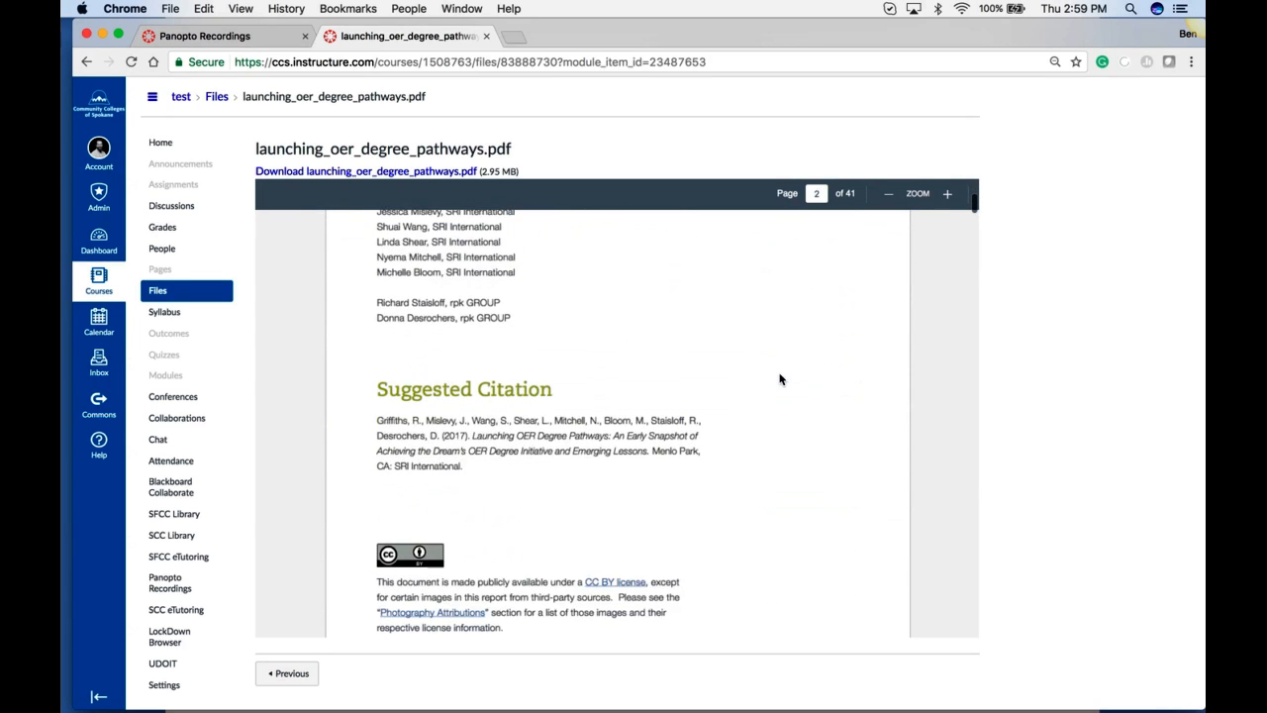
{"action": "scroll", "coordinate": [779, 379], "scroll_direction": "down", "scroll_amount": 3}
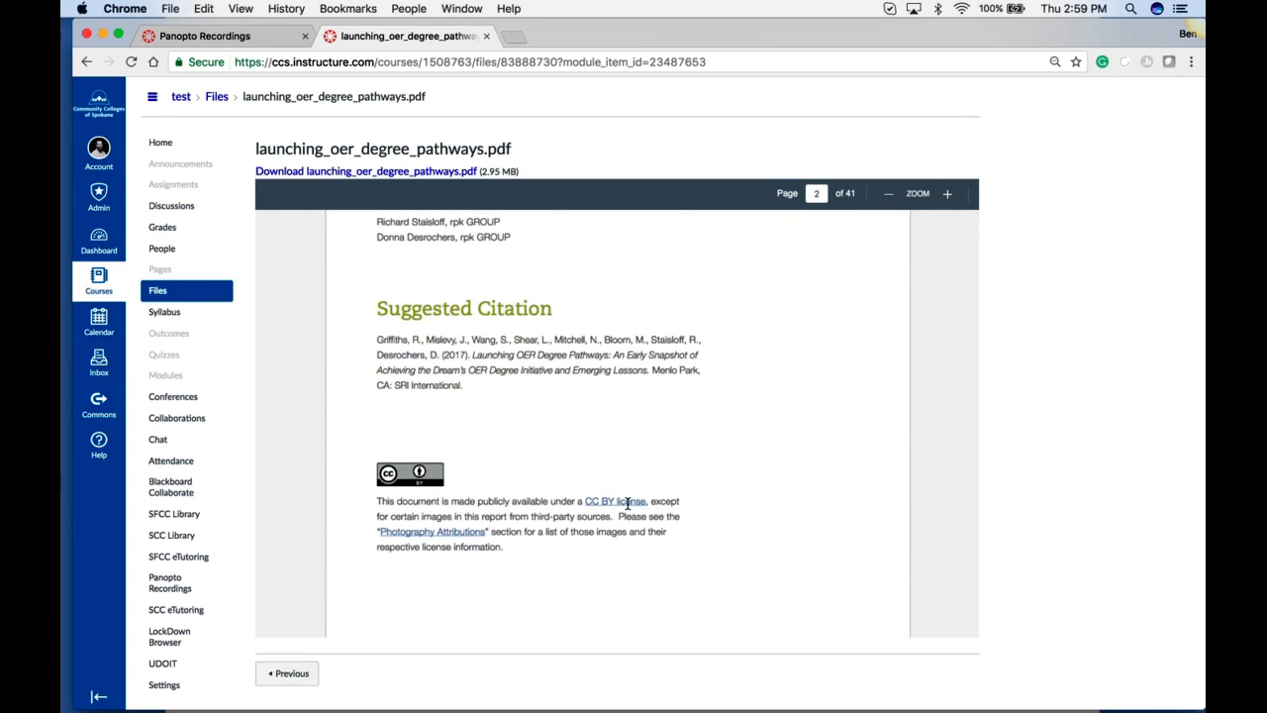
{"action": "scroll", "coordinate": [627, 503], "scroll_direction": "down", "scroll_amount": 5}
{"action": "scroll", "coordinate": [626, 504], "scroll_direction": "down", "scroll_amount": 10}
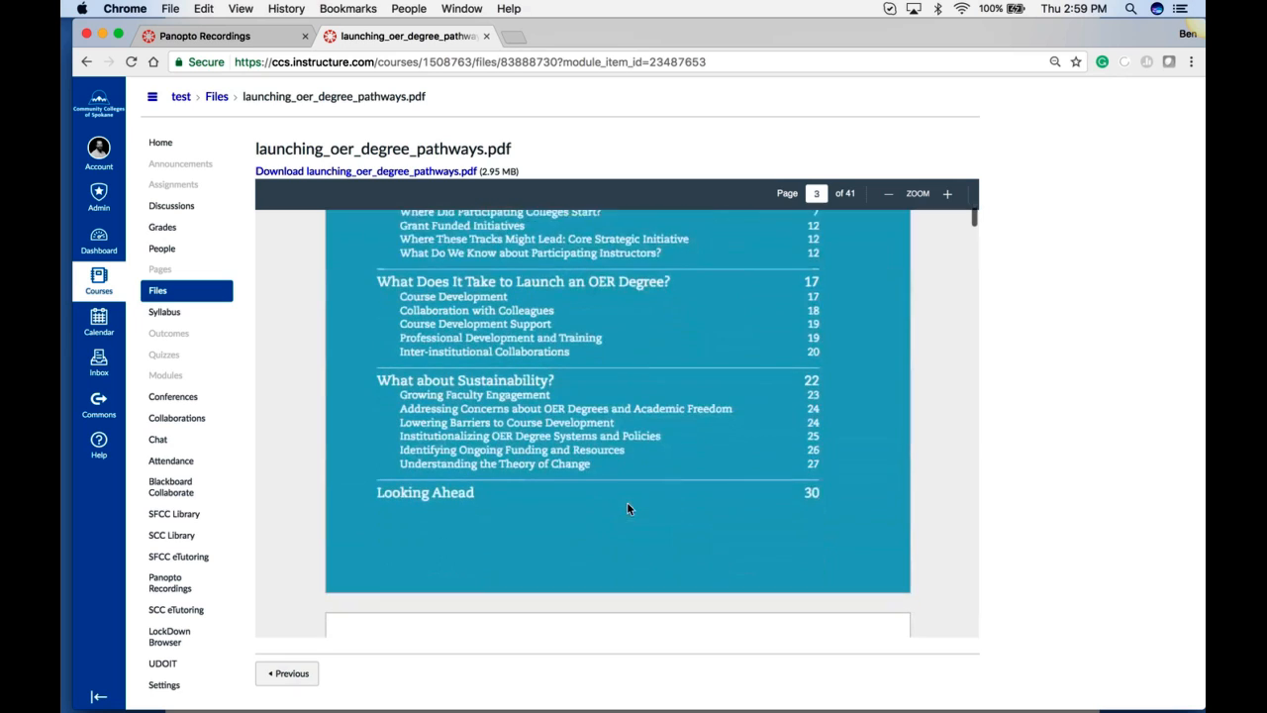
{"action": "scroll", "coordinate": [966, 584], "scroll_direction": "down", "scroll_amount": 10}
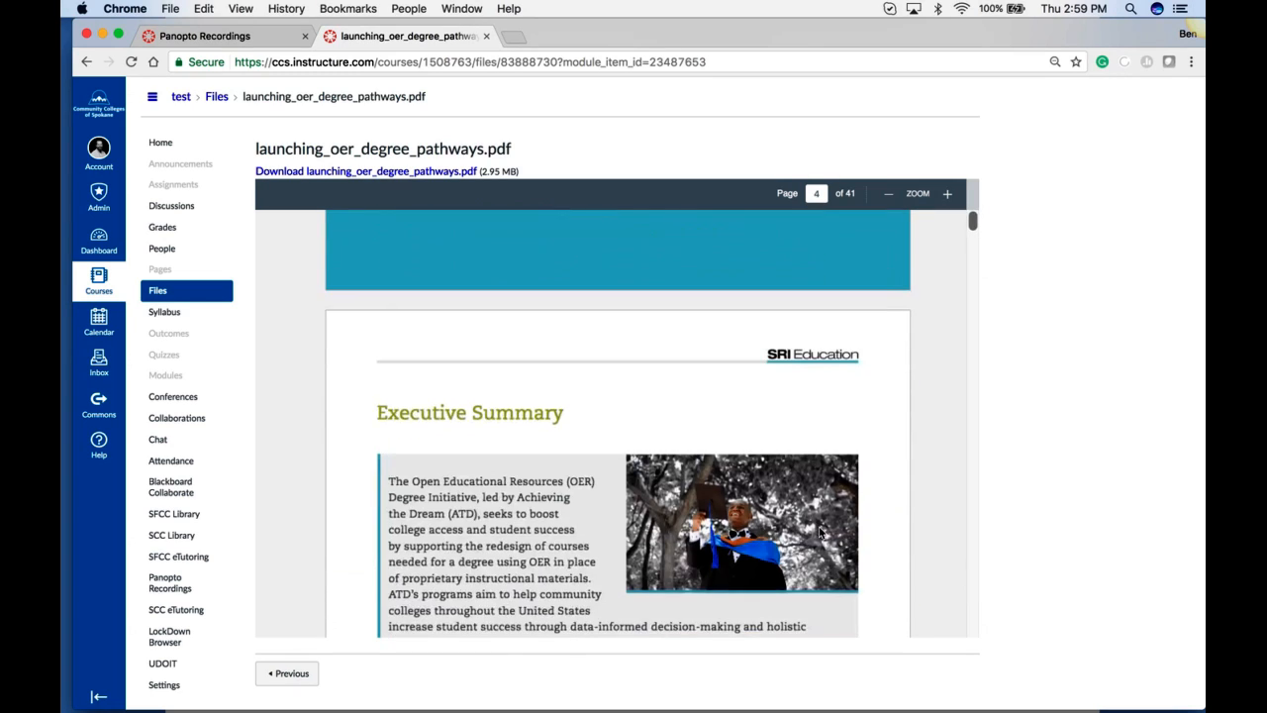
{"action": "scroll", "coordinate": [793, 544], "scroll_direction": "down", "scroll_amount": 15}
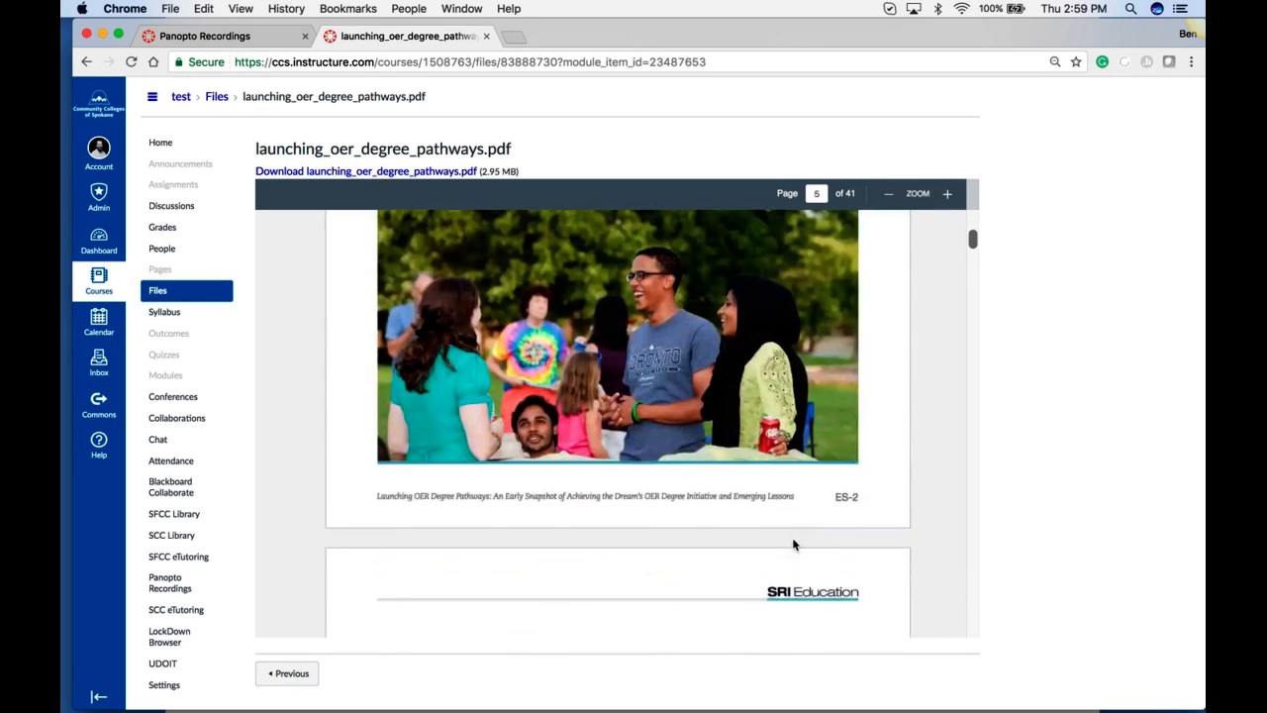
{"action": "scroll", "coordinate": [793, 544], "scroll_direction": "down", "scroll_amount": 10}
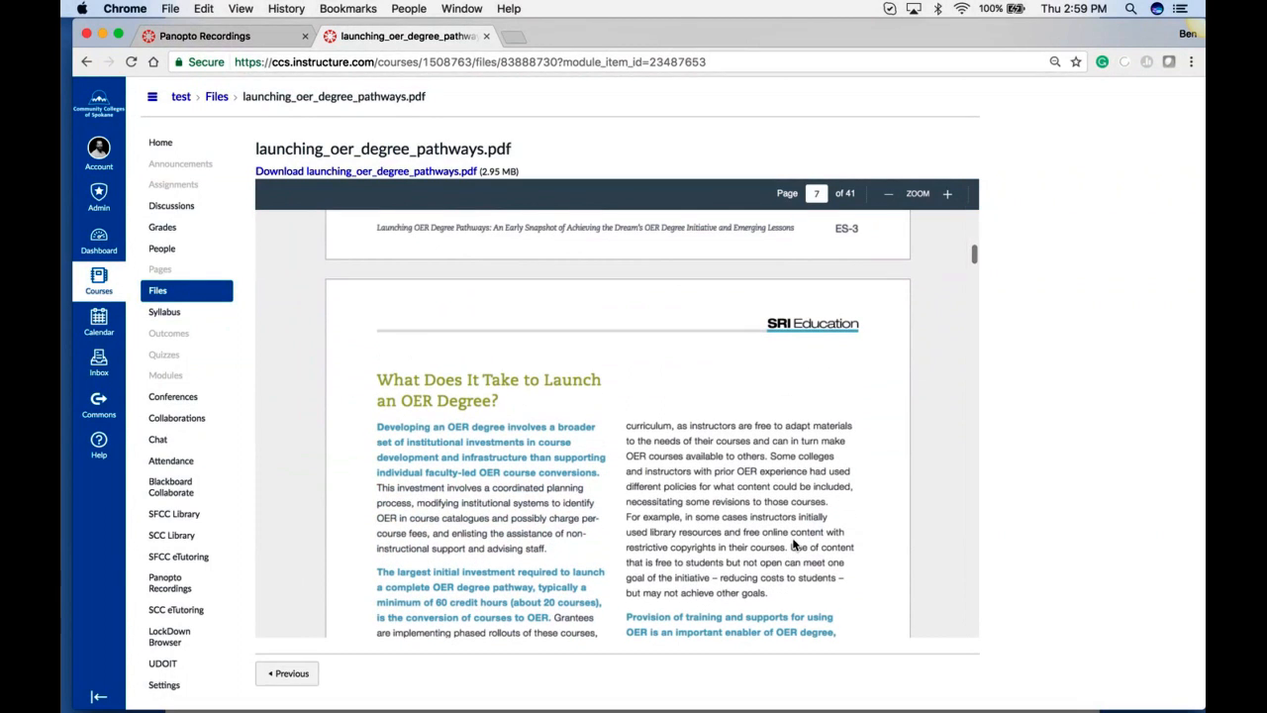
{"action": "left_click", "coordinate": [88, 63]}
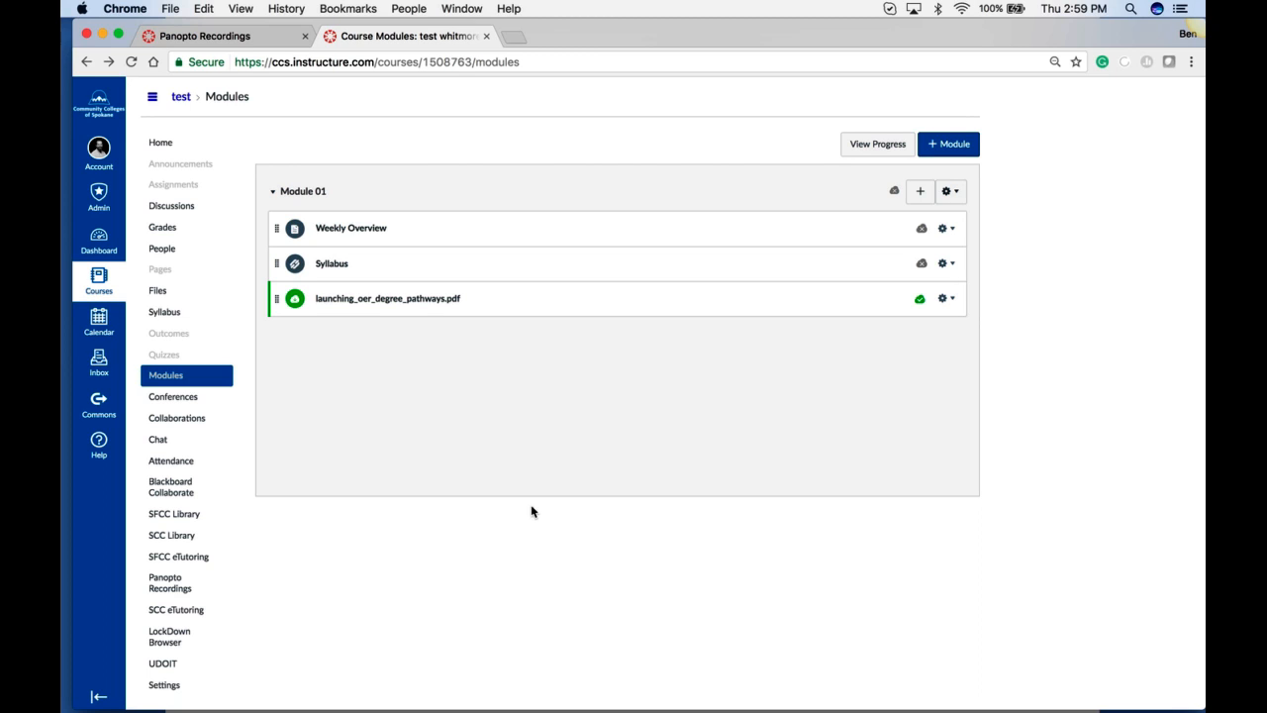
- Add a new assignment named "Syllabus Drobbox" to Module 01 without indentation
{"action": "left_click", "coordinate": [919, 192]}
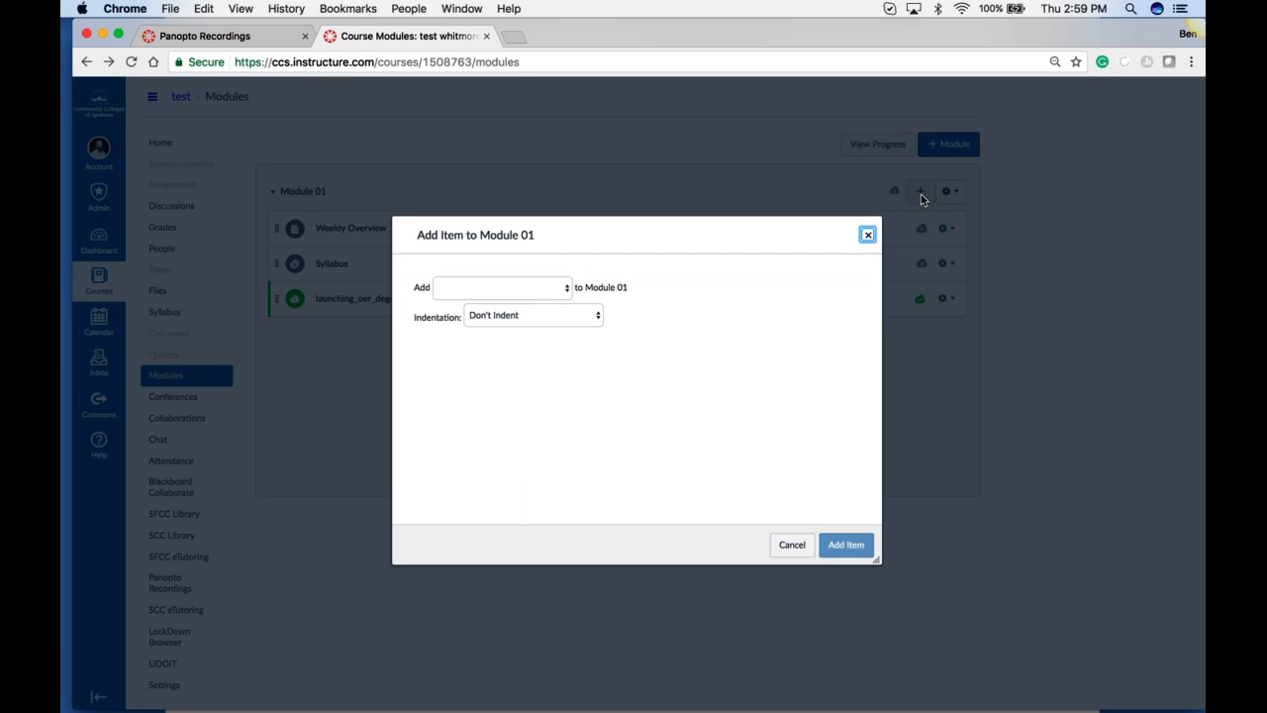
{"action": "left_click", "coordinate": [566, 293]}
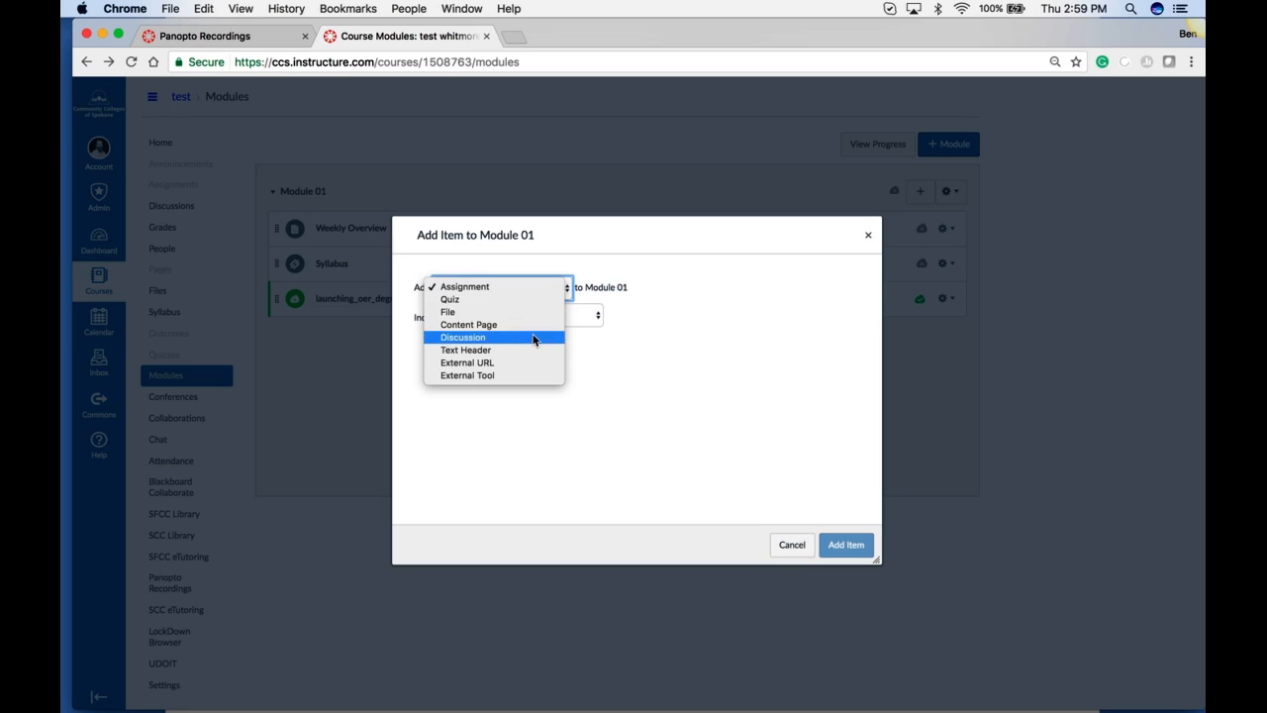
{"action": "left_click", "coordinate": [494, 287]}
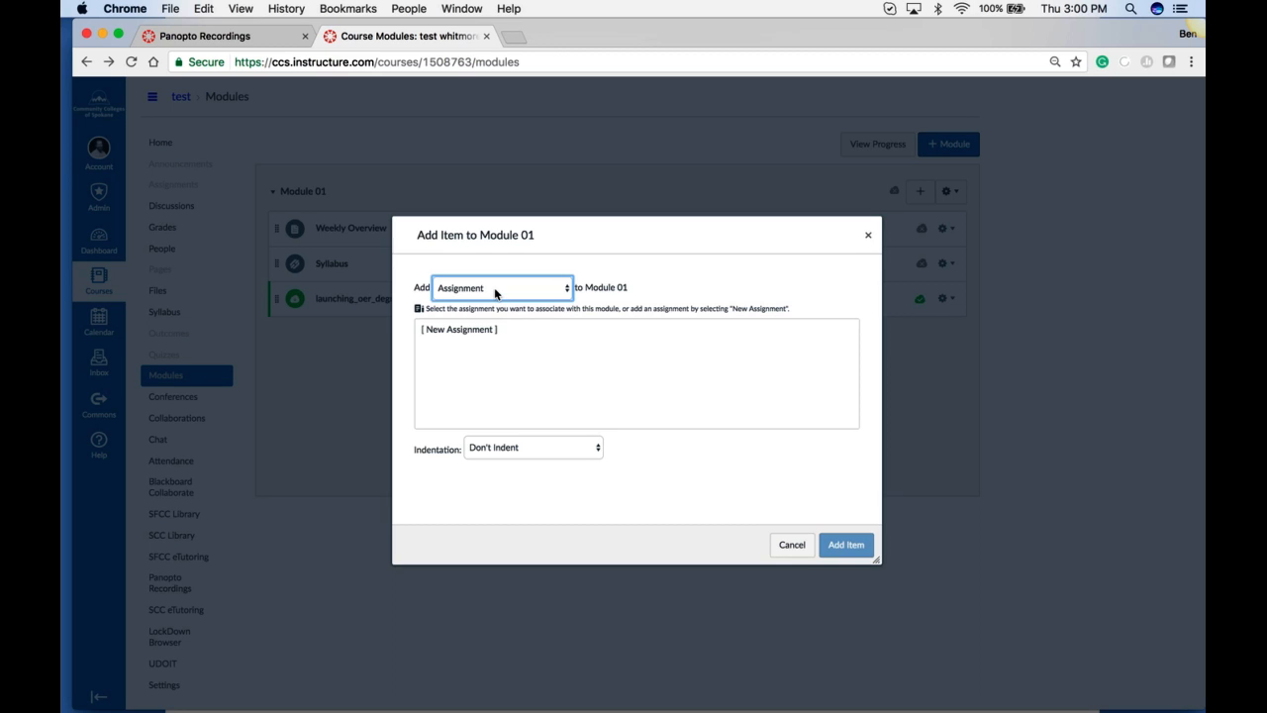
{"action": "left_click", "coordinate": [495, 329]}
{"action": "left_click", "coordinate": [511, 447]}
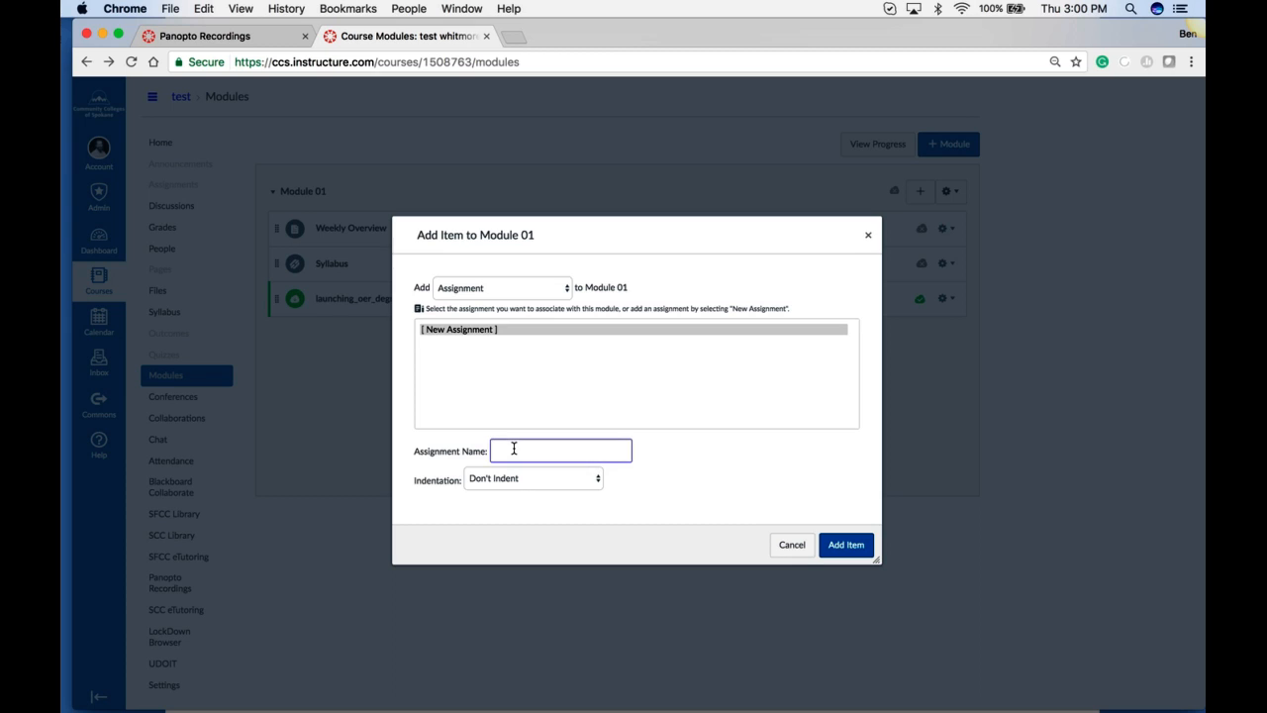
{"action": "type", "text": "yllabus Drobbox"}
{"action": "left_click", "coordinate": [847, 545]}
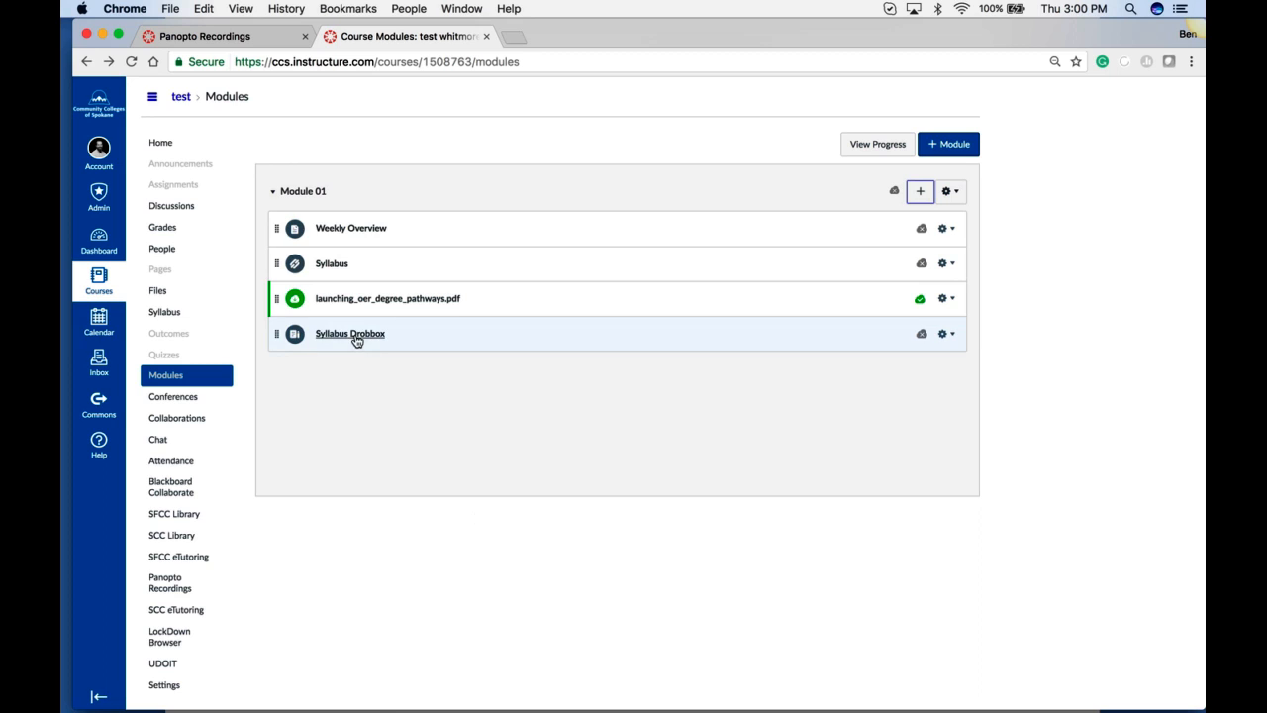
- Open the Syllabus Drobbox assignment and look at its new rubric form without creating a rubric
{"action": "left_click", "coordinate": [353, 337]}
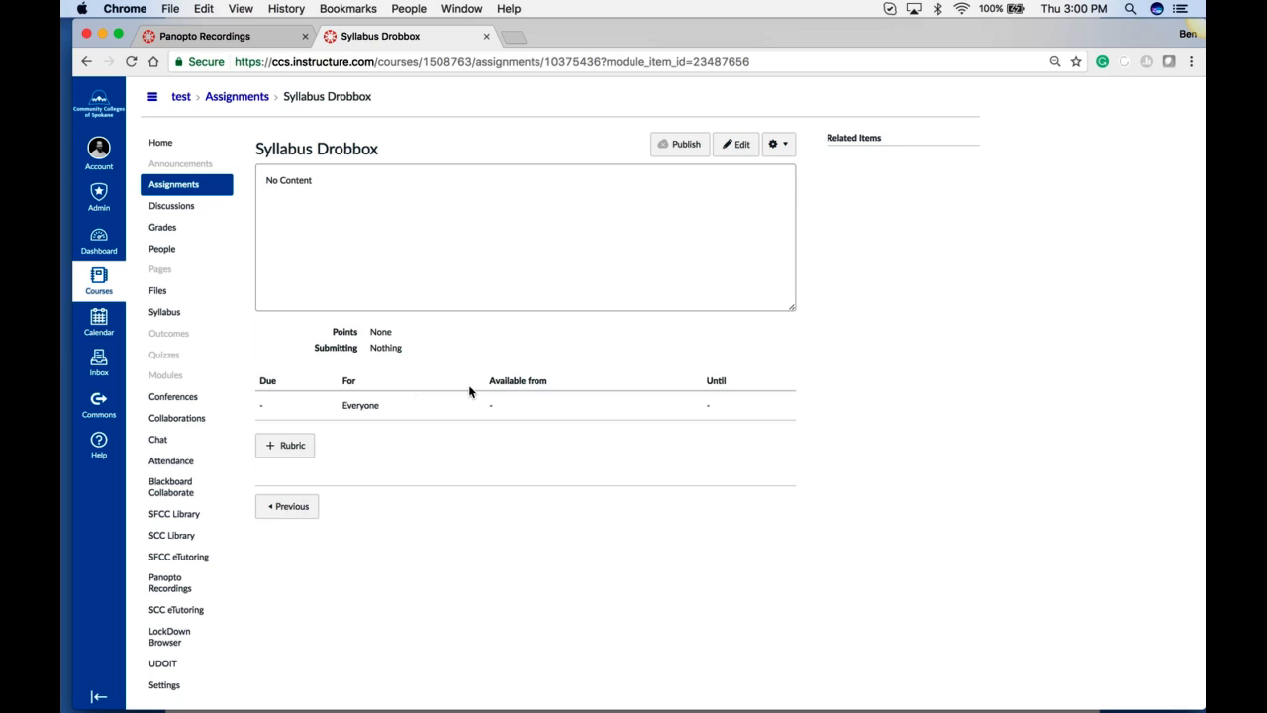
{"action": "left_click", "coordinate": [284, 447]}
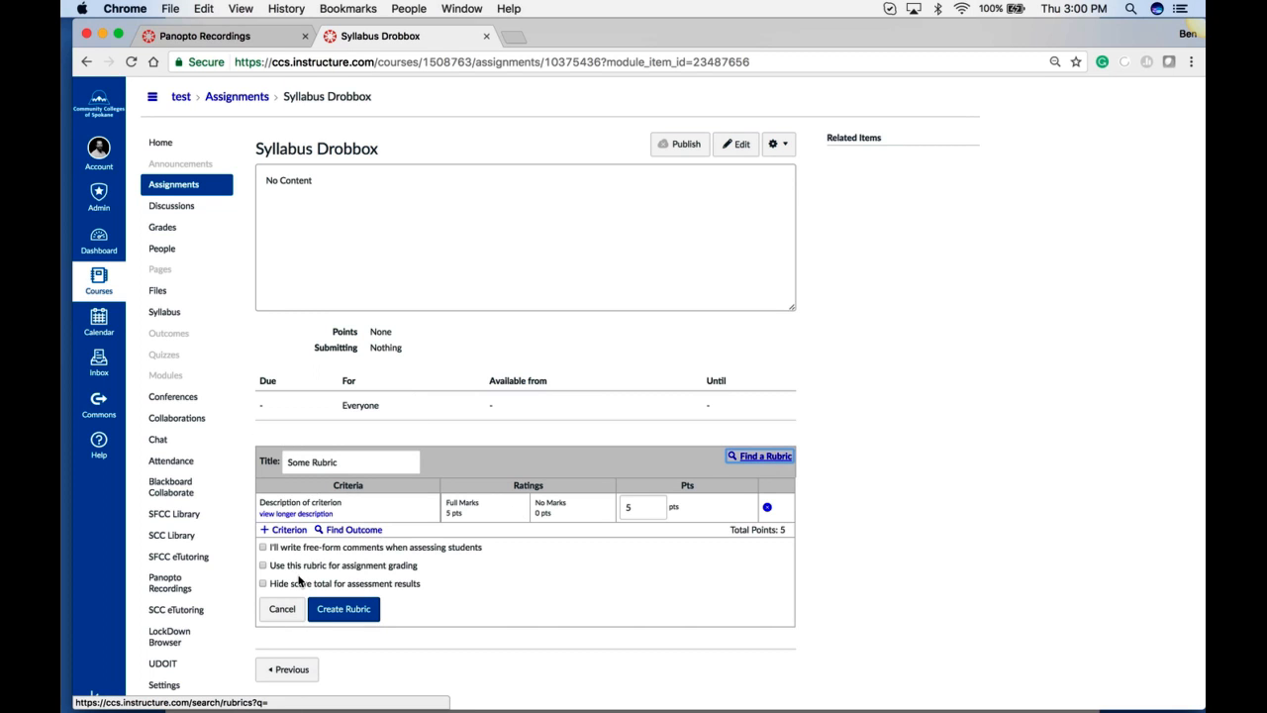
{"action": "left_click", "coordinate": [285, 609]}
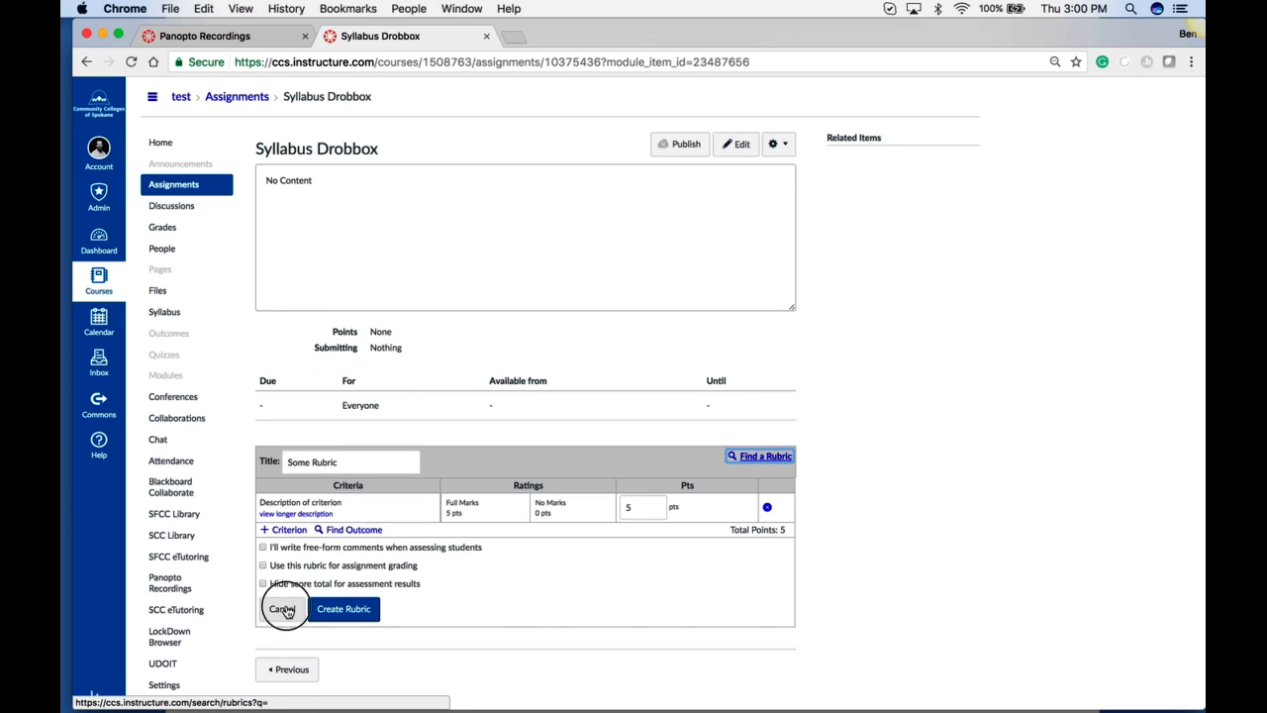
- Edit the Syllabus Drobbox assignment and set its submission type to Online
{"action": "left_click", "coordinate": [739, 148]}
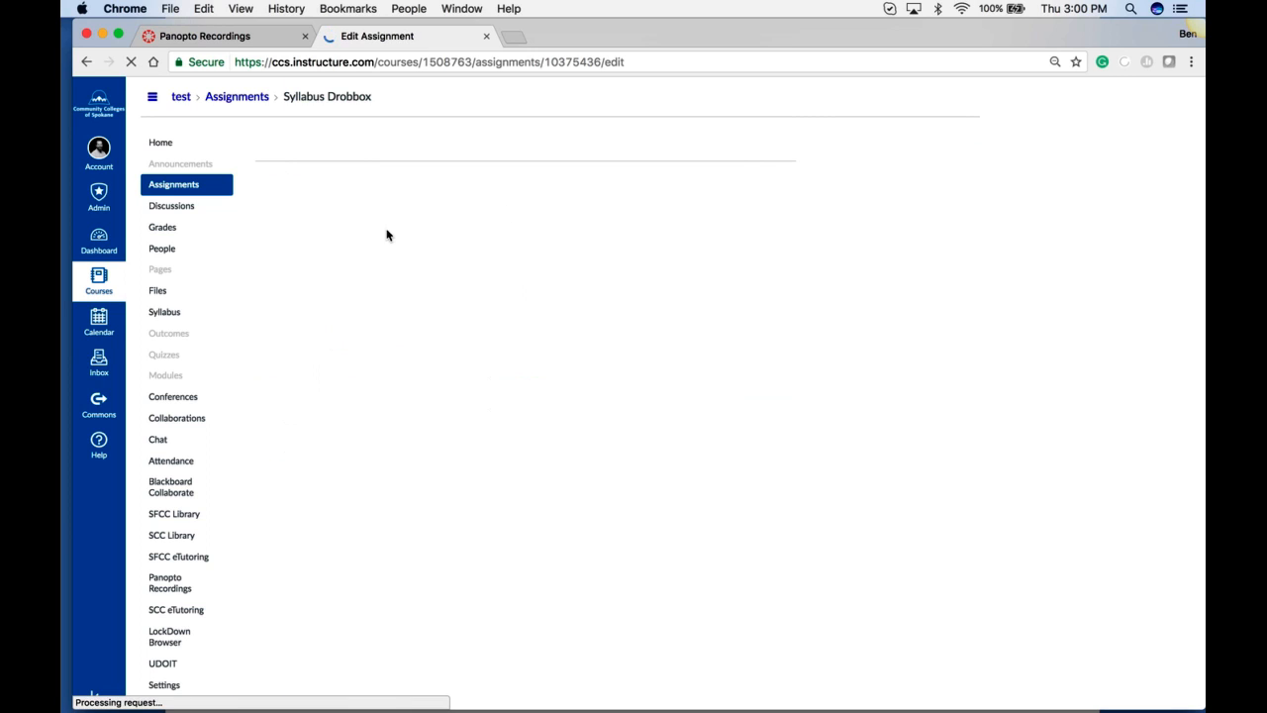
{"action": "left_click", "coordinate": [382, 289]}
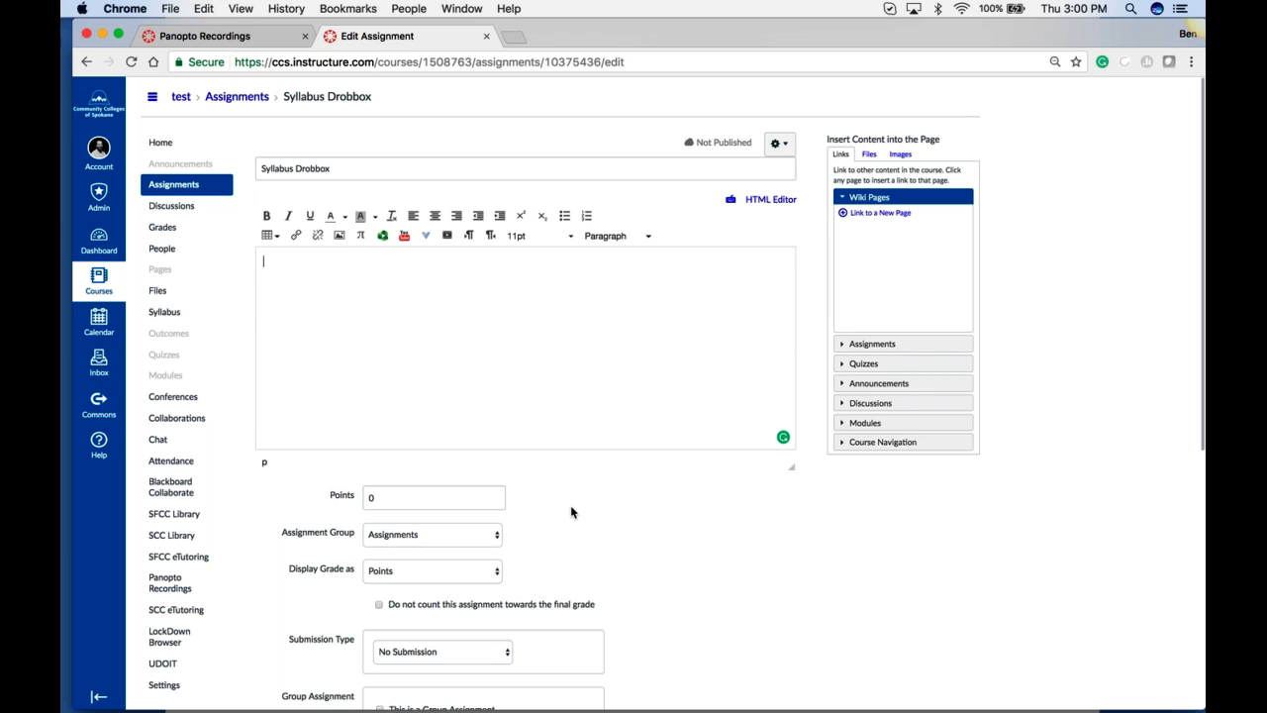
{"action": "scroll", "coordinate": [571, 512], "scroll_direction": "down", "scroll_amount": 3}
{"action": "scroll", "coordinate": [439, 411], "scroll_direction": "up", "scroll_amount": 3}
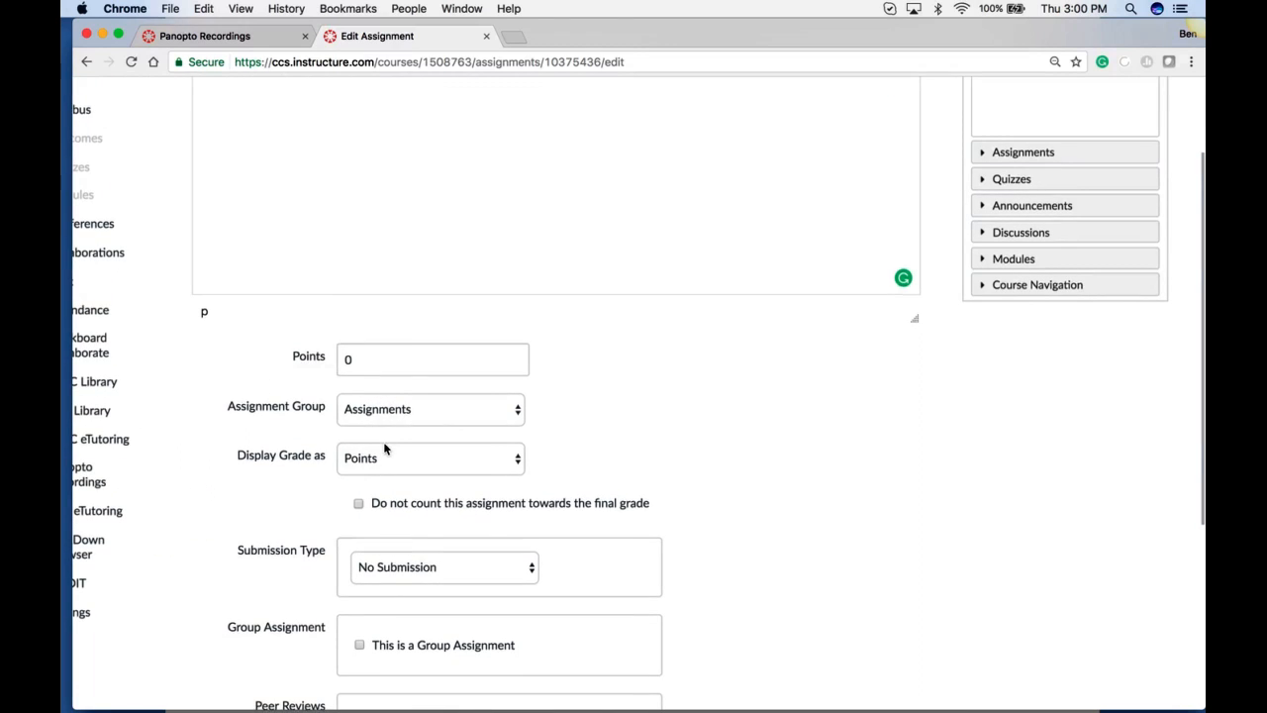
{"action": "scroll", "coordinate": [385, 444], "scroll_direction": "down", "scroll_amount": 2}
{"action": "scroll", "coordinate": [380, 389], "scroll_direction": "down", "scroll_amount": 3}
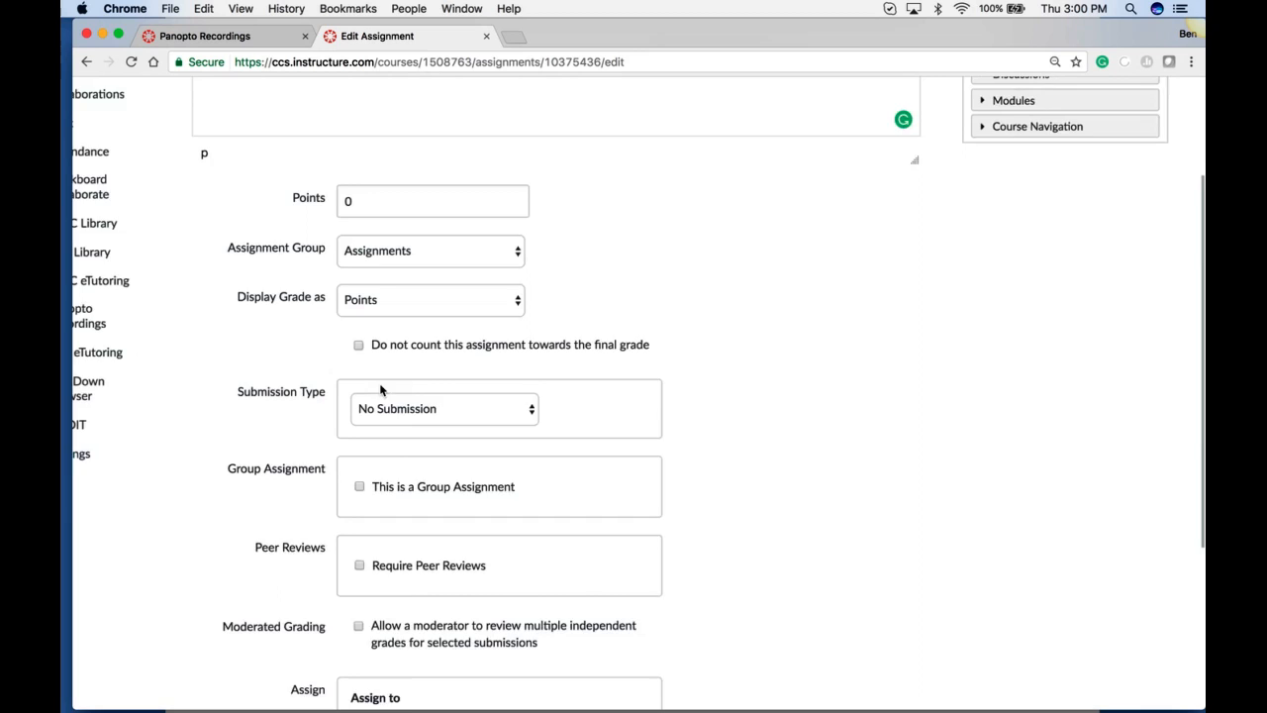
{"action": "left_click", "coordinate": [430, 396]}
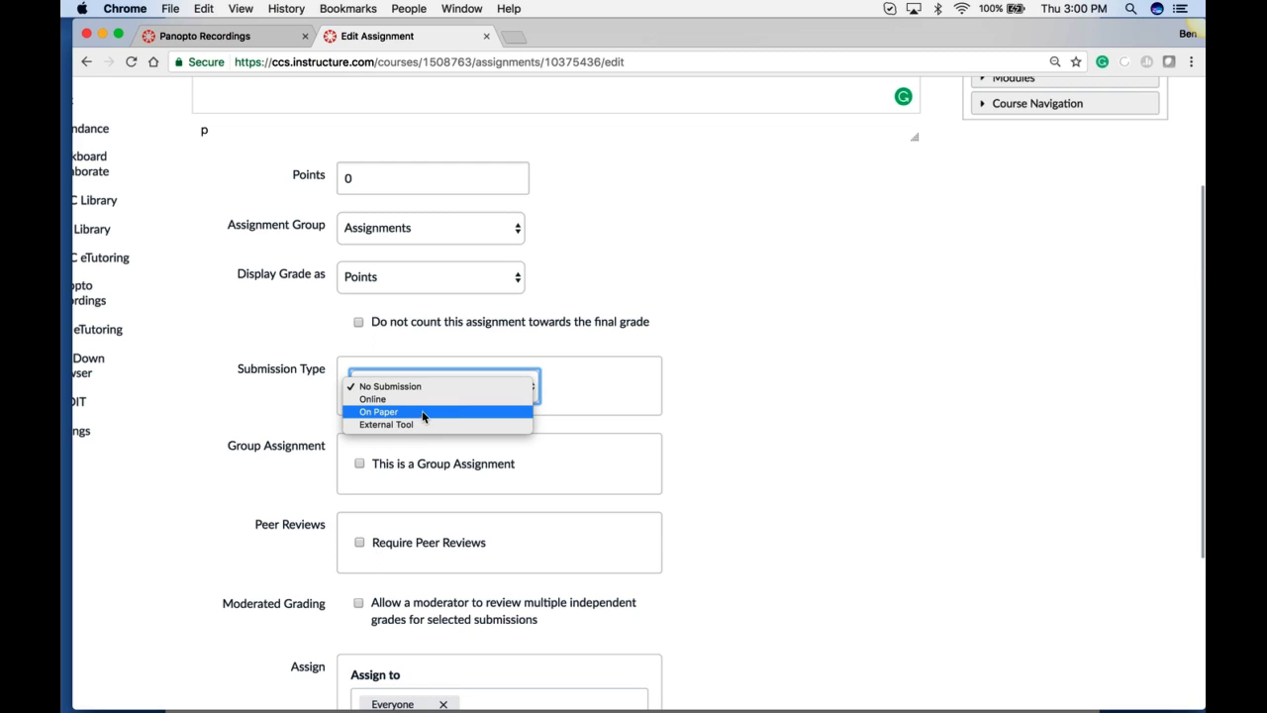
{"action": "left_click", "coordinate": [412, 399]}
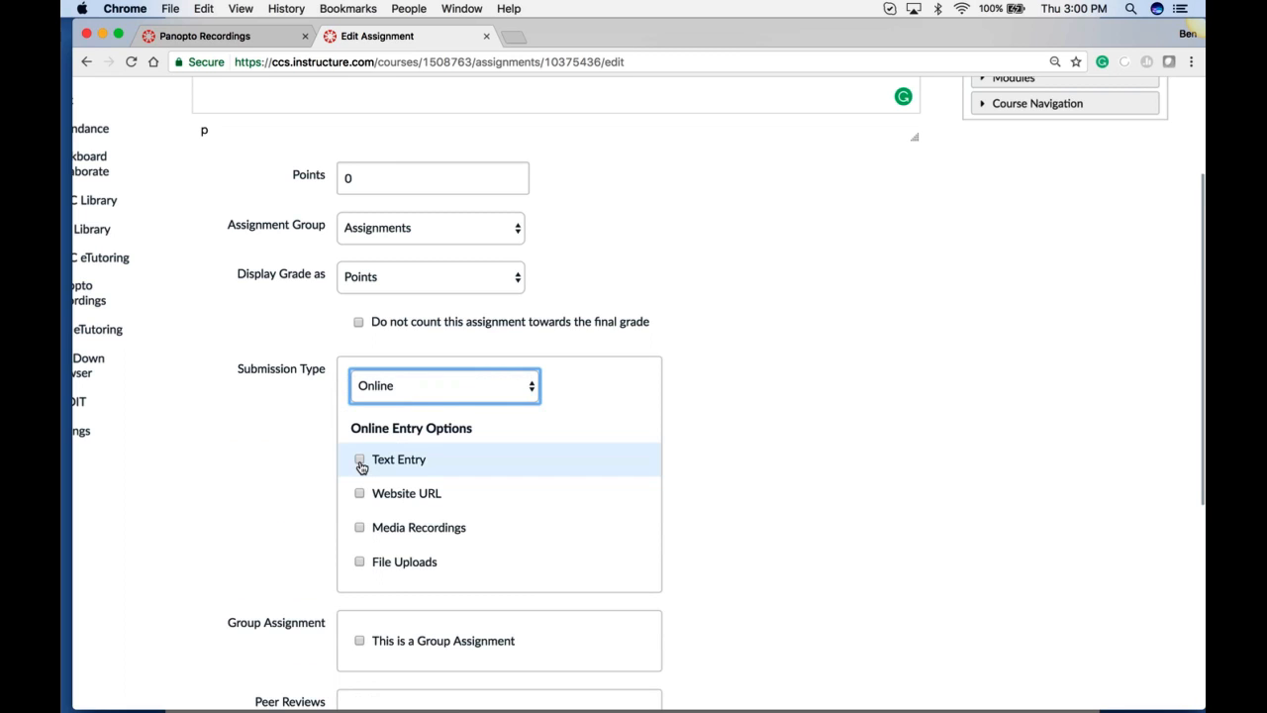
- Allow text entry, website URL, media recording and file upload submissions for the Syllabus Drobbox assignment and save it without publishing
{"action": "left_click", "coordinate": [360, 460]}
{"action": "left_click", "coordinate": [360, 493]}
{"action": "left_click", "coordinate": [359, 526]}
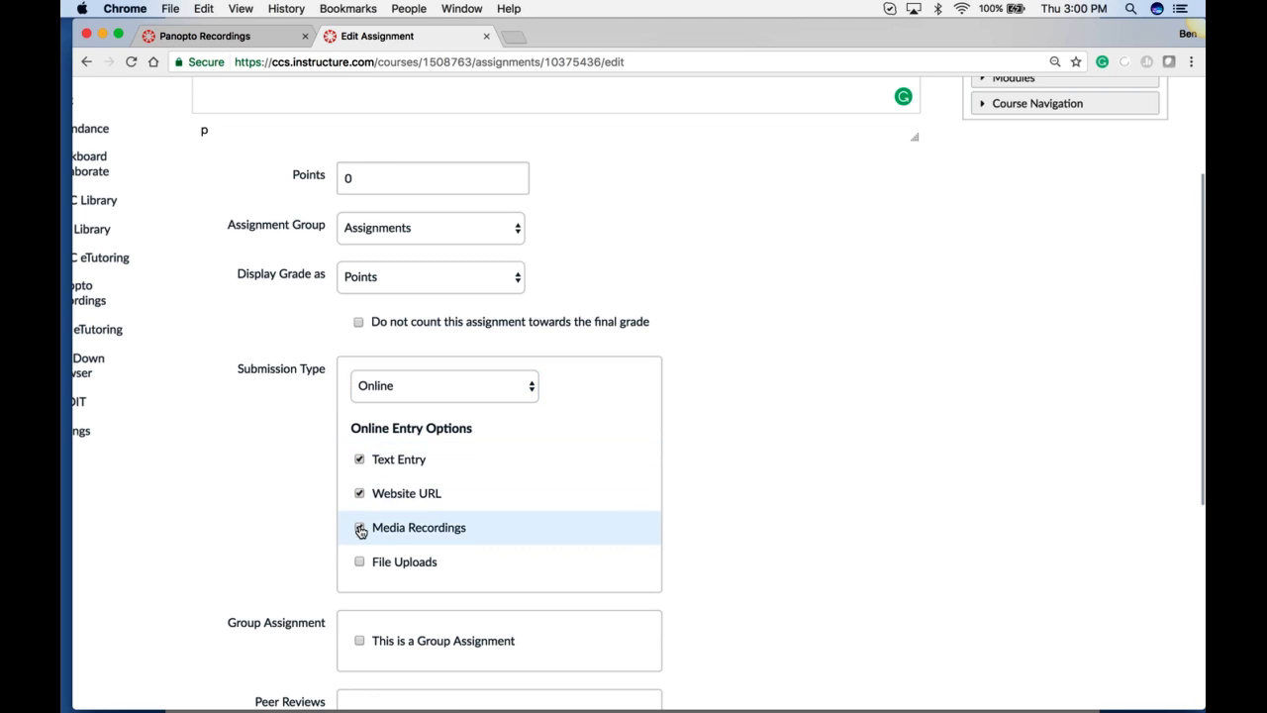
{"action": "left_click", "coordinate": [359, 561]}
{"action": "scroll", "coordinate": [590, 580], "scroll_direction": "down", "scroll_amount": 5}
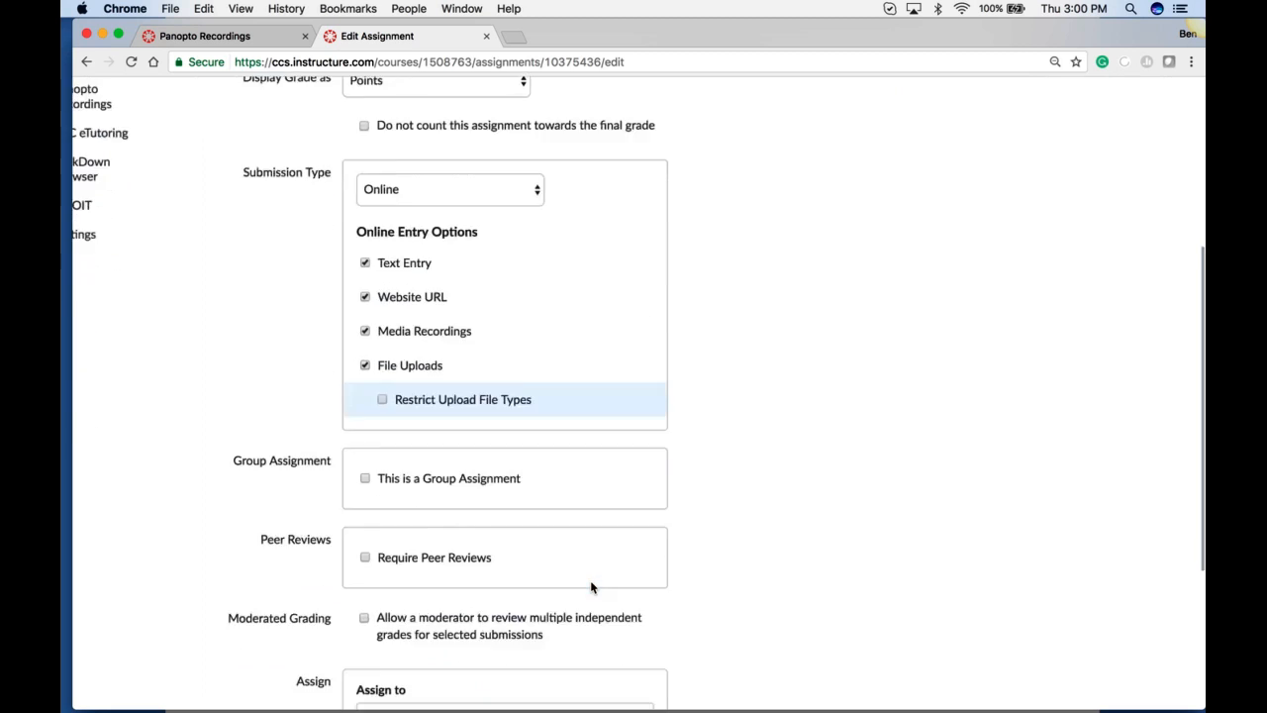
{"action": "scroll", "coordinate": [768, 522], "scroll_direction": "down", "scroll_amount": 3}
{"action": "scroll", "coordinate": [768, 522], "scroll_direction": "down", "scroll_amount": 3}
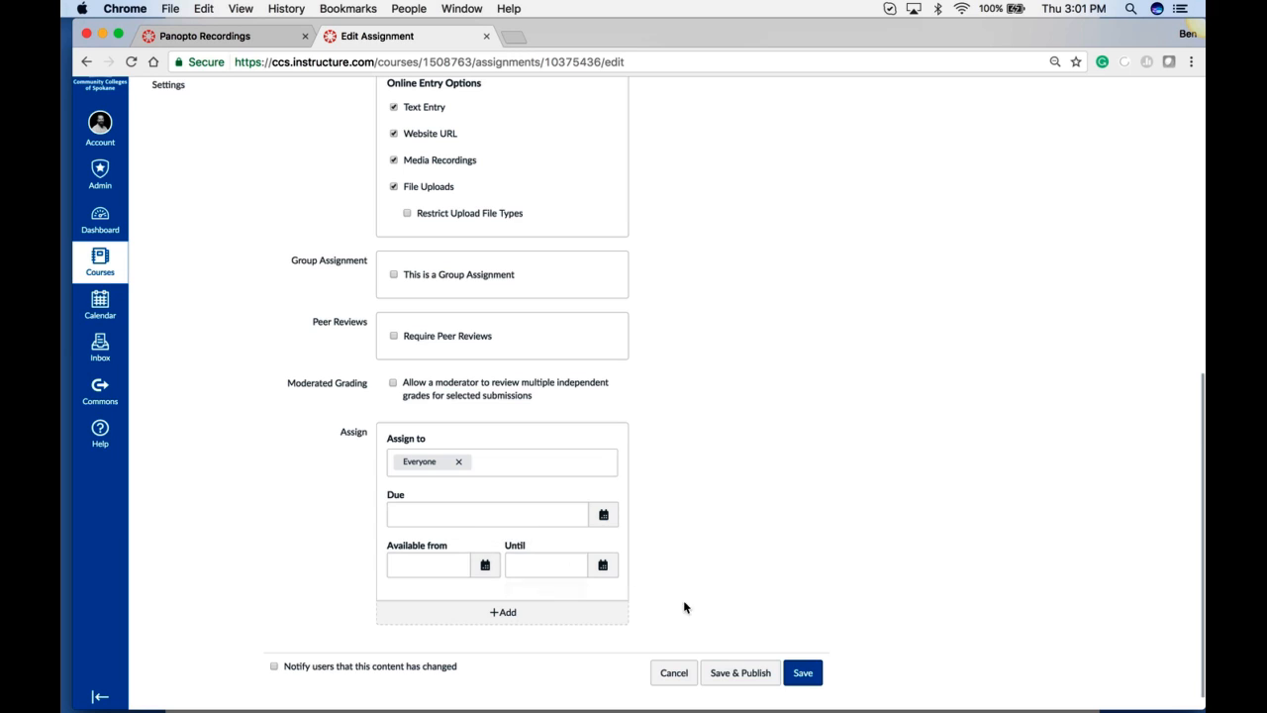
{"action": "left_click", "coordinate": [808, 678]}
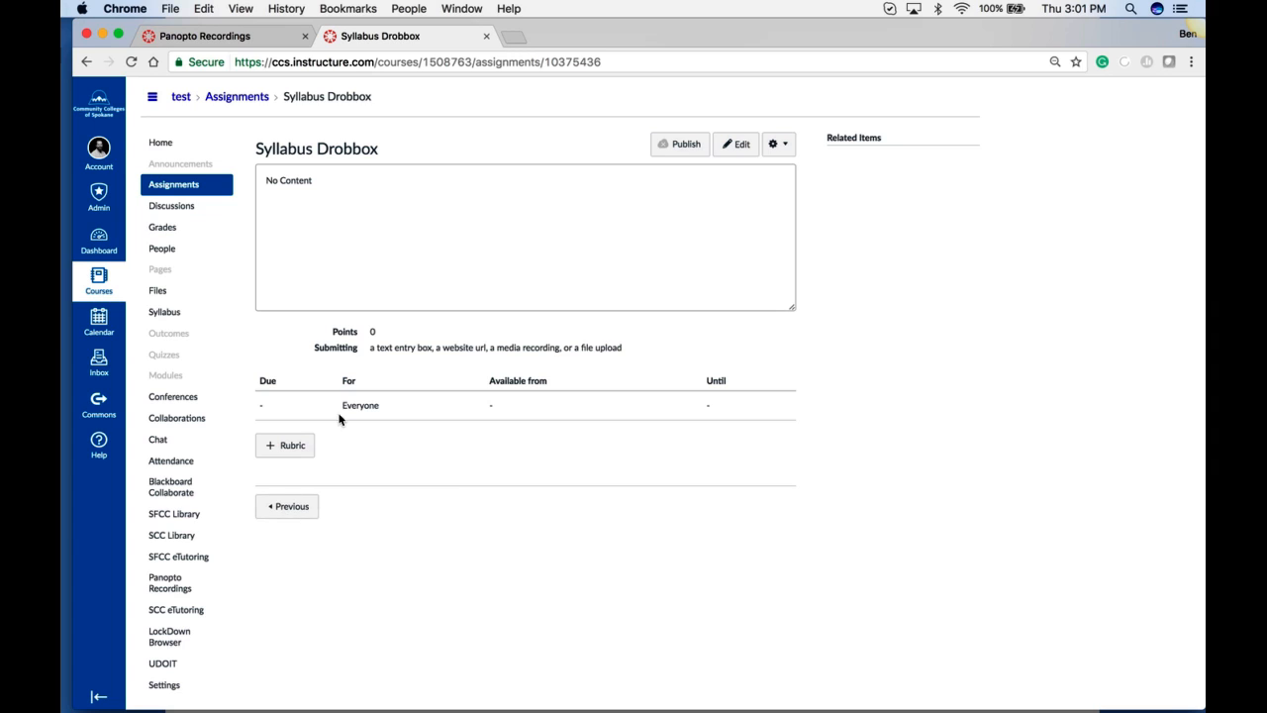
- Add a text header named "Readings" to Module 01 and move it above the Weekly Overview item
{"action": "left_click", "coordinate": [167, 381]}
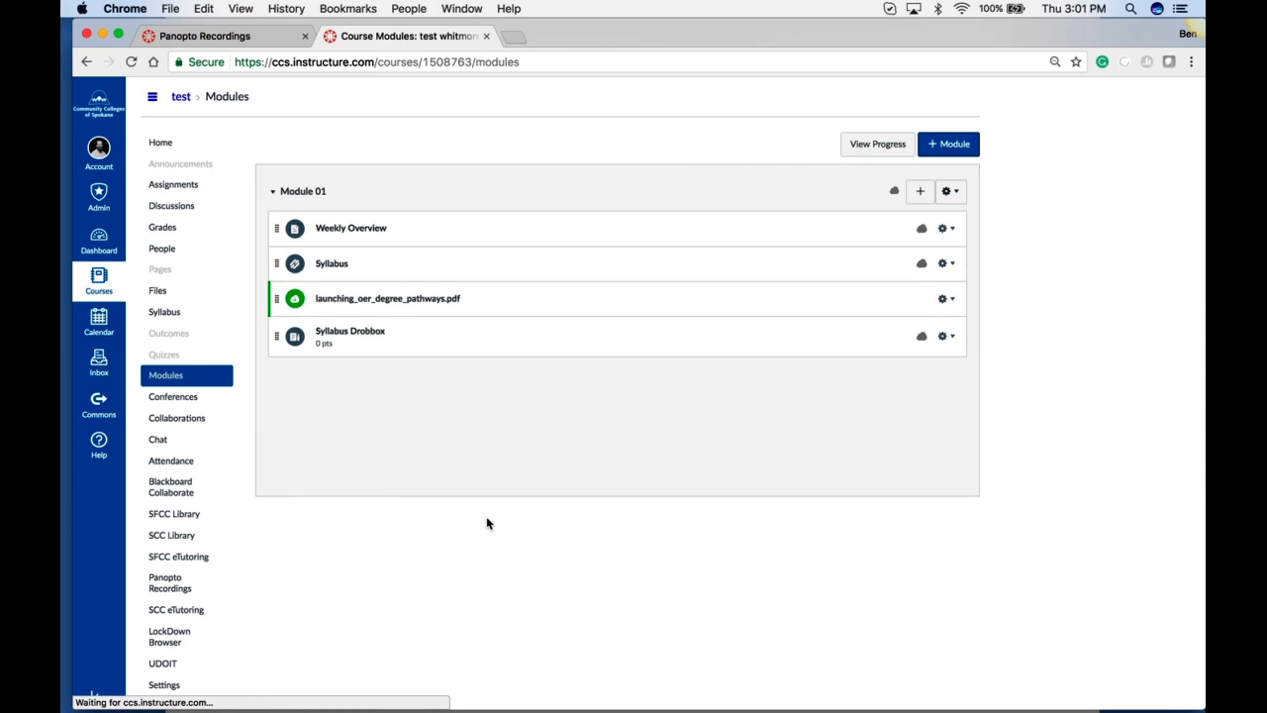
{"action": "left_click", "coordinate": [920, 193]}
{"action": "left_click", "coordinate": [560, 289]}
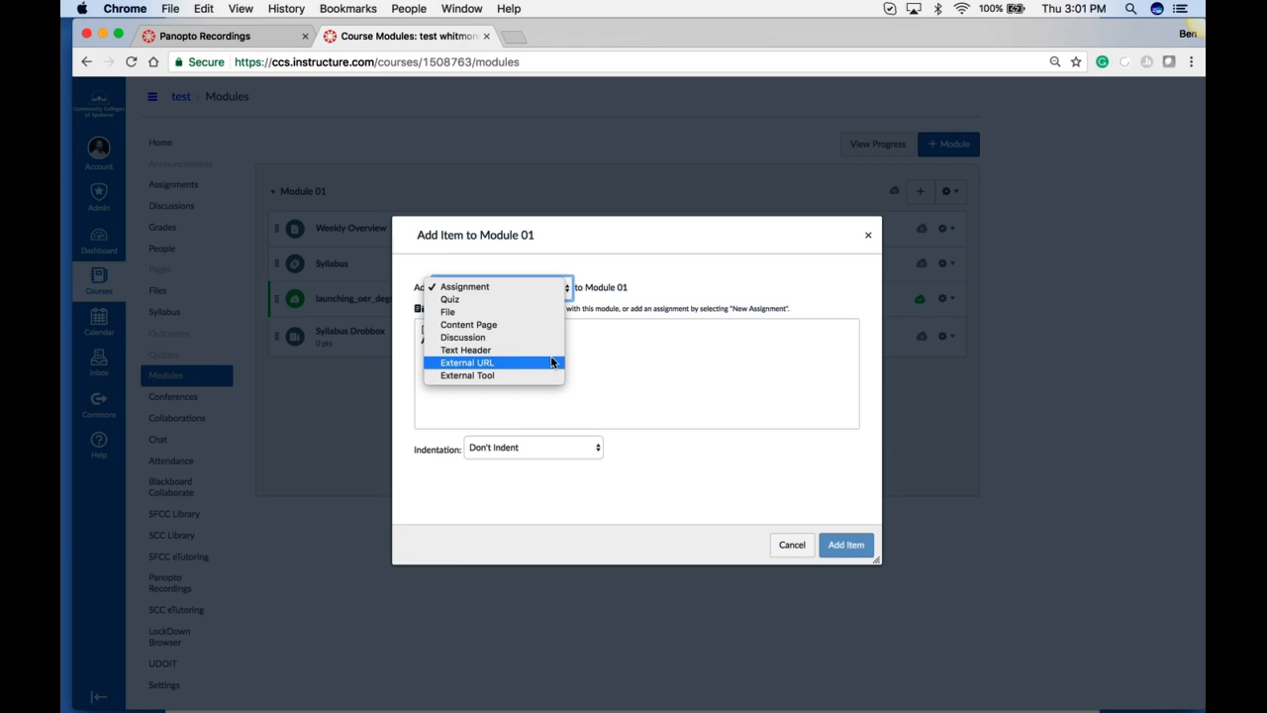
{"action": "left_click", "coordinate": [529, 353]}
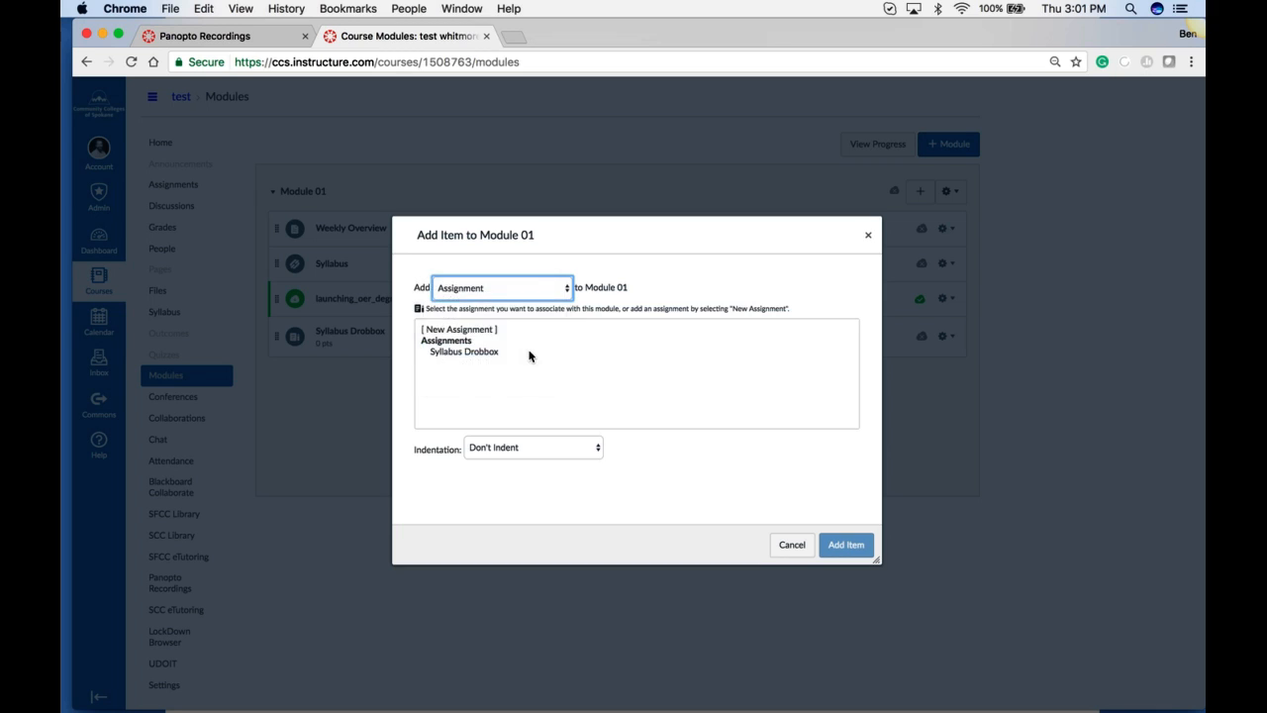
{"action": "left_click", "coordinate": [495, 333]}
{"action": "type", "text": "Readings"}
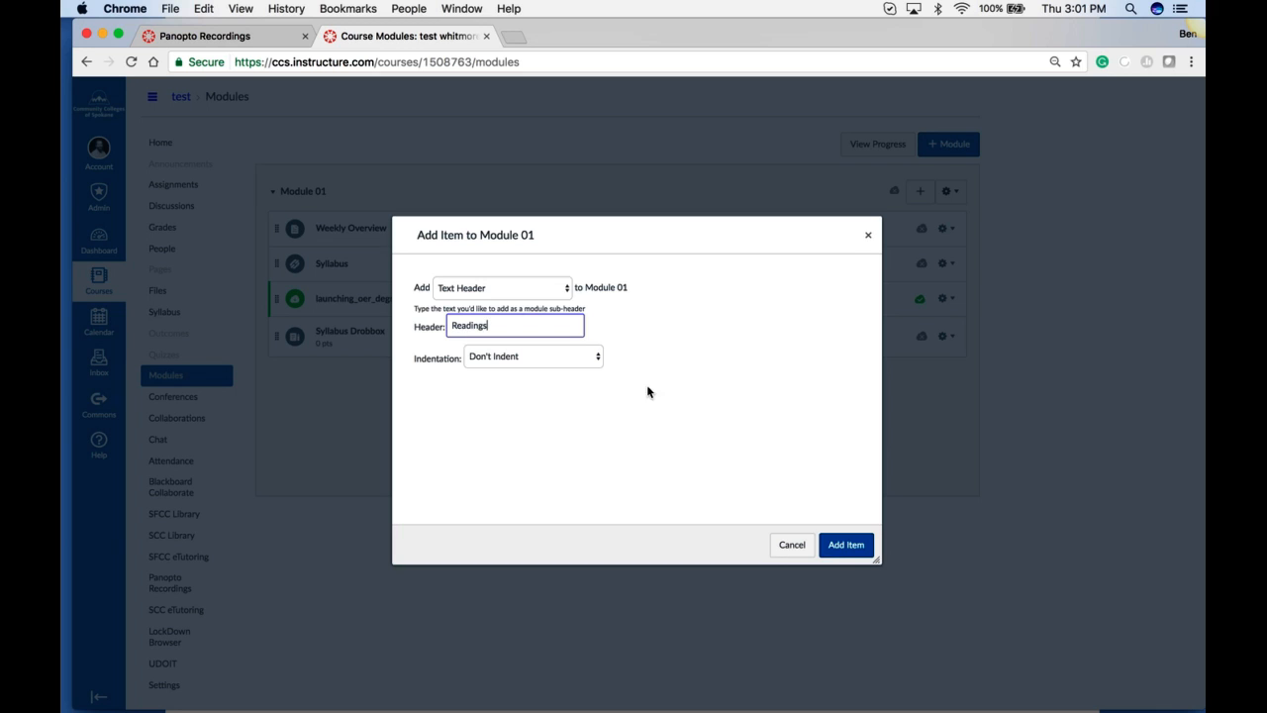
{"action": "left_click", "coordinate": [828, 543]}
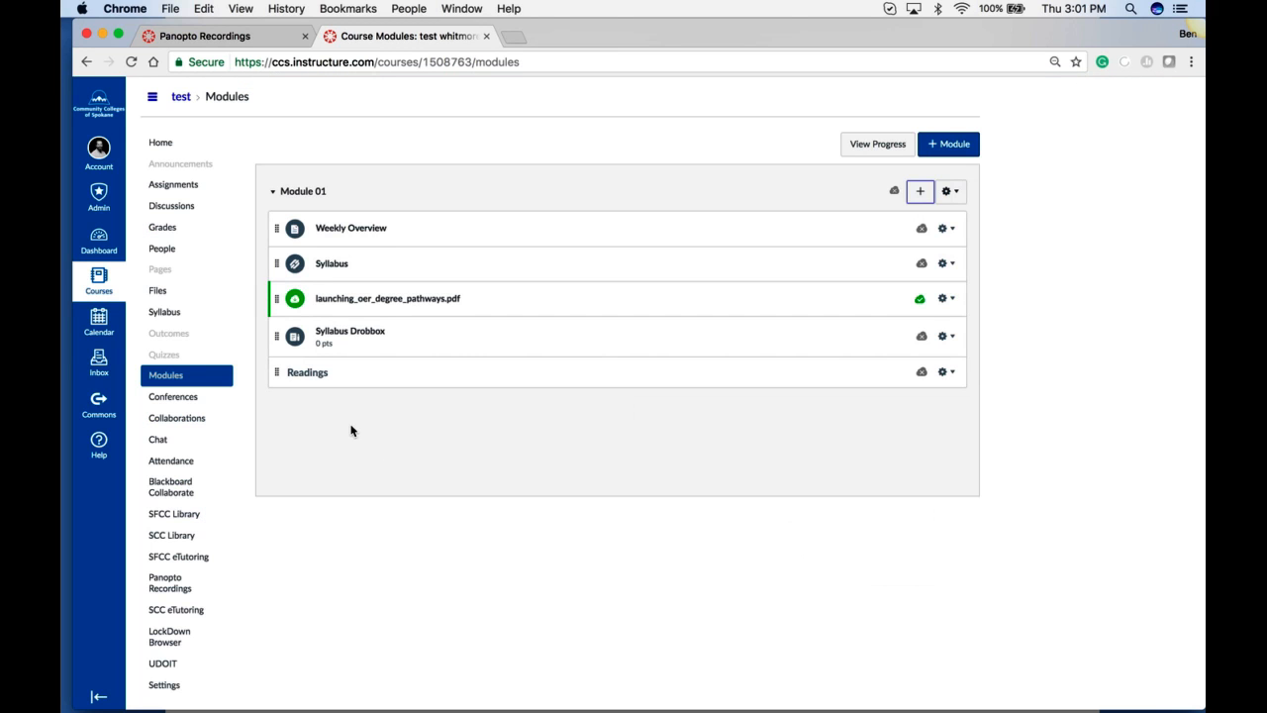
{"action": "left_click_drag", "start_coordinate": [276, 375], "coordinate": [286, 227]}
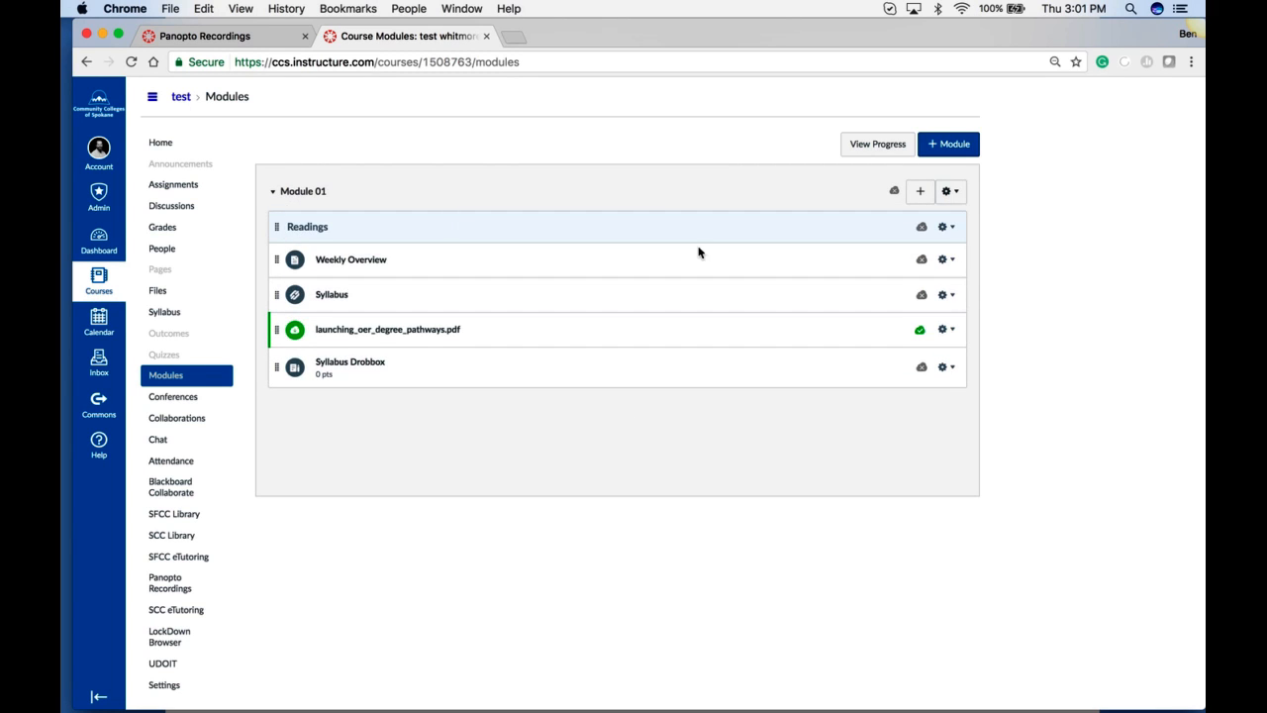
- Add a text header named "Assignments" to Module 01 and move it directly above the Syllabus Drobbox item
{"action": "left_click", "coordinate": [920, 192]}
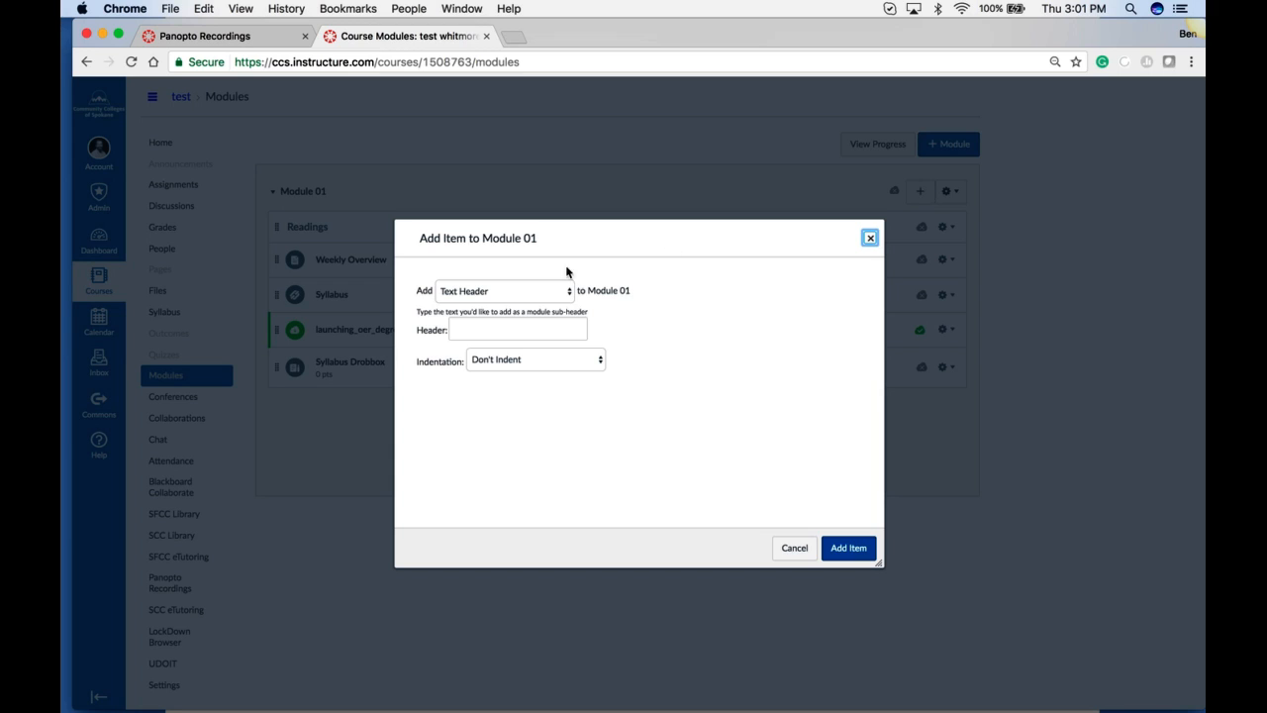
{"action": "left_click", "coordinate": [507, 339]}
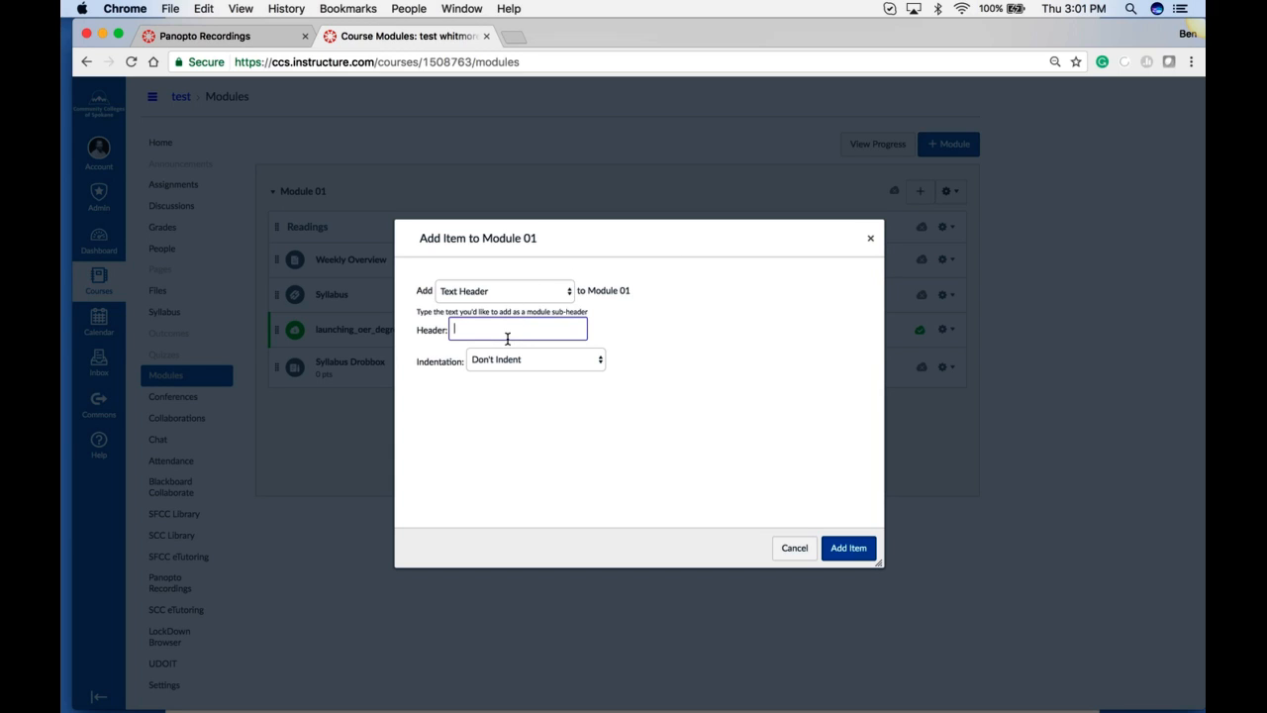
{"action": "type", "text": "Assignments"}
{"action": "left_click", "coordinate": [843, 550]}
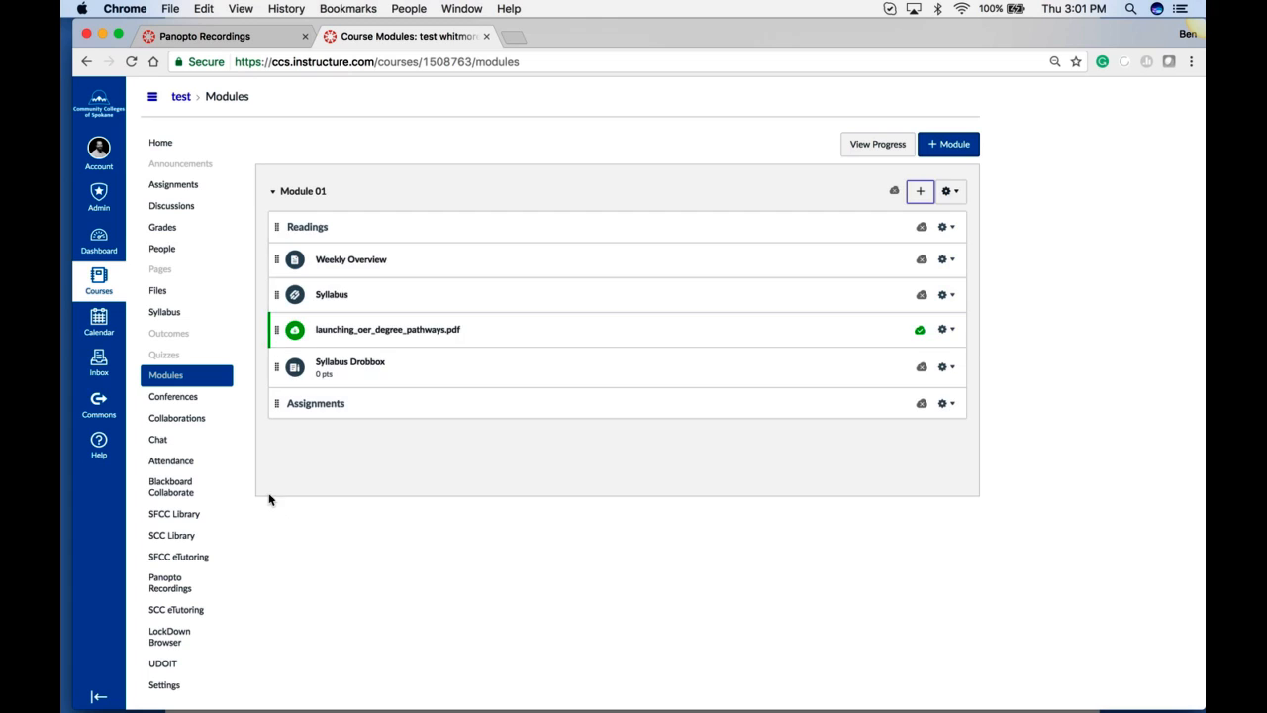
{"action": "left_click_drag", "start_coordinate": [276, 403], "coordinate": [272, 361]}
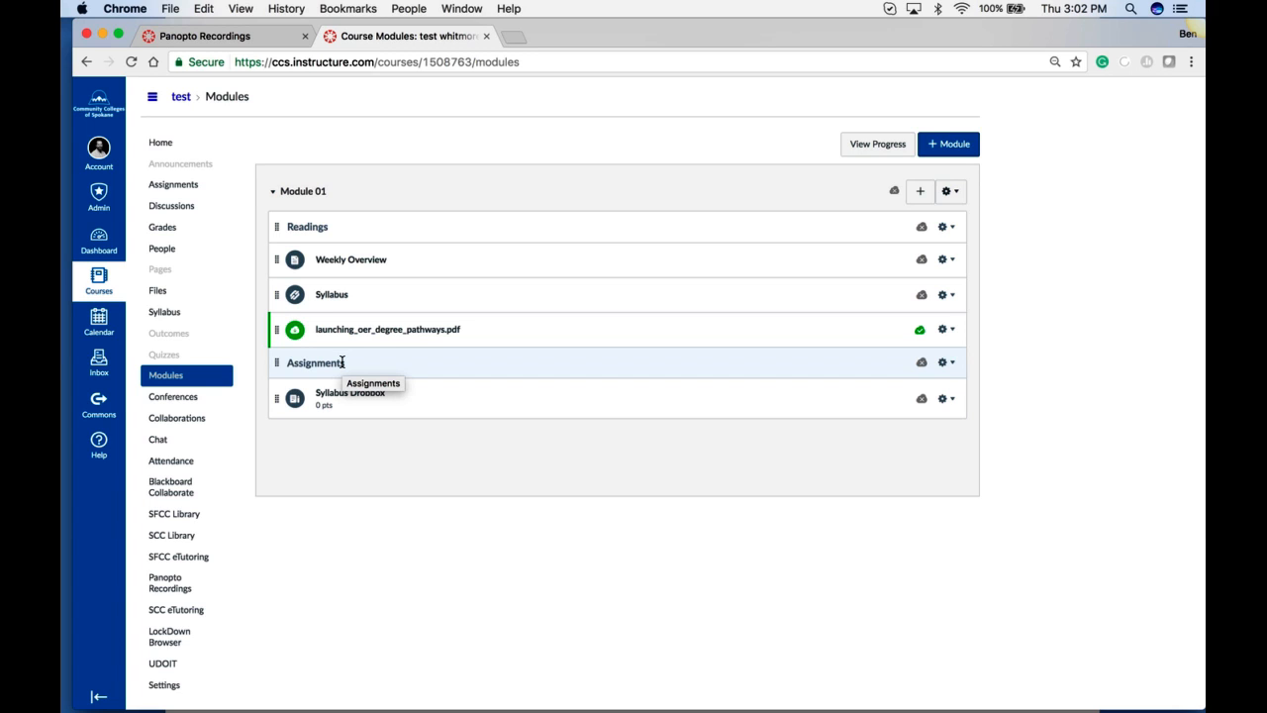
- Add a new quiz named "Syllabus" to Module 01 in the Assignments group, without indentation
{"action": "left_click", "coordinate": [916, 194]}
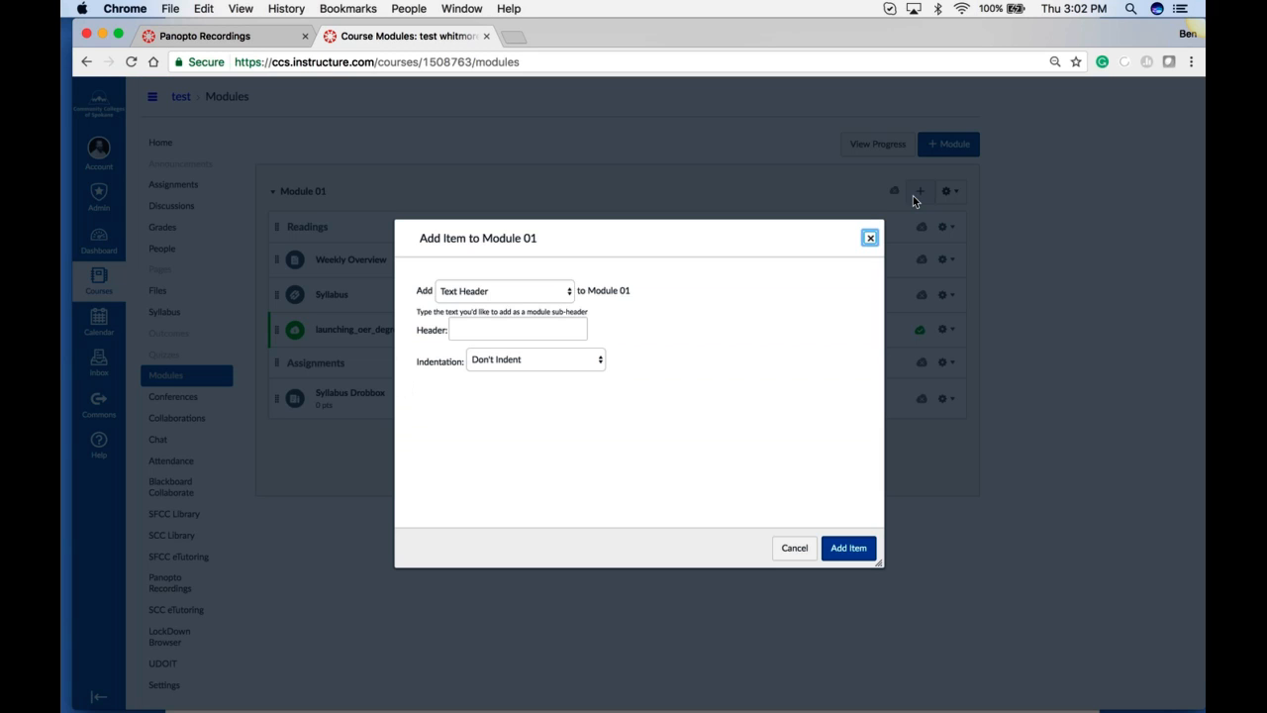
{"action": "left_click", "coordinate": [542, 292]}
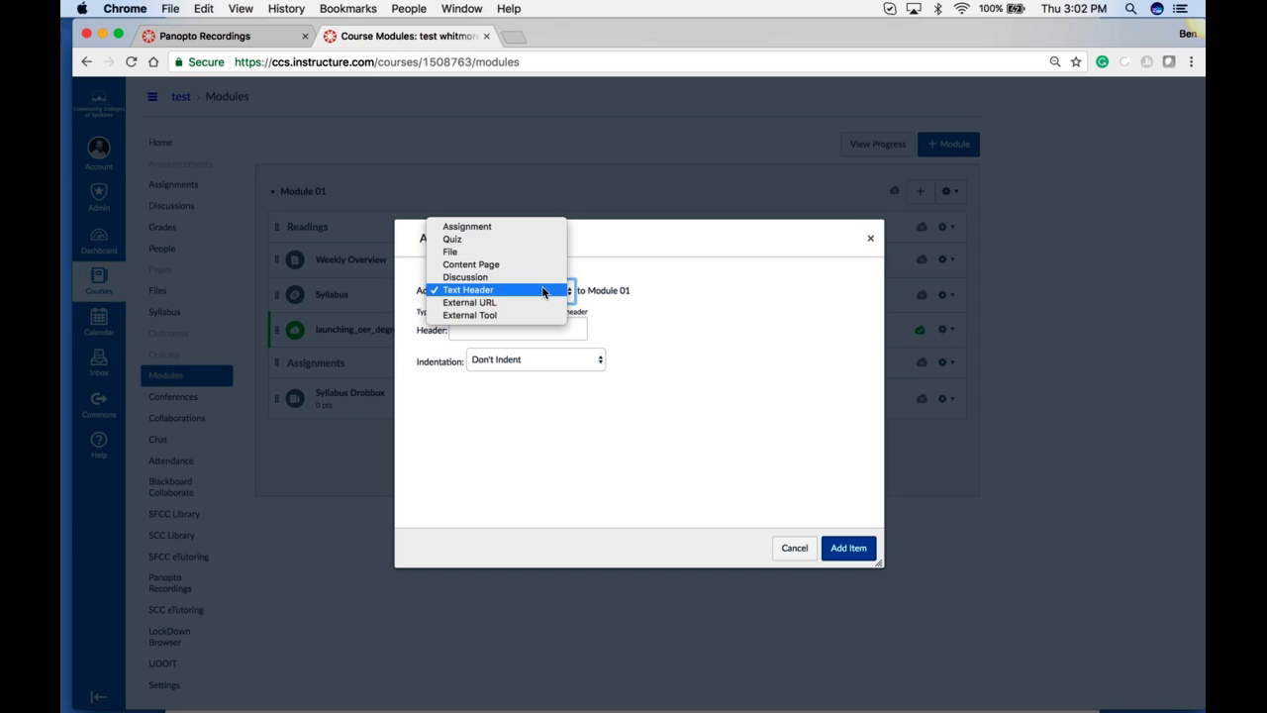
{"action": "left_click", "coordinate": [487, 239]}
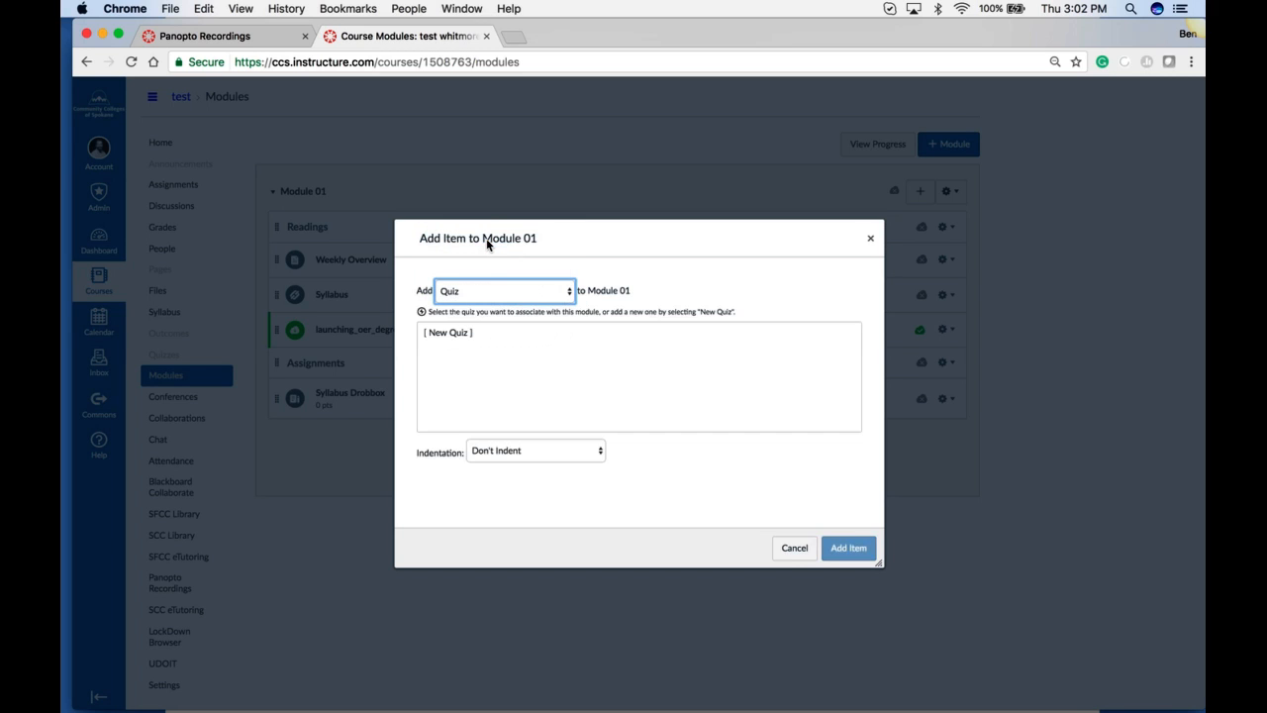
{"action": "left_click", "coordinate": [444, 335]}
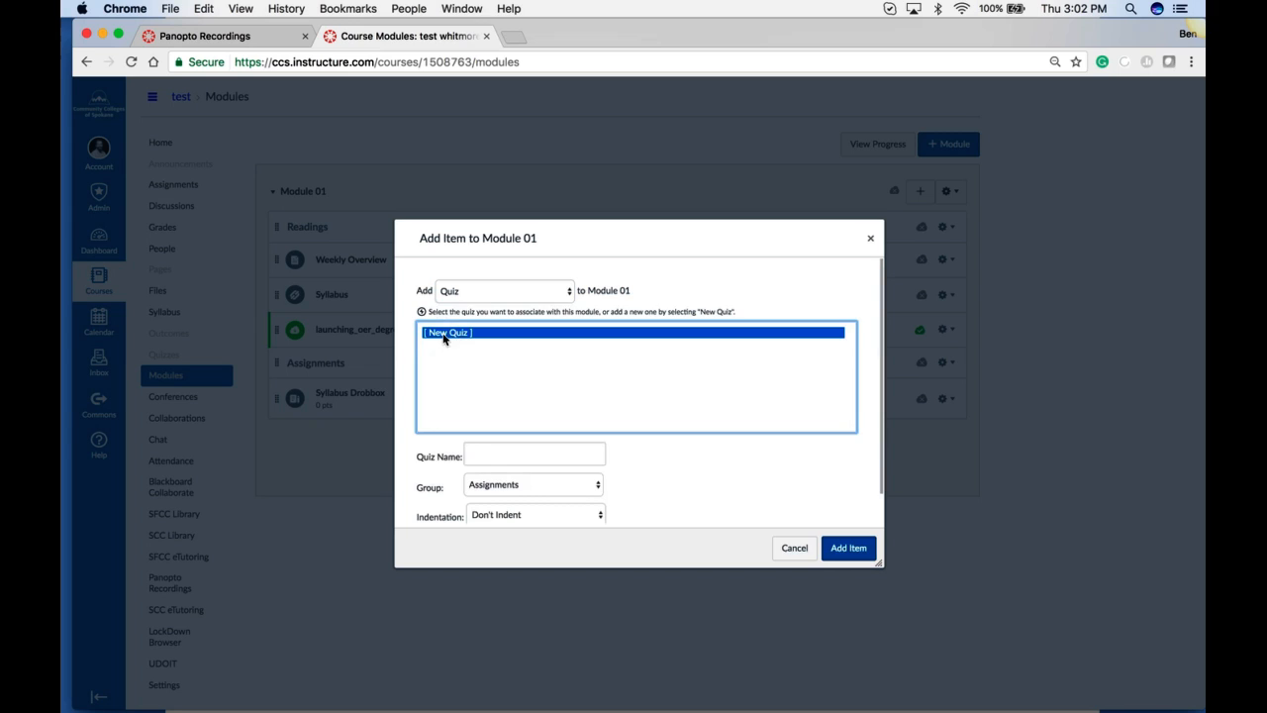
{"action": "left_click", "coordinate": [483, 455]}
{"action": "scroll", "coordinate": [483, 455], "scroll_direction": "down", "scroll_amount": 1}
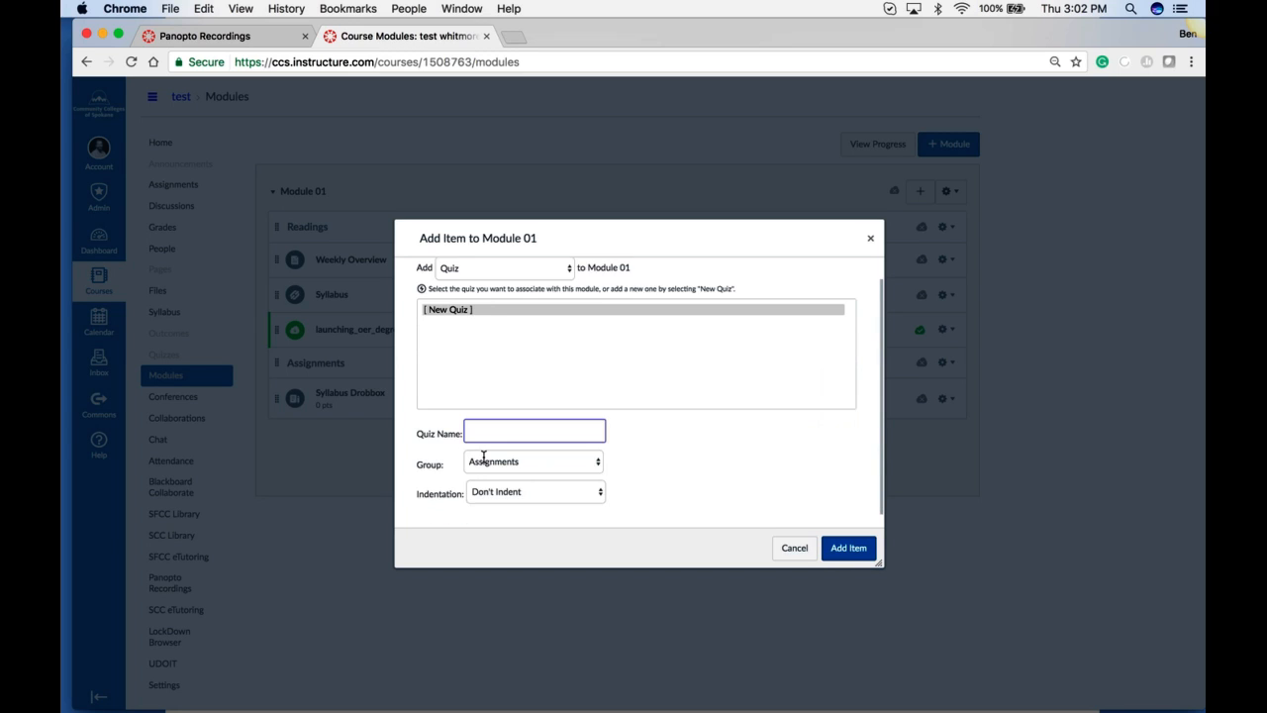
{"action": "type", "text": "Syllabus"}
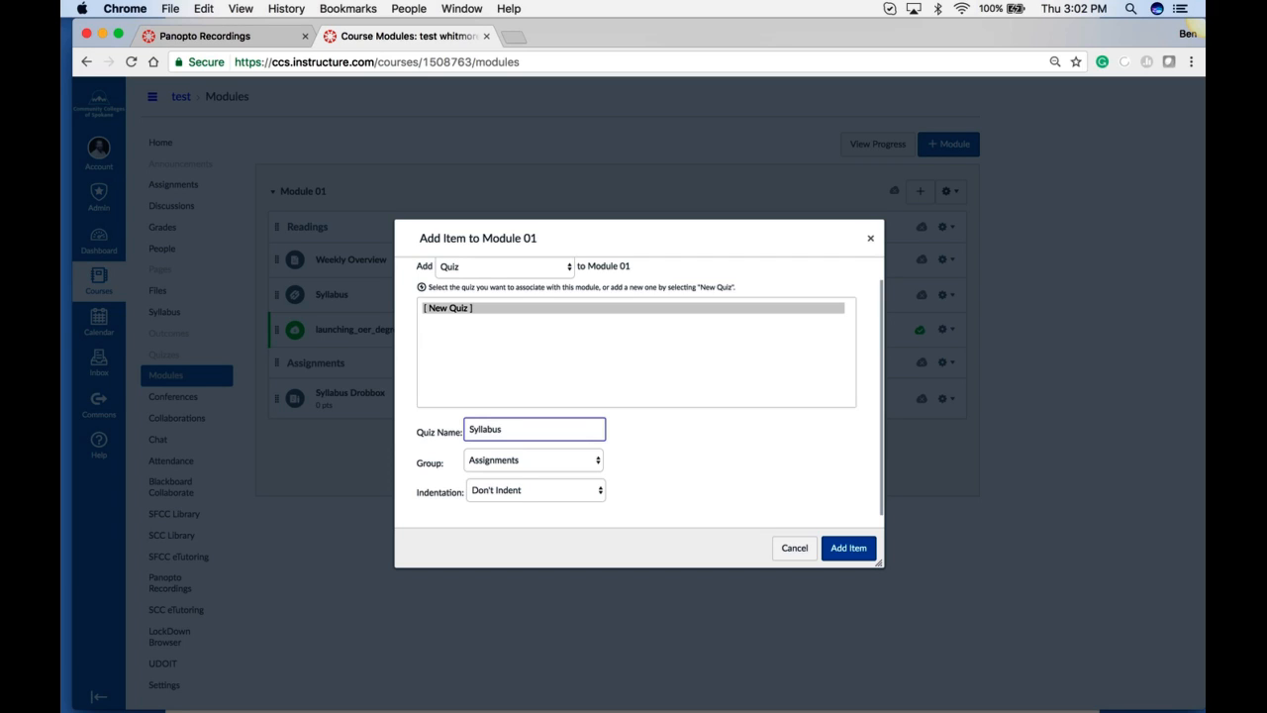
{"action": "left_click", "coordinate": [850, 549]}
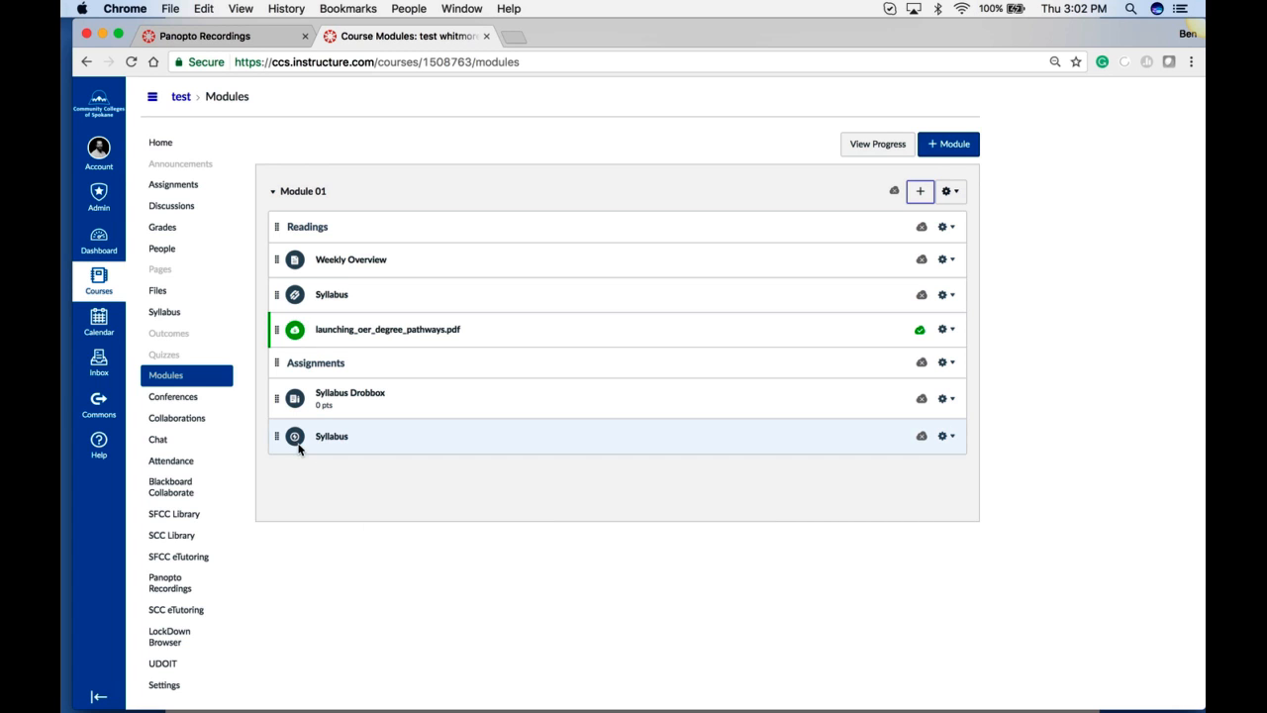
- Open the Syllabus quiz from Module 01 for editing and keep Graded Quiz as its quiz type
{"action": "scroll", "coordinate": [298, 449], "scroll_direction": "up", "scroll_amount": 5}
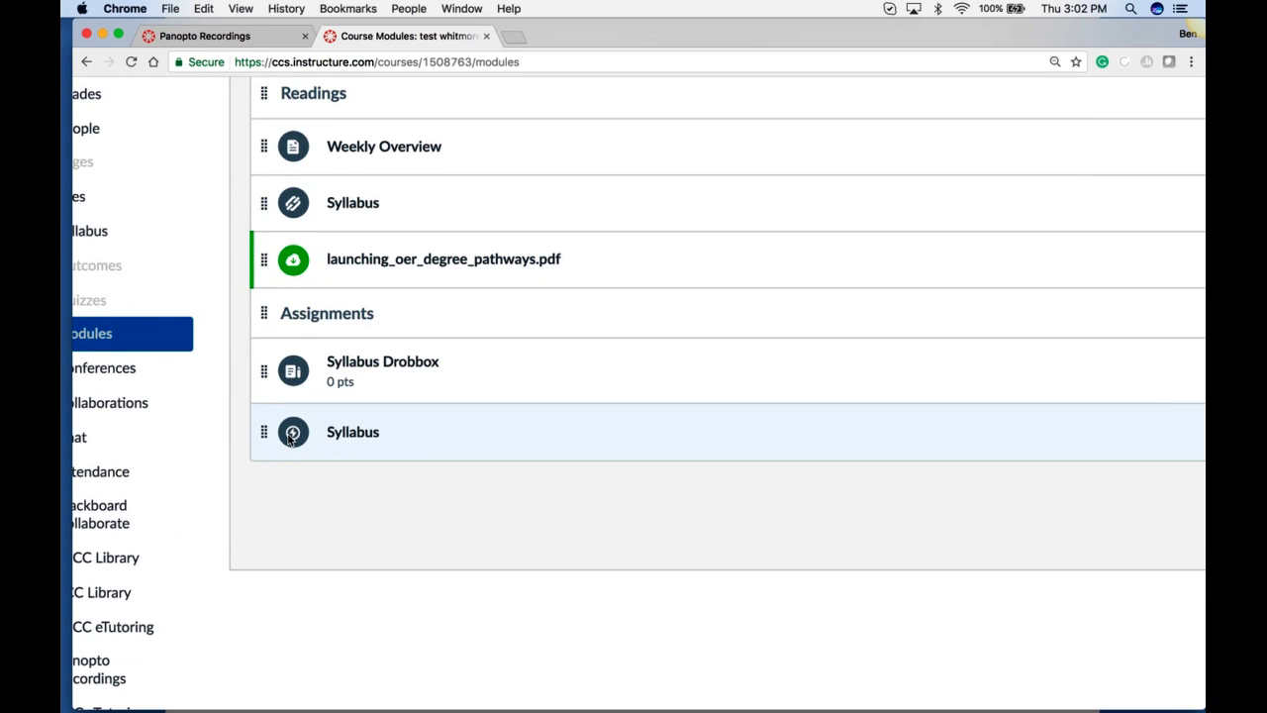
{"action": "scroll", "coordinate": [286, 450], "scroll_direction": "down", "scroll_amount": 5}
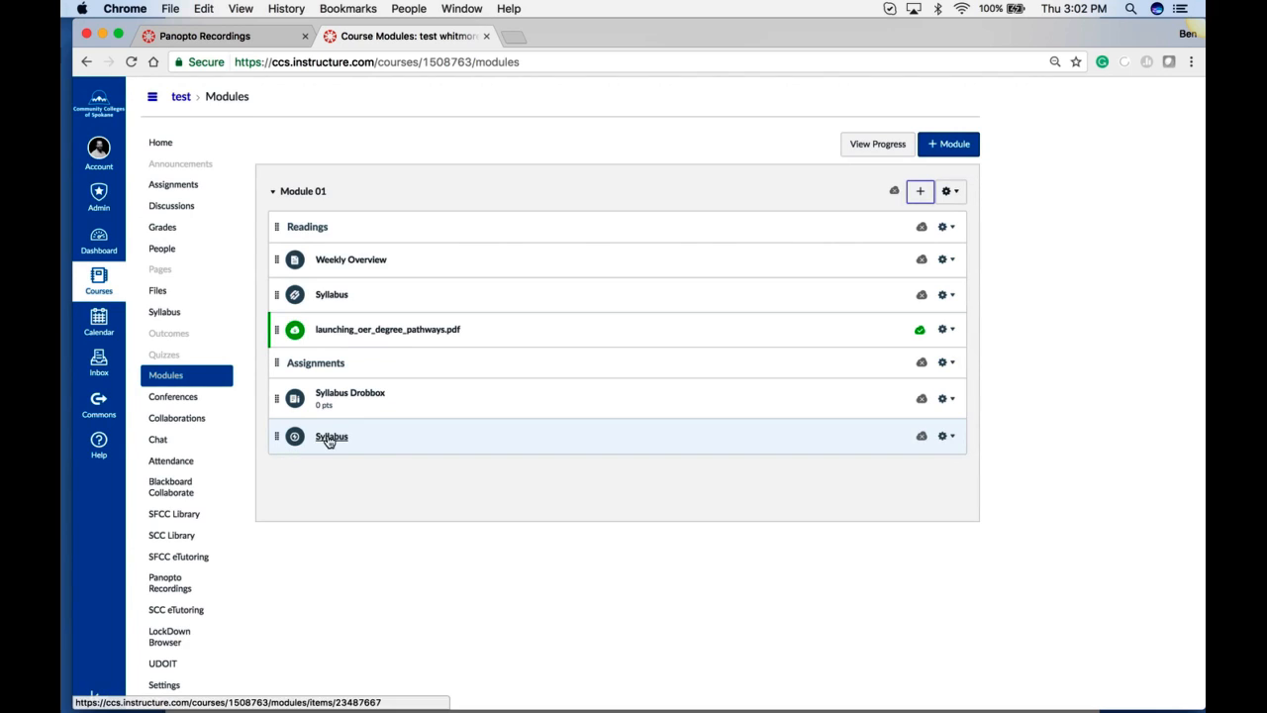
{"action": "left_click", "coordinate": [332, 442]}
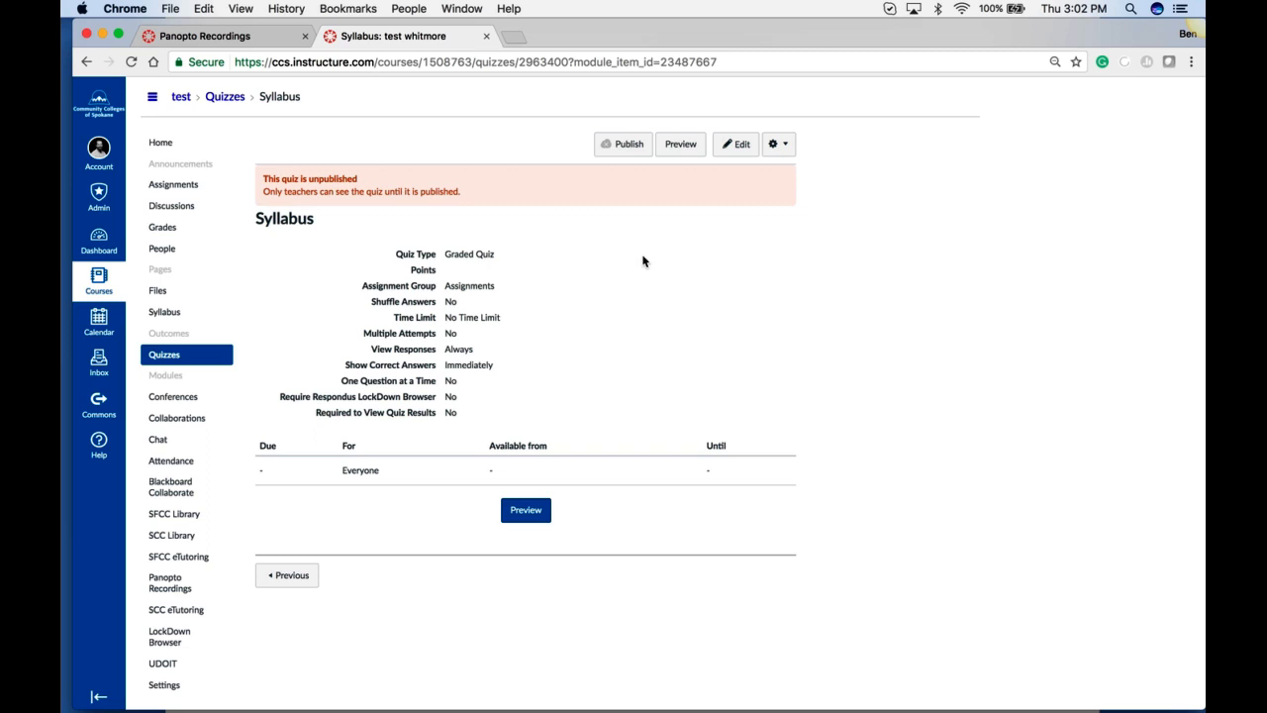
{"action": "left_click", "coordinate": [738, 151]}
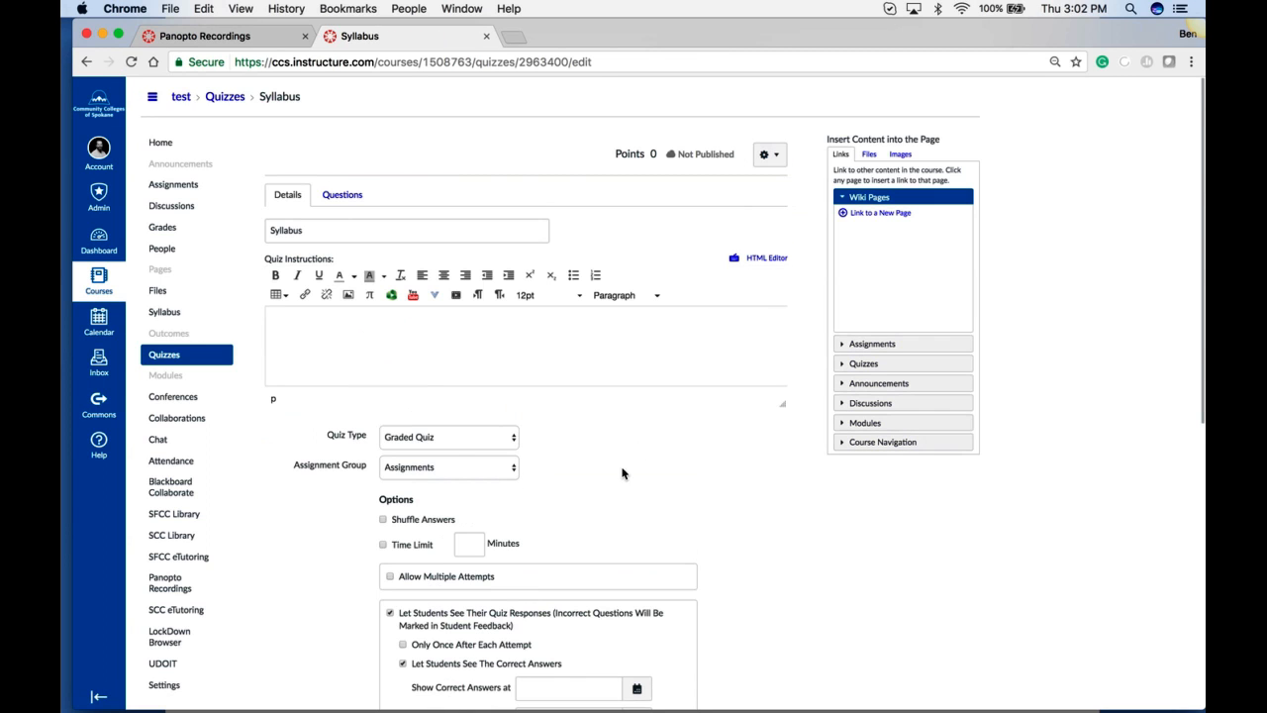
{"action": "left_click", "coordinate": [320, 355]}
{"action": "scroll", "coordinate": [554, 456], "scroll_direction": "down", "scroll_amount": 2}
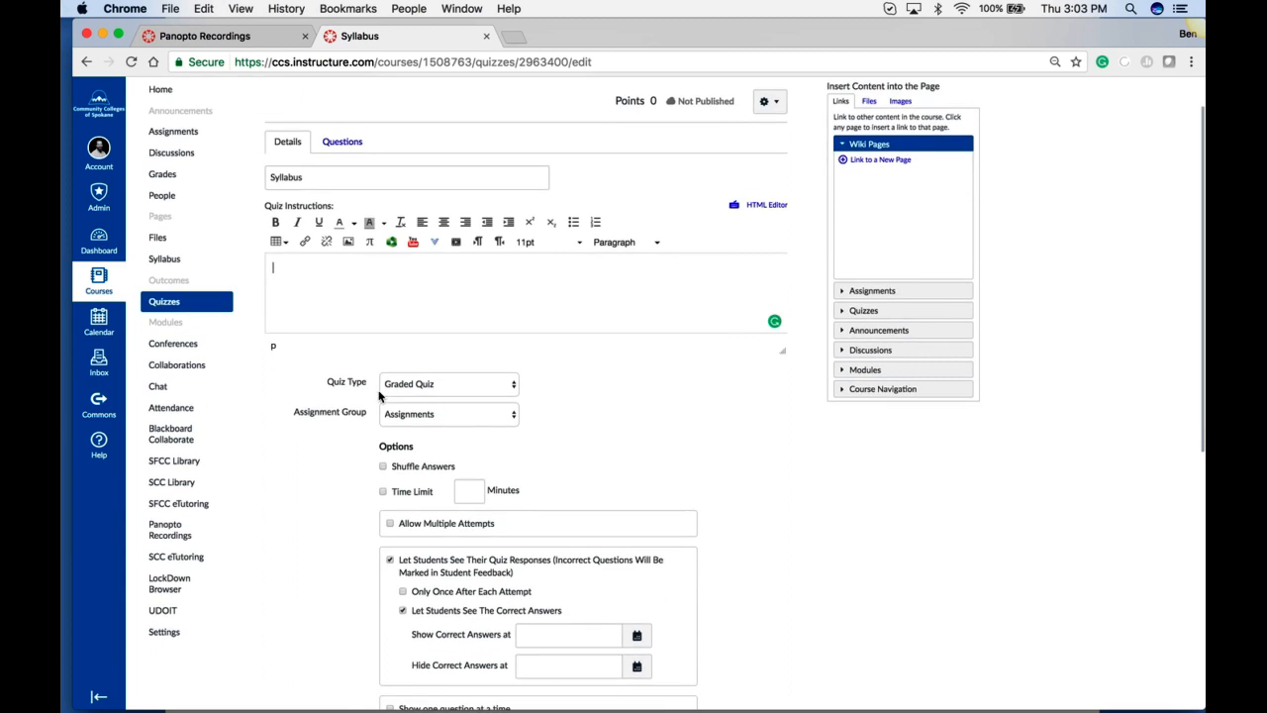
{"action": "left_click", "coordinate": [487, 395]}
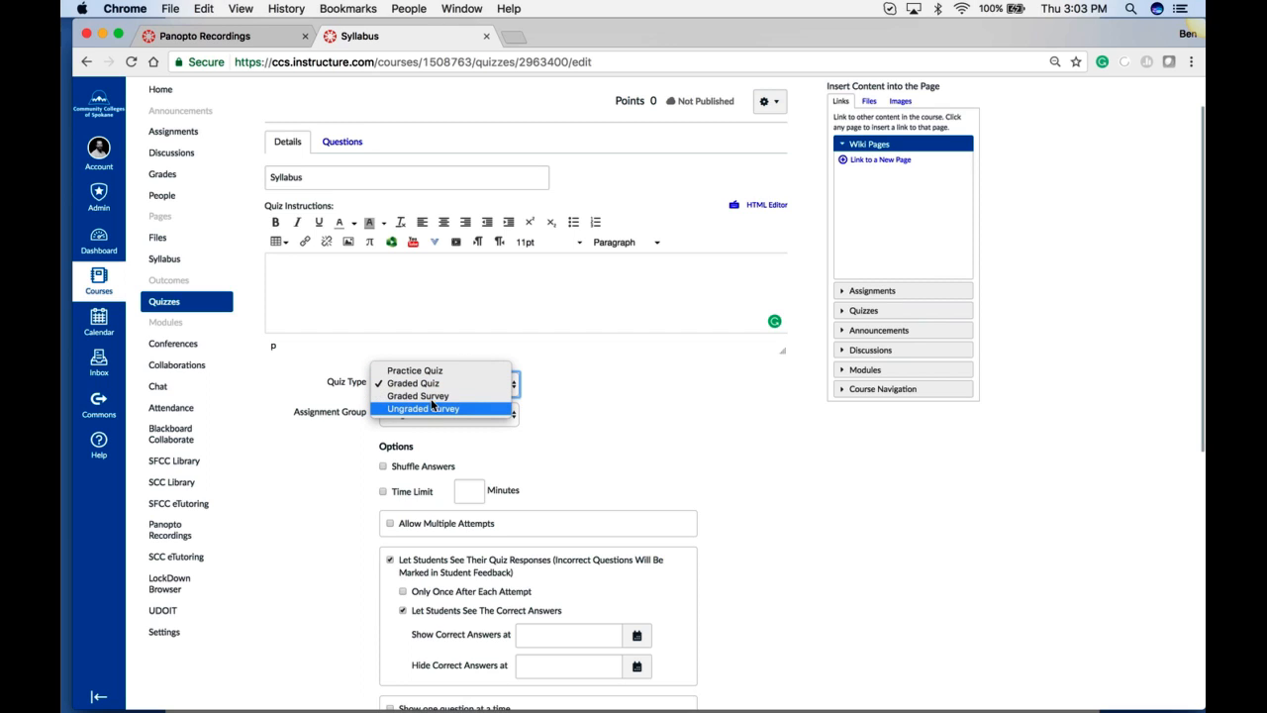
{"action": "left_click", "coordinate": [421, 383]}
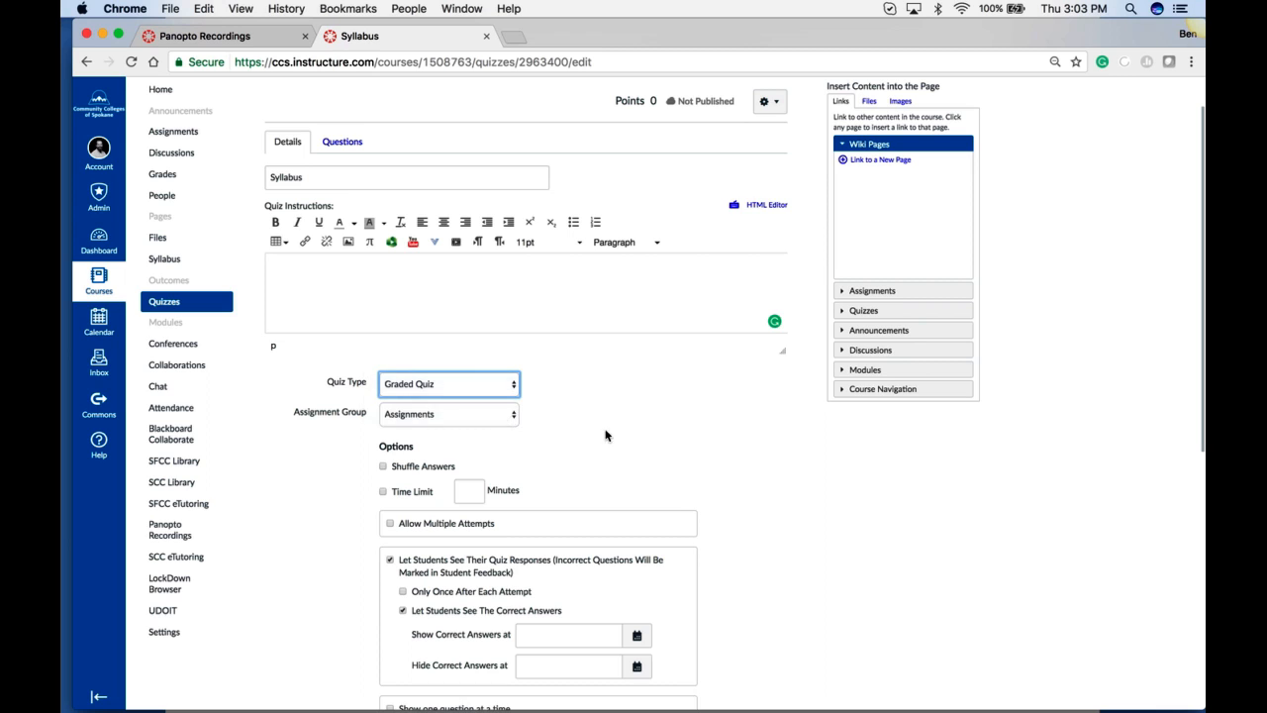
- Look through the Syllabus quiz's options, restrictions and assignment dates, and save the quiz without publishing it
{"action": "scroll", "coordinate": [644, 448], "scroll_direction": "down", "scroll_amount": 2}
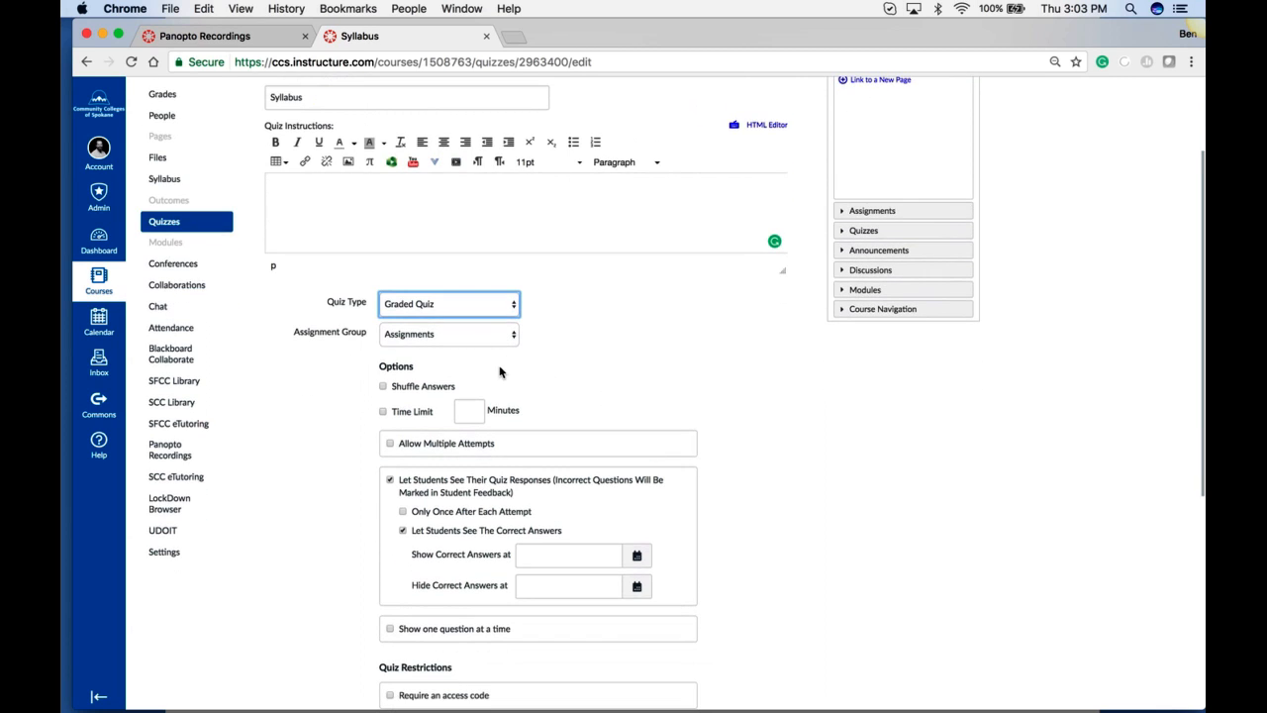
{"action": "scroll", "coordinate": [499, 371], "scroll_direction": "down", "scroll_amount": 3}
{"action": "scroll", "coordinate": [500, 371], "scroll_direction": "down", "scroll_amount": 1}
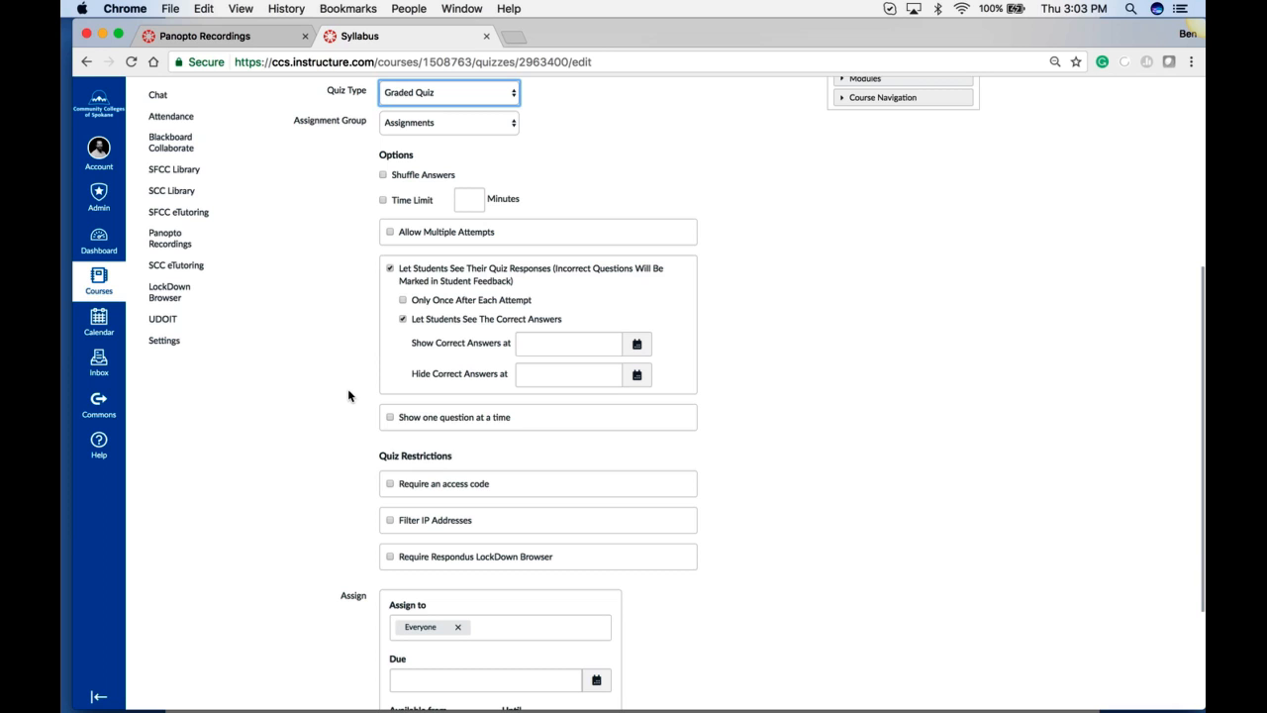
{"action": "scroll", "coordinate": [348, 393], "scroll_direction": "down", "scroll_amount": 5}
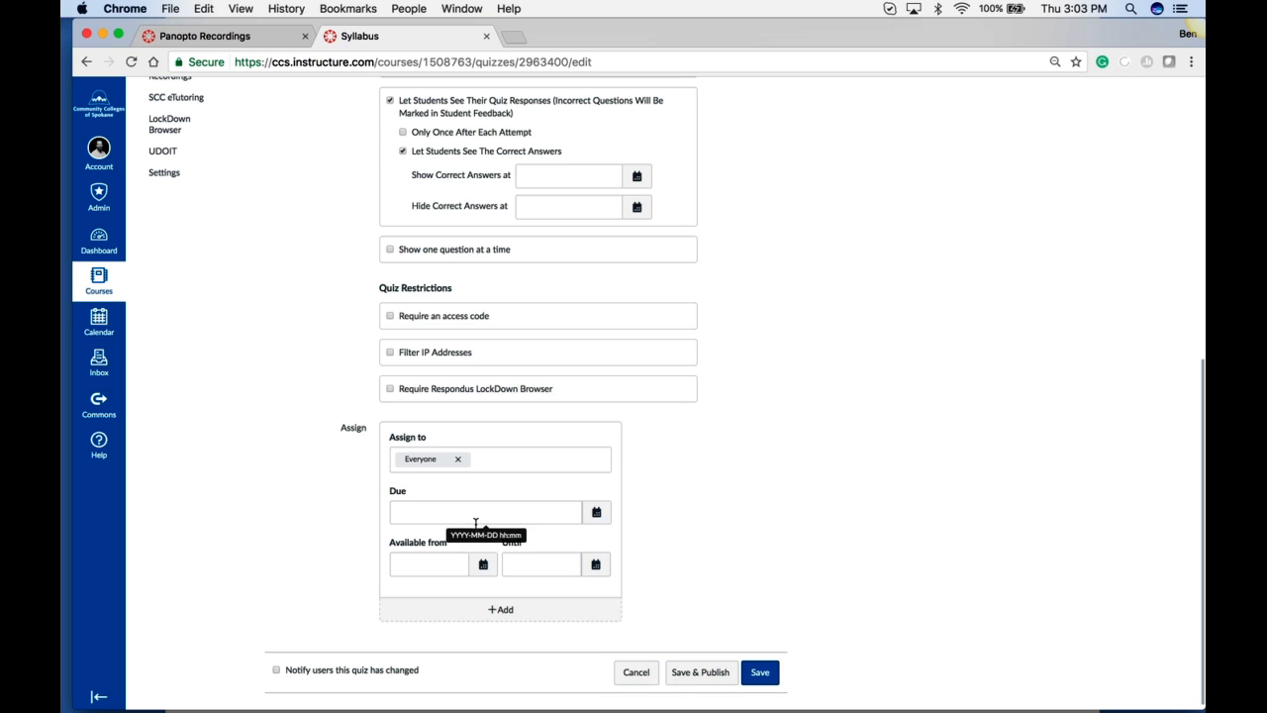
{"action": "left_click", "coordinate": [768, 673]}
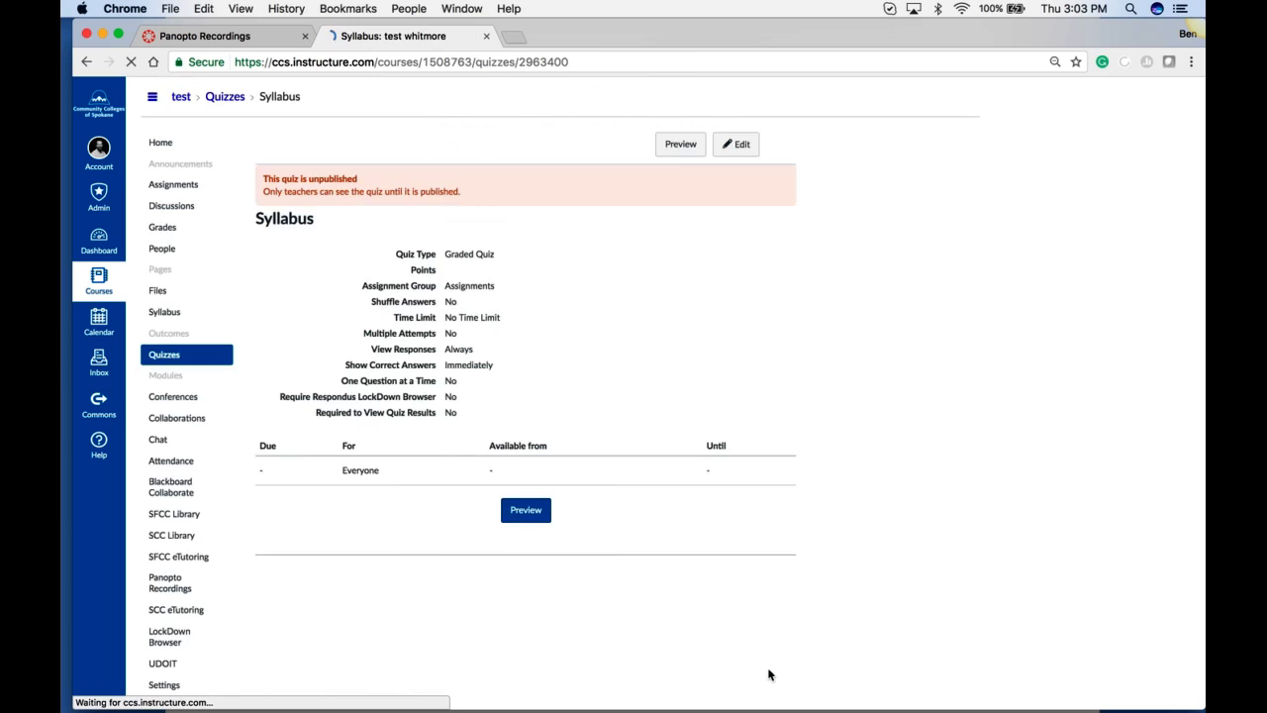
- Add a new question to the Syllabus quiz, keep its type as Multiple Choice, and enter the question text "What's my name"
{"action": "left_click", "coordinate": [739, 146]}
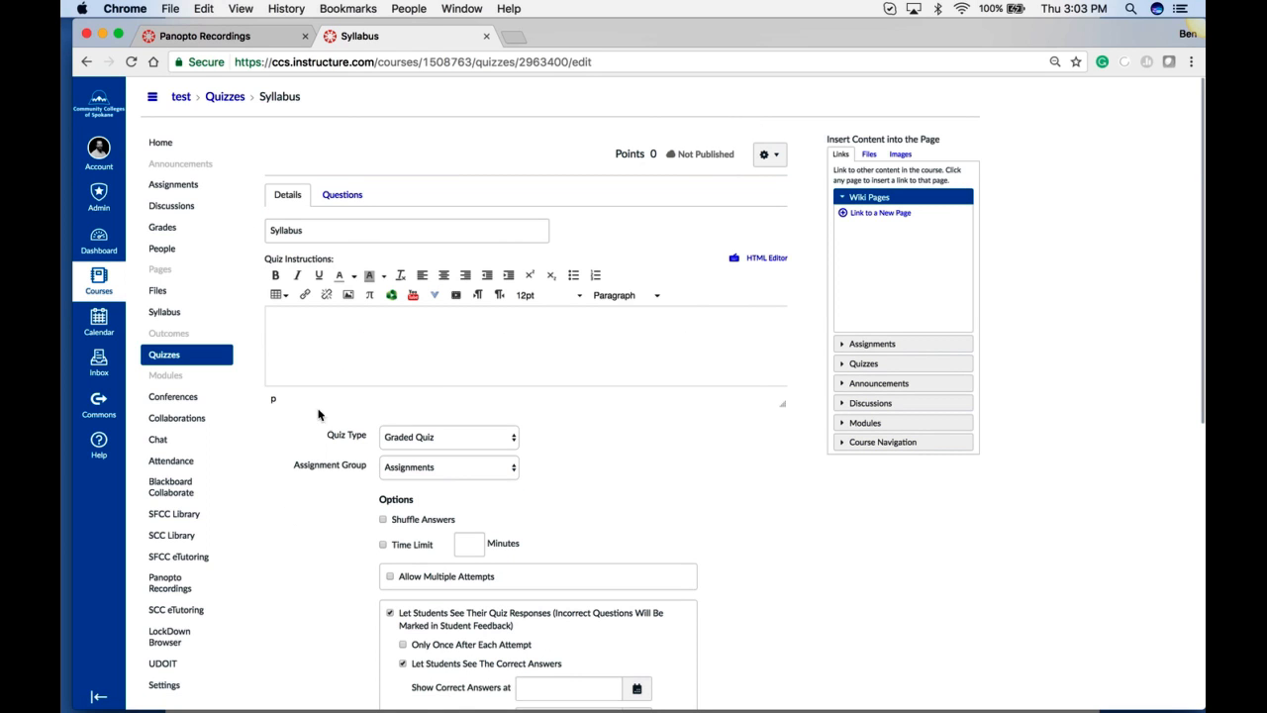
{"action": "left_click", "coordinate": [337, 194]}
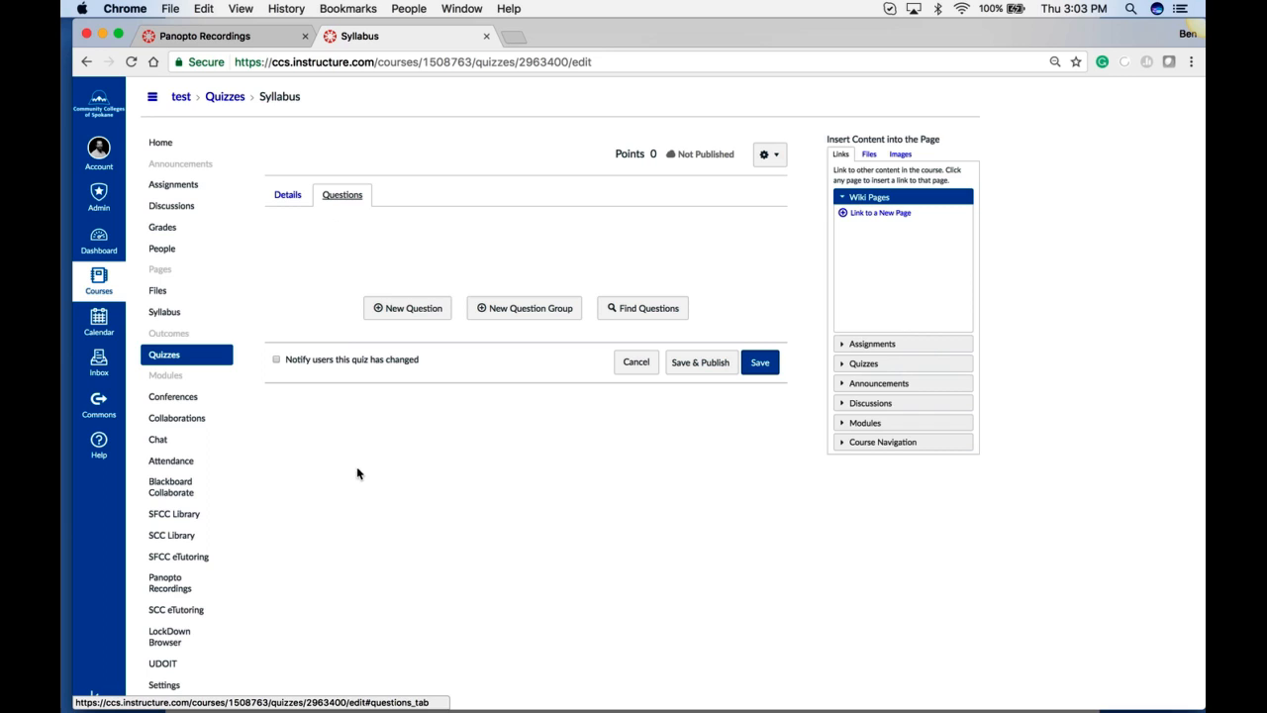
{"action": "left_click", "coordinate": [388, 311]}
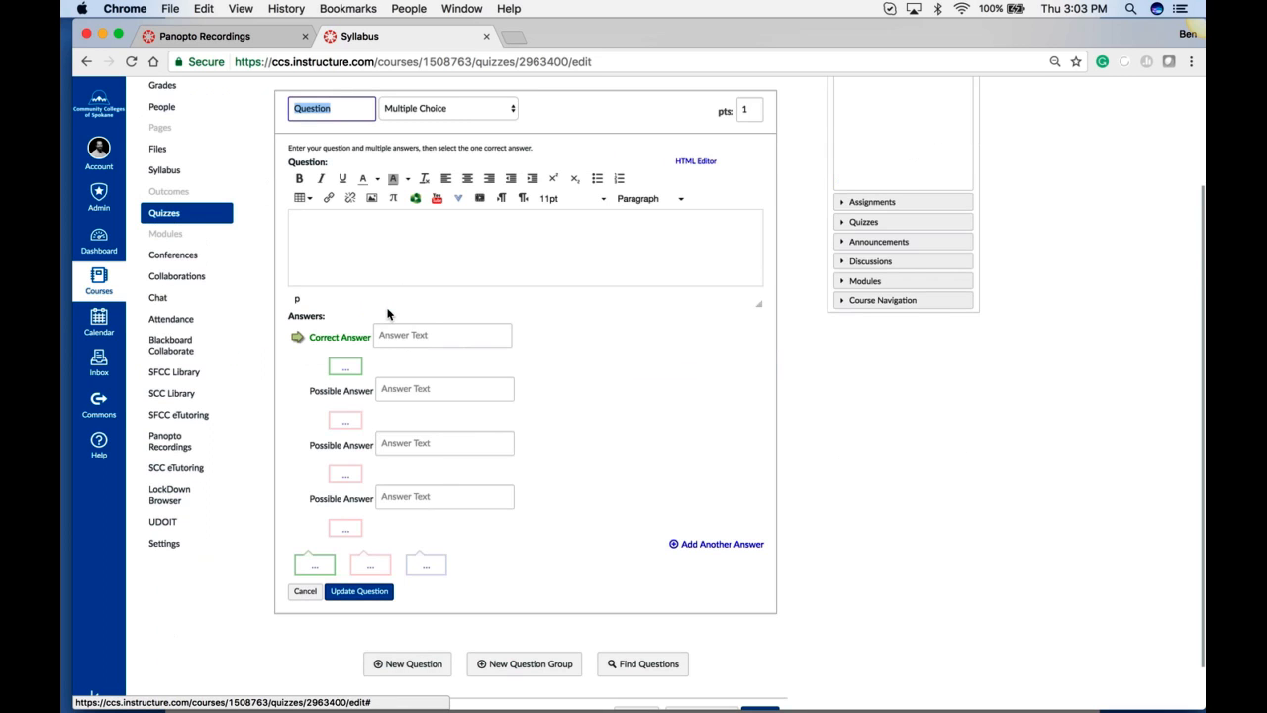
{"action": "left_click", "coordinate": [432, 109]}
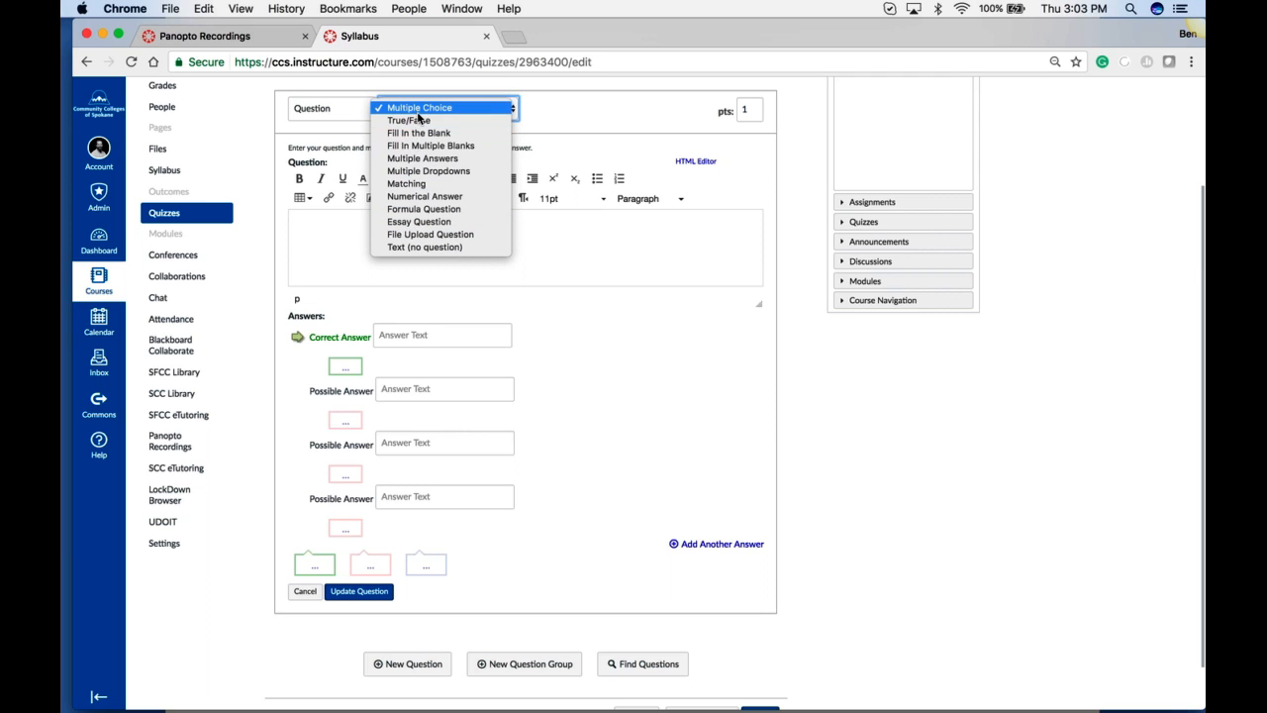
{"action": "left_click", "coordinate": [556, 121]}
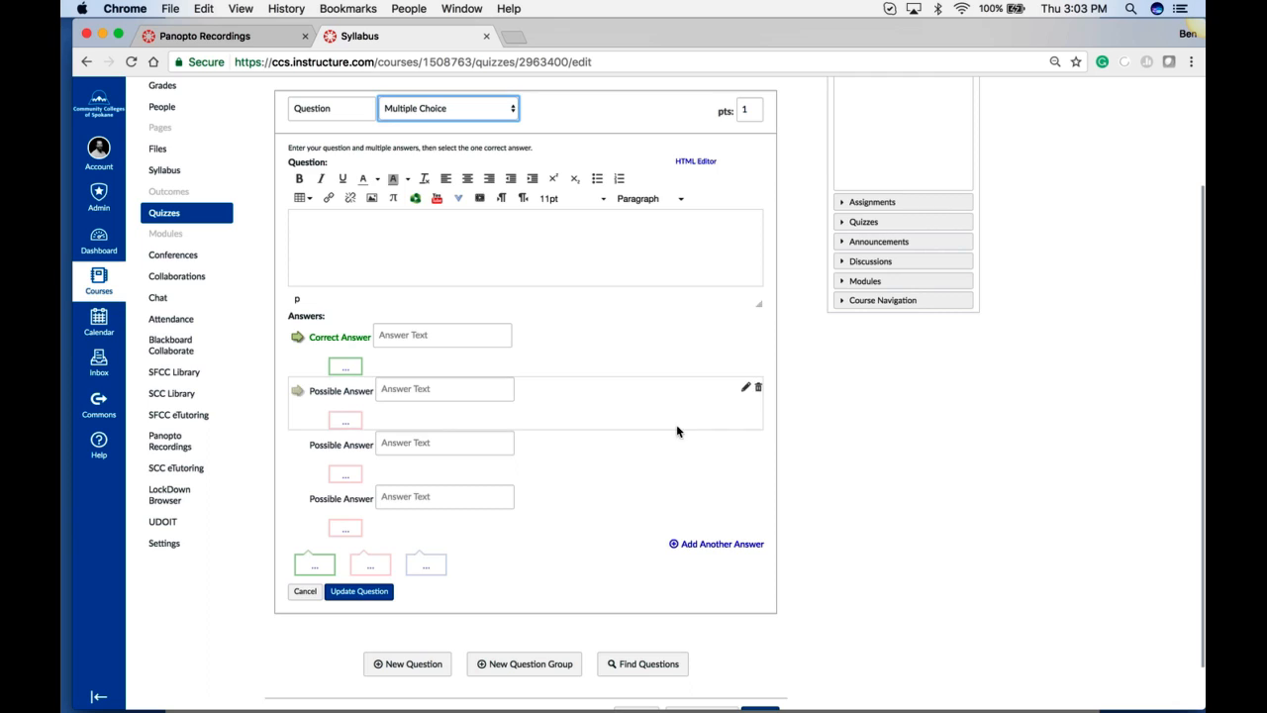
{"action": "left_click", "coordinate": [421, 237]}
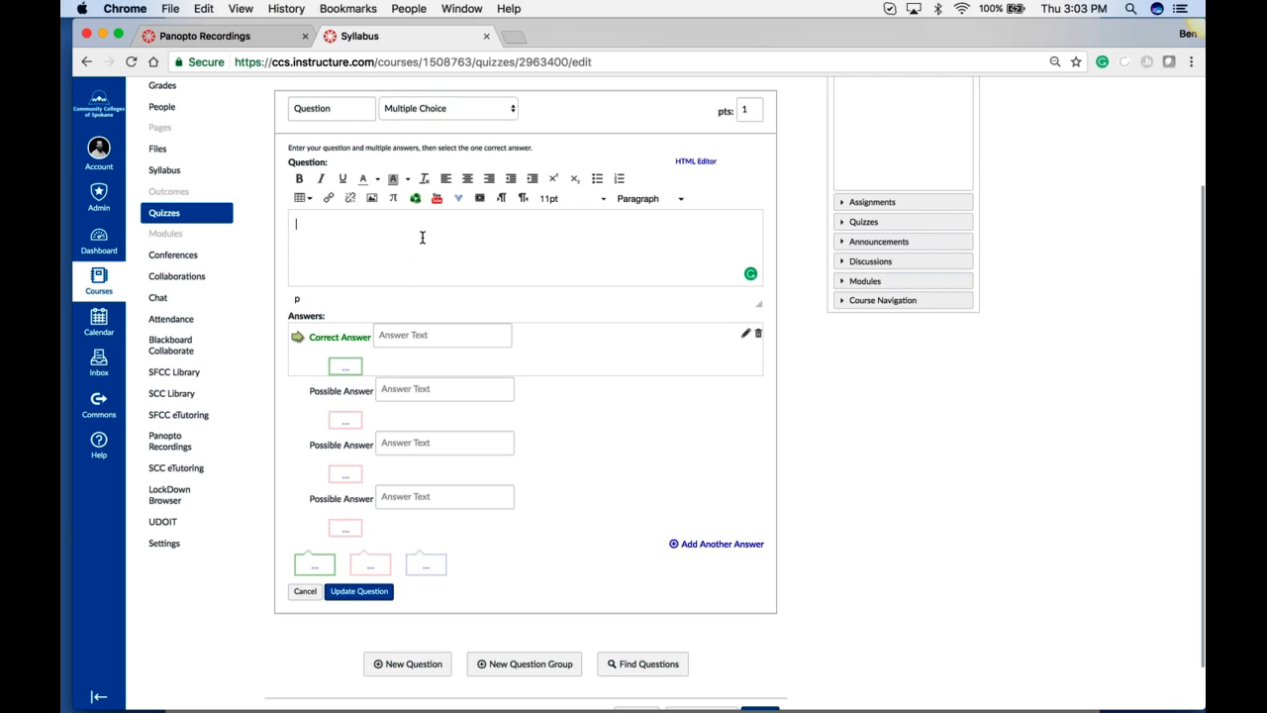
{"action": "type", "text": "What'smmy name"}
- Fill the first three answers of the question with different first names and mark the first answer, the instructor's name, as correct
{"action": "left_click", "coordinate": [444, 330]}
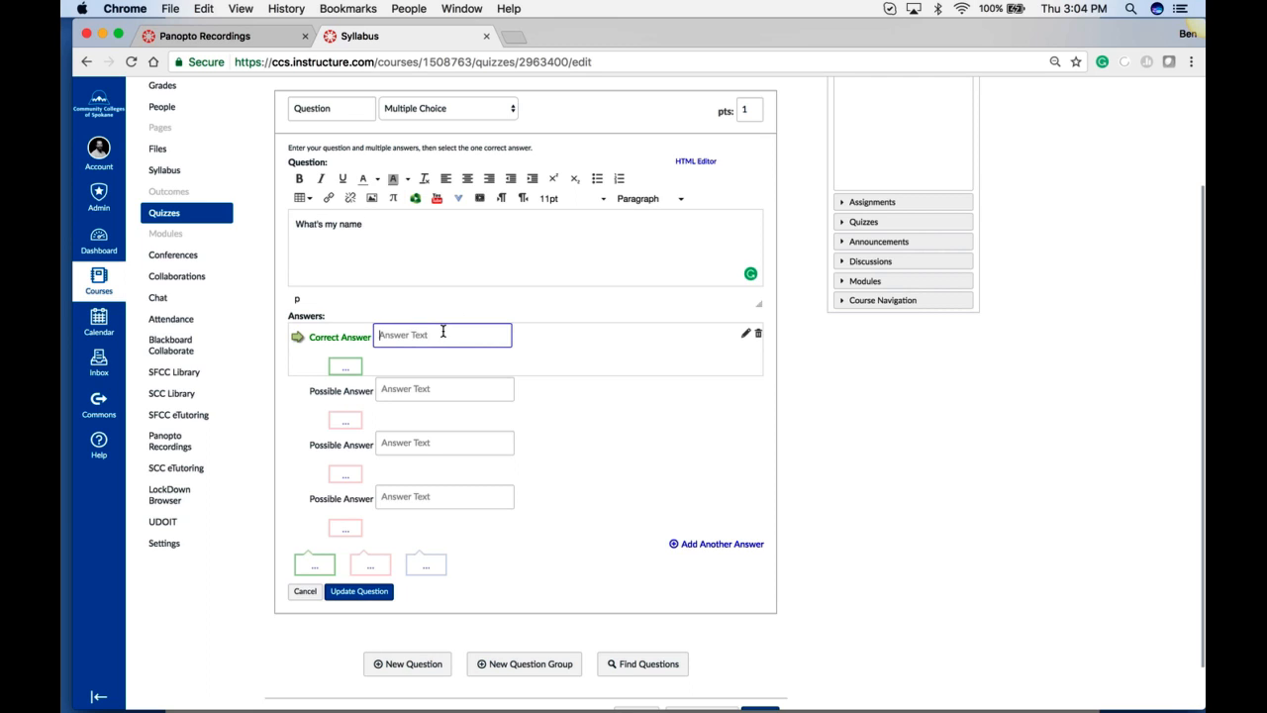
{"action": "left_click", "coordinate": [298, 392]}
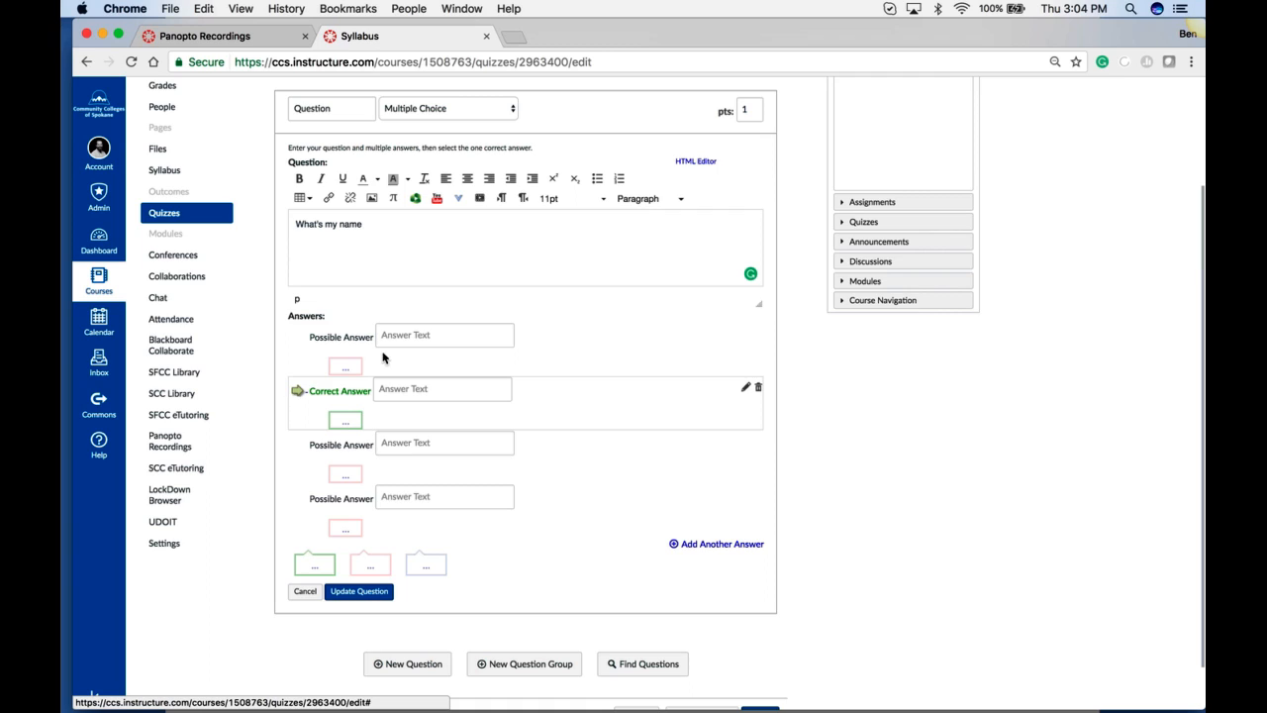
{"action": "left_click", "coordinate": [421, 335]}
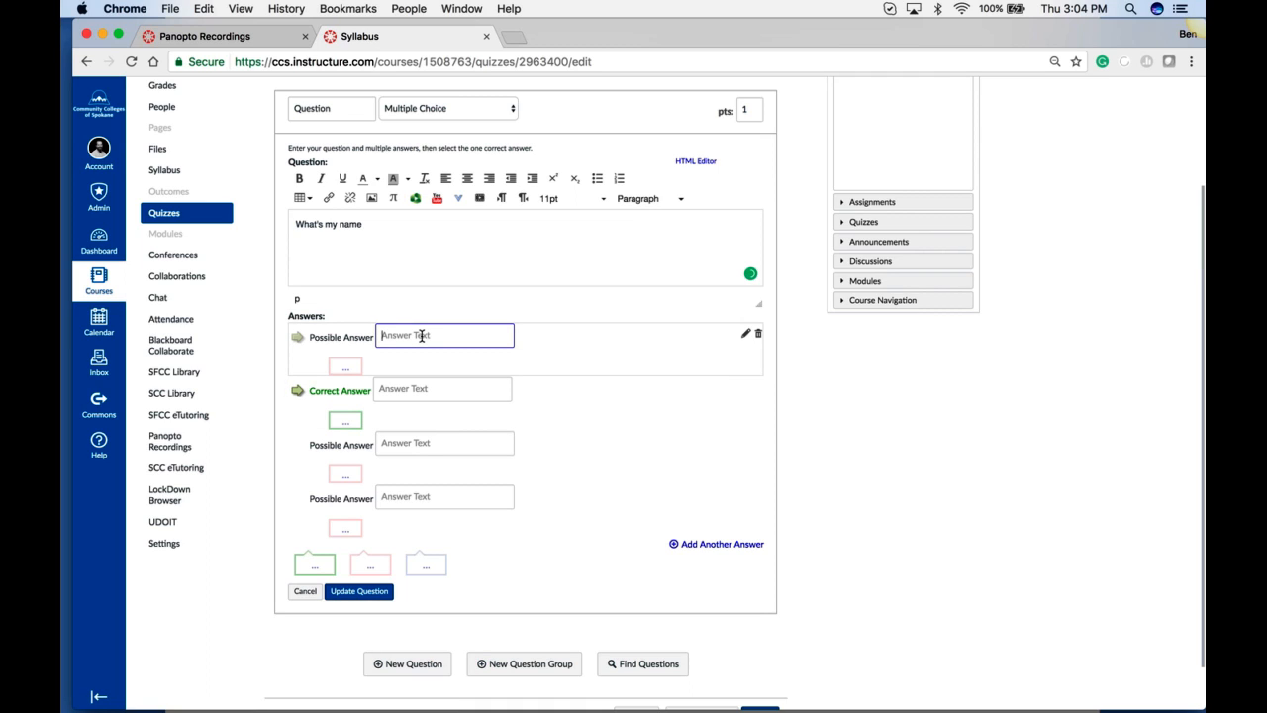
{"action": "type", "text": "Ben"}
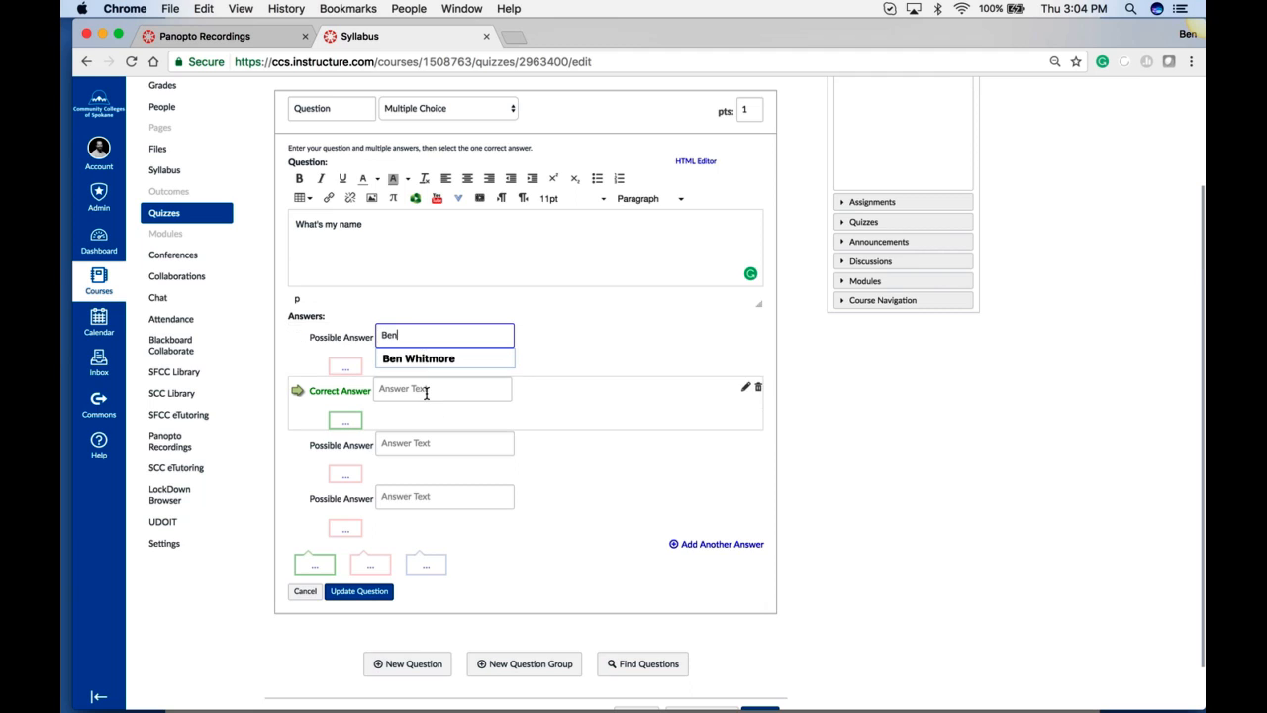
{"action": "left_click", "coordinate": [426, 392]}
{"action": "type", "text": "Tim"}
{"action": "left_click", "coordinate": [430, 445]}
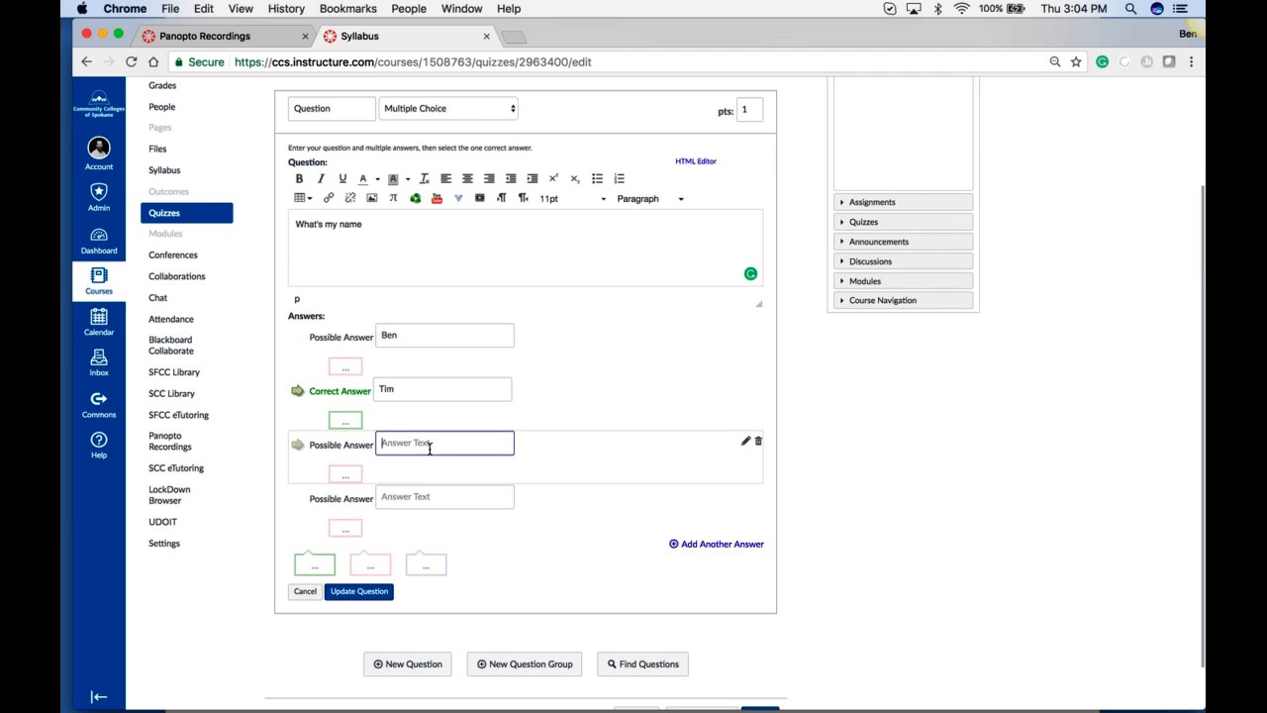
{"action": "type", "text": "MEgan"}
{"action": "key", "text": "BackSpace"}
{"action": "type", "text": "egan"}
{"action": "left_click", "coordinate": [297, 336]}
- Add the feedback comment "Yes! You are correct." to the correct answer
{"action": "left_click", "coordinate": [345, 369]}
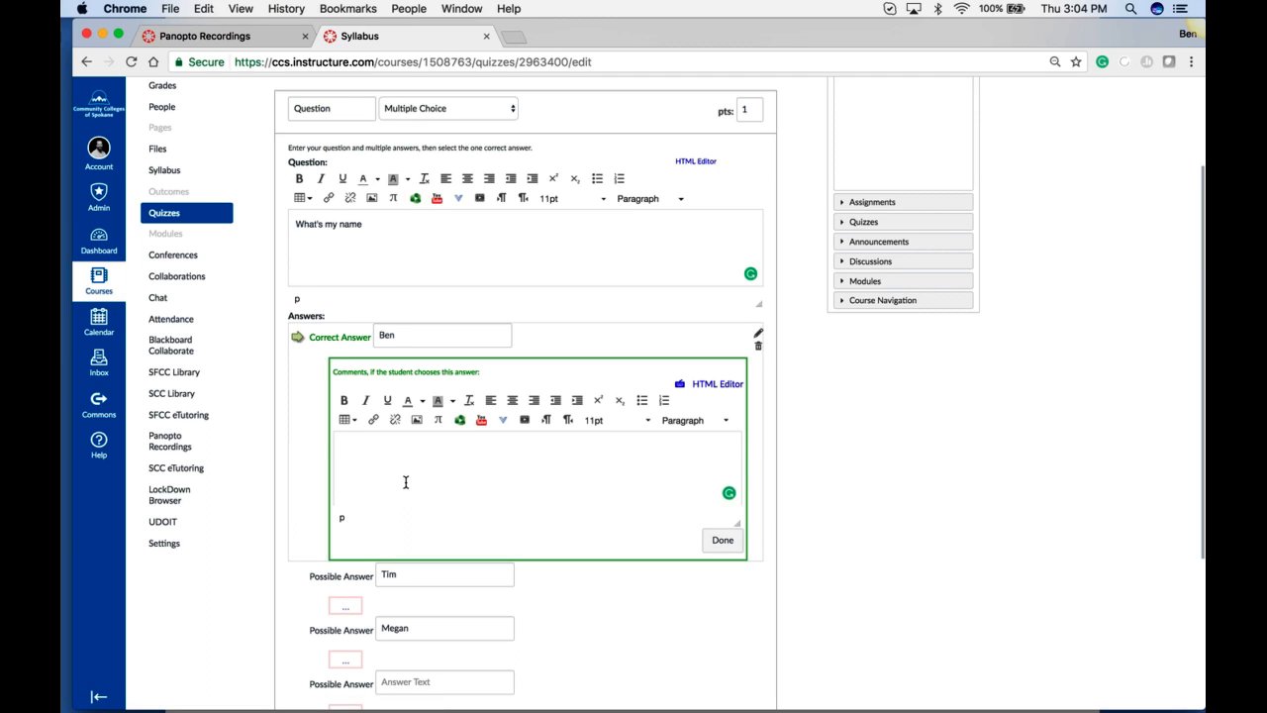
{"action": "type", "text": "Yes! You are correct."}
{"action": "left_click", "coordinate": [725, 546]}
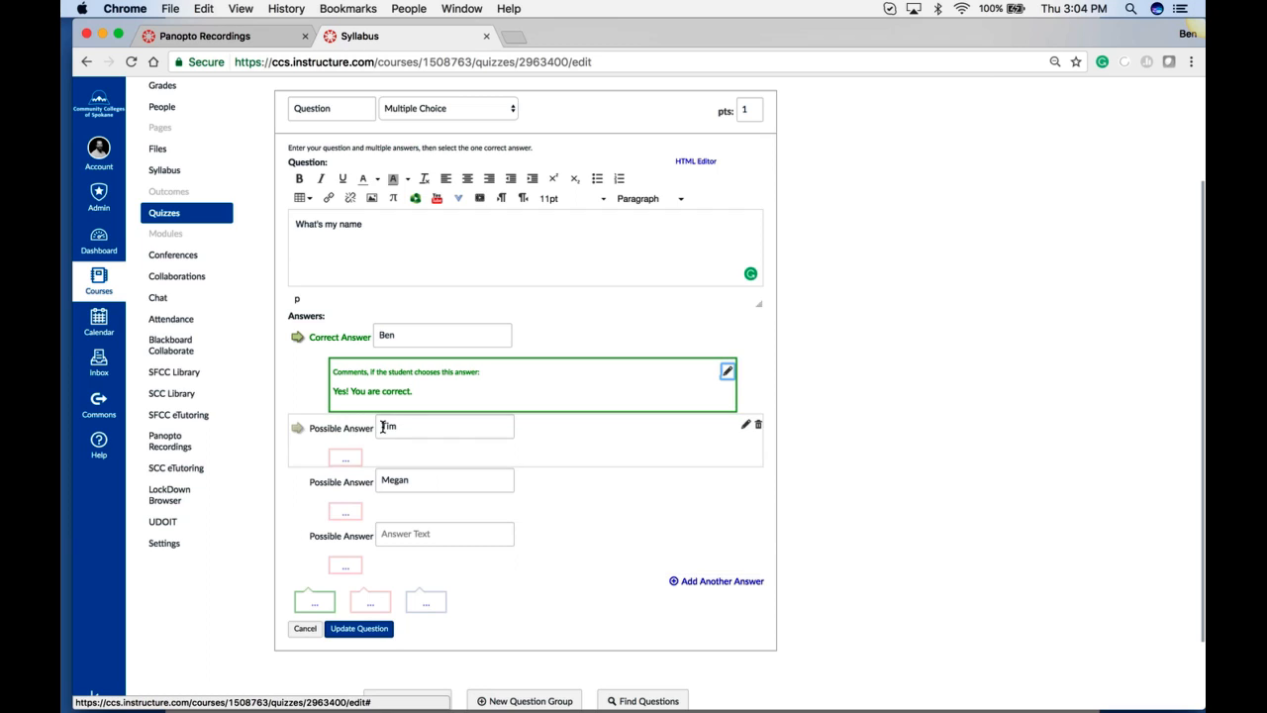
- Add a feedback comment to the second answer that starts with "Not quite." and says the named person is much more handsome
{"action": "left_click", "coordinate": [345, 458]}
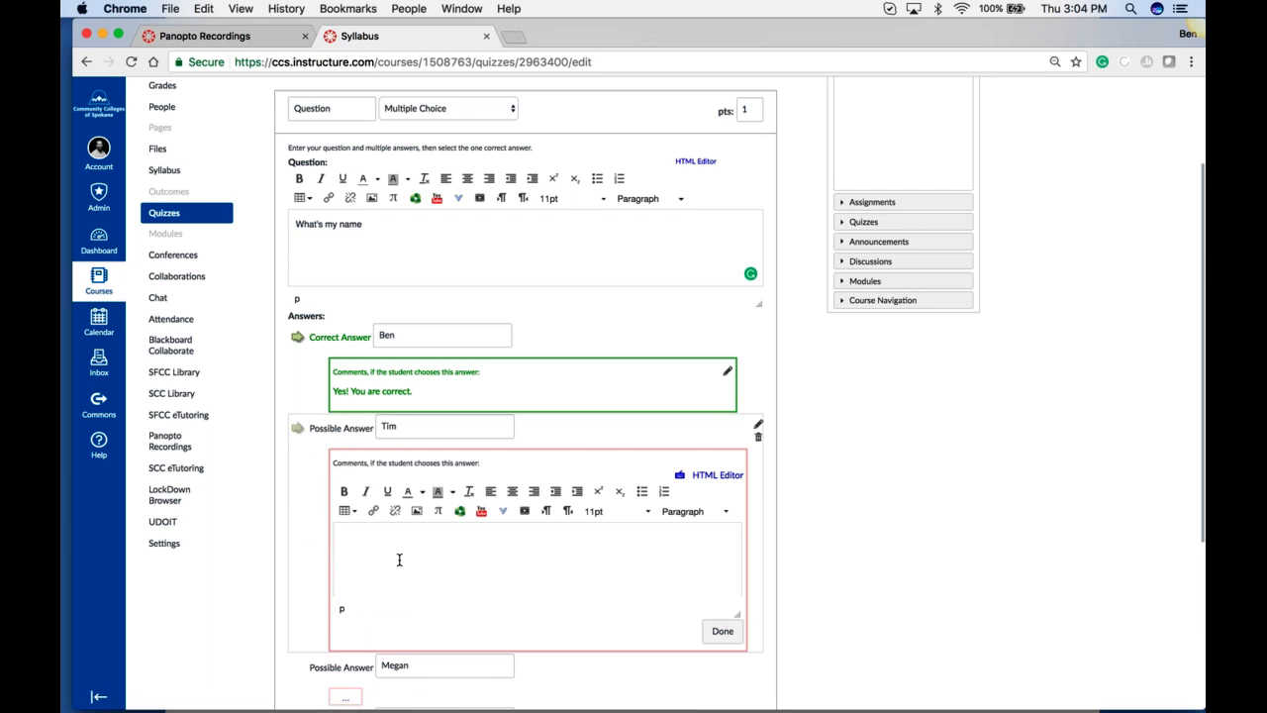
{"action": "left_click", "coordinate": [398, 559]}
{"action": "type", "text": "Not"}
{"action": "type", "text": "quite. Tim is much more handsome."}
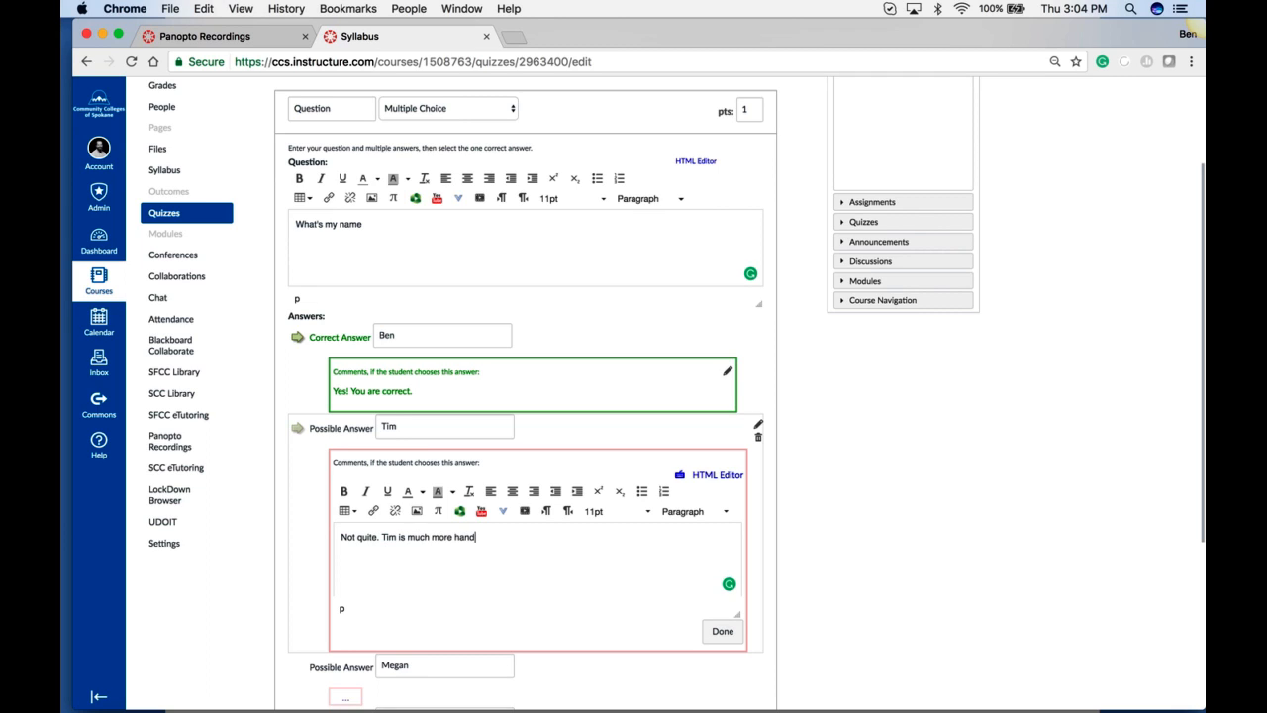
{"action": "left_click", "coordinate": [722, 630]}
- Update the question and save the Syllabus quiz without publishing it, returning to the course modules
{"action": "scroll", "coordinate": [874, 608], "scroll_direction": "down", "scroll_amount": 3}
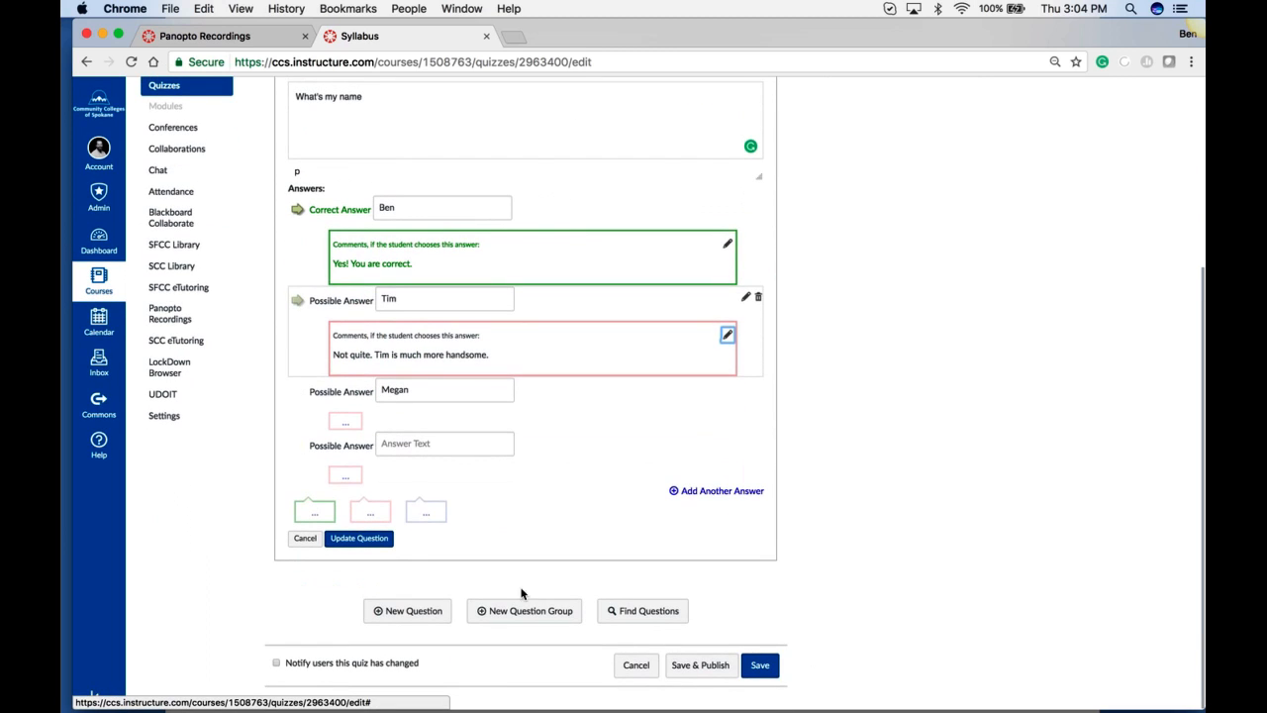
{"action": "left_click", "coordinate": [362, 542]}
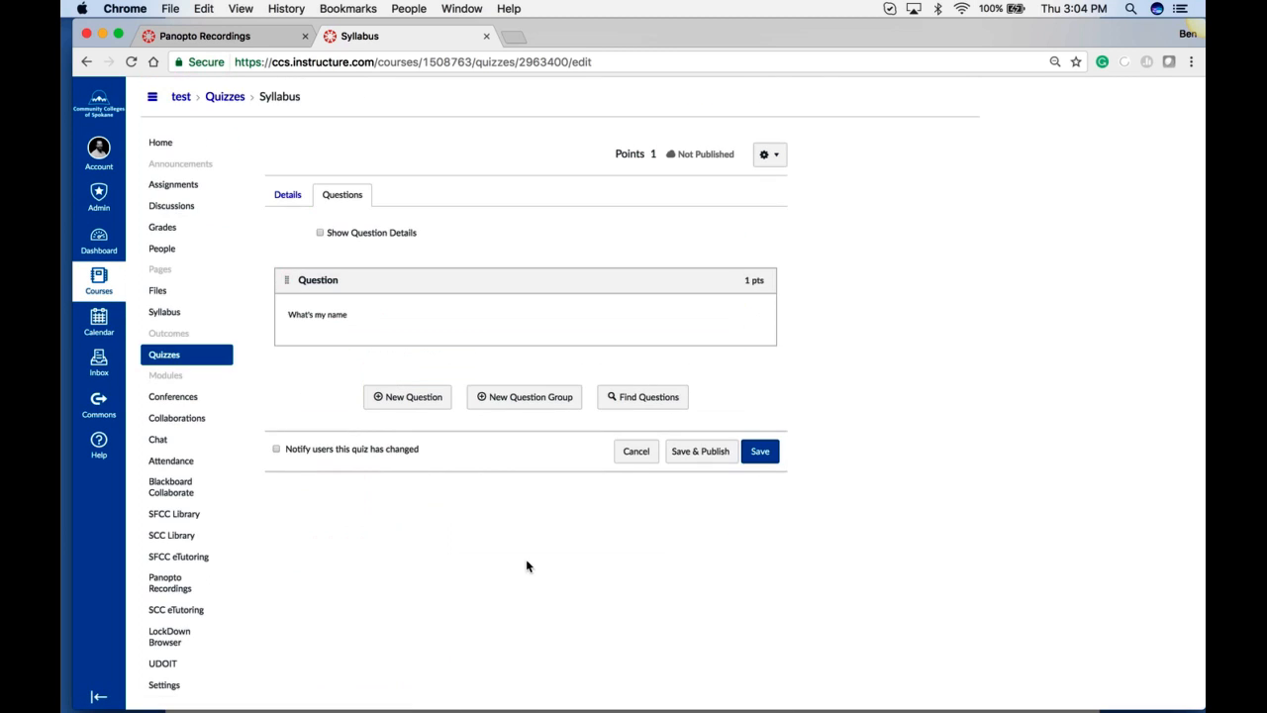
{"action": "left_click", "coordinate": [761, 452]}
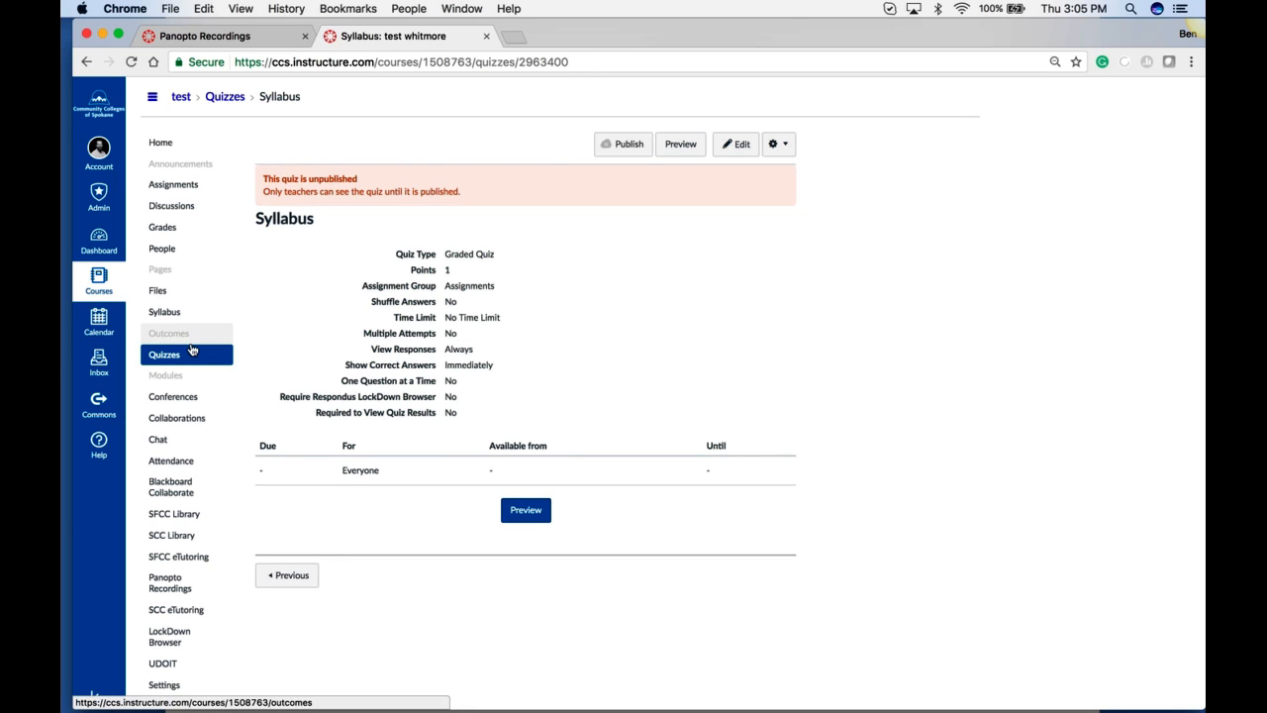
{"action": "left_click", "coordinate": [170, 377]}
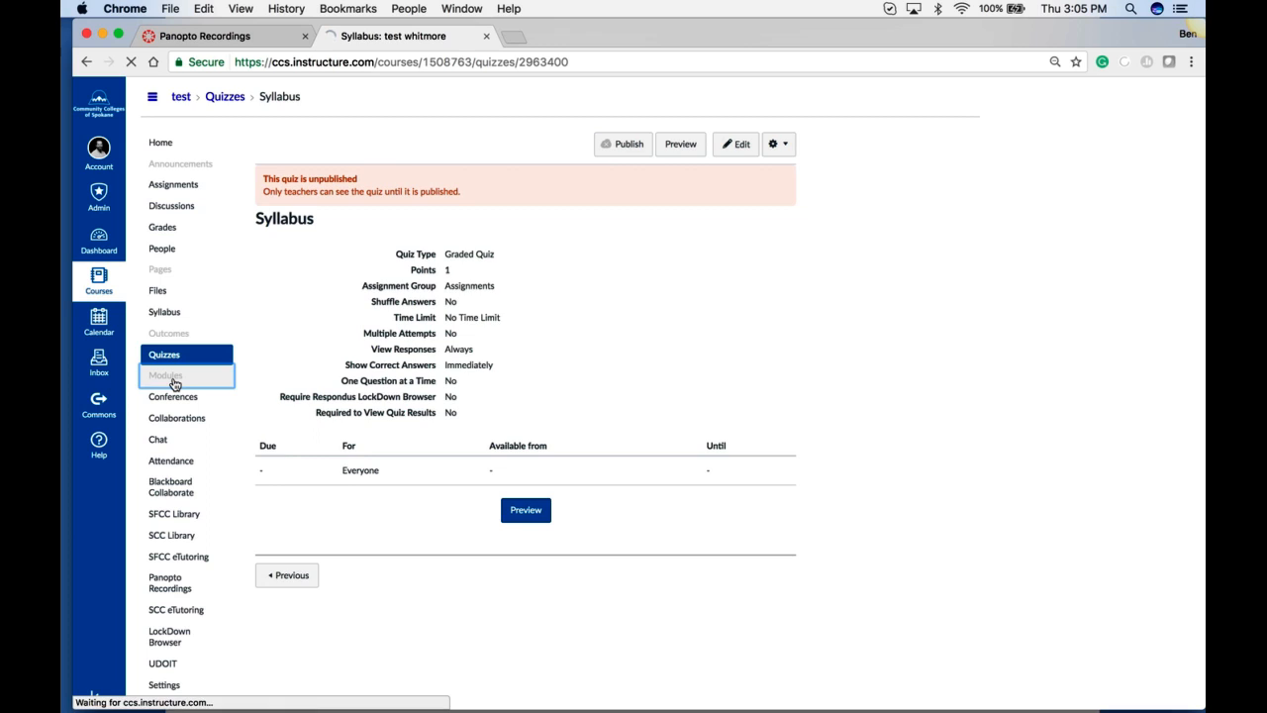